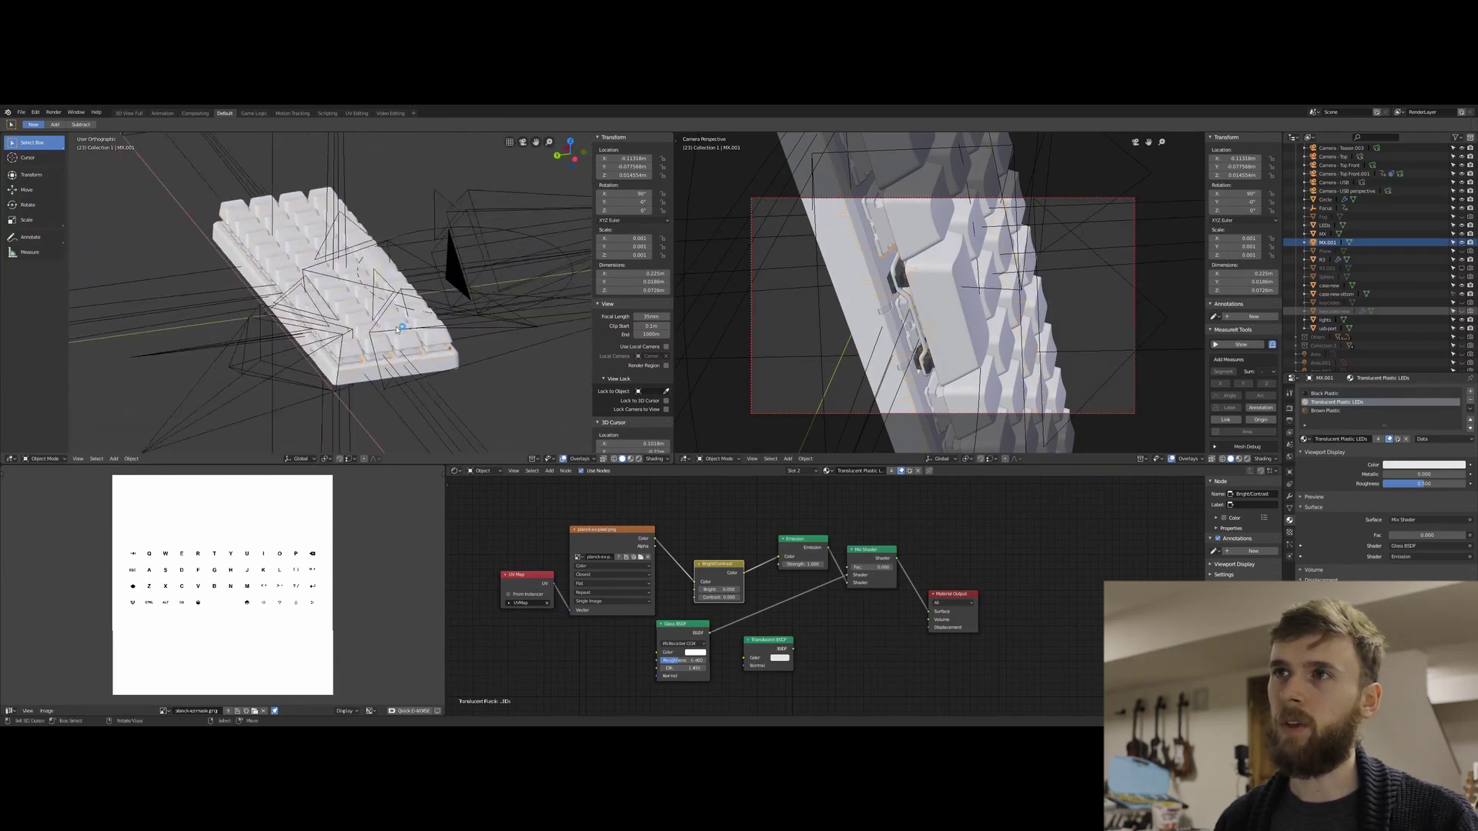
- Orbit the left viewport to see the keyboard and its cameras from a low side angle
middle_drag(511, 229, 585, 269)
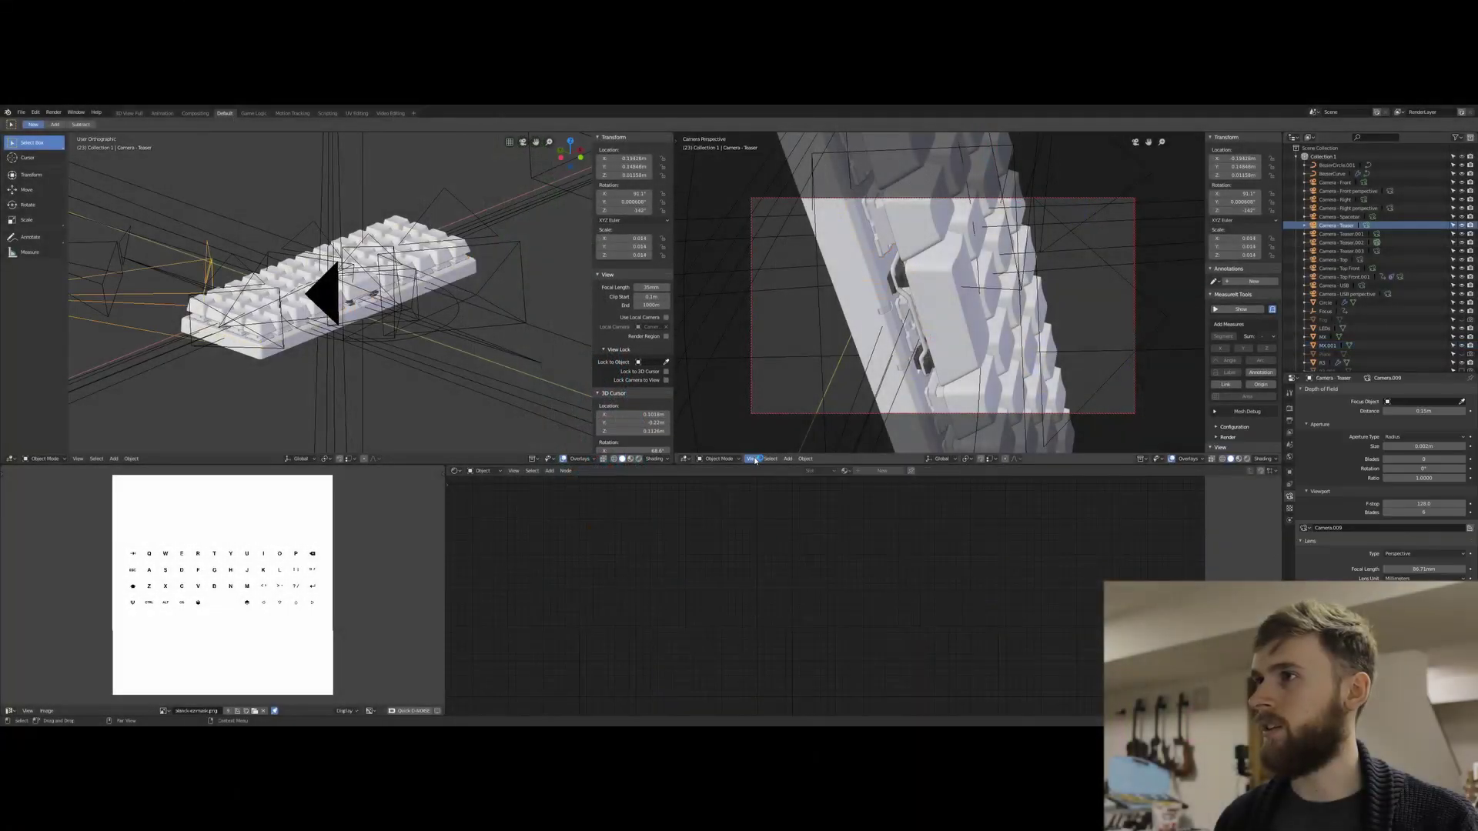
- Switch the right viewport to the active Teaser camera's low side view of the keyboard
click(752, 459)
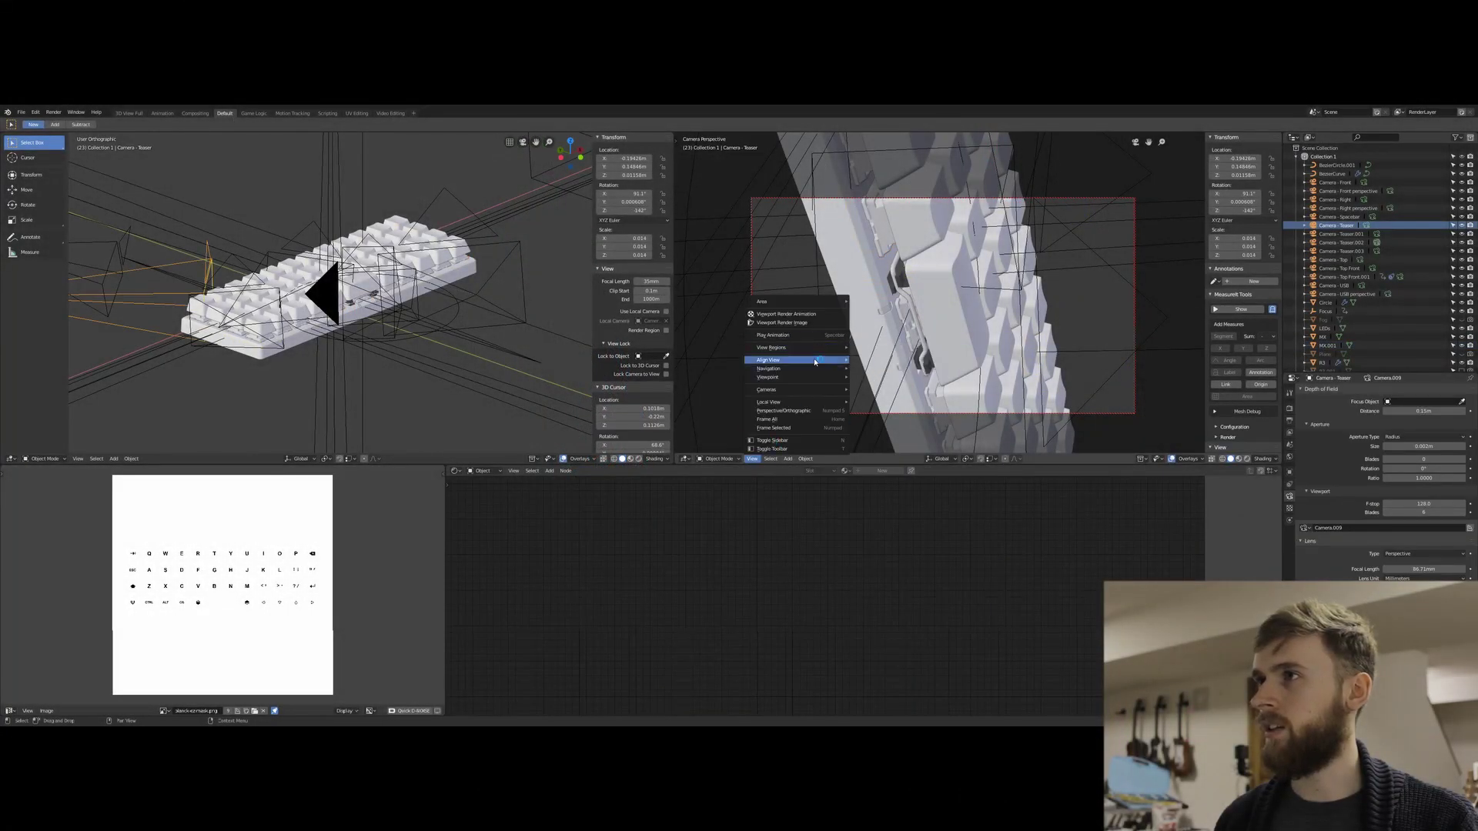
mouse_move(816, 389)
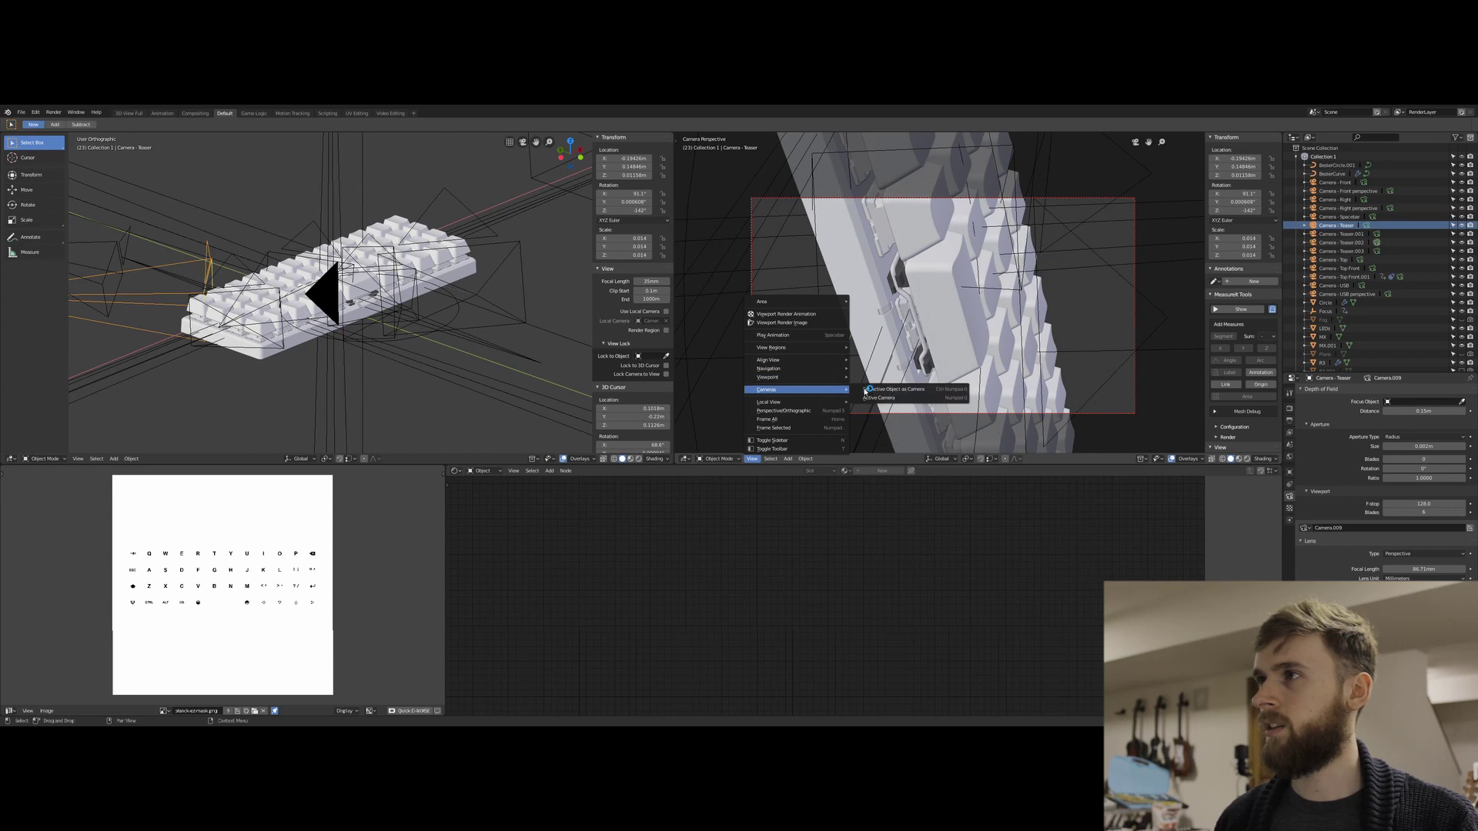
click(893, 389)
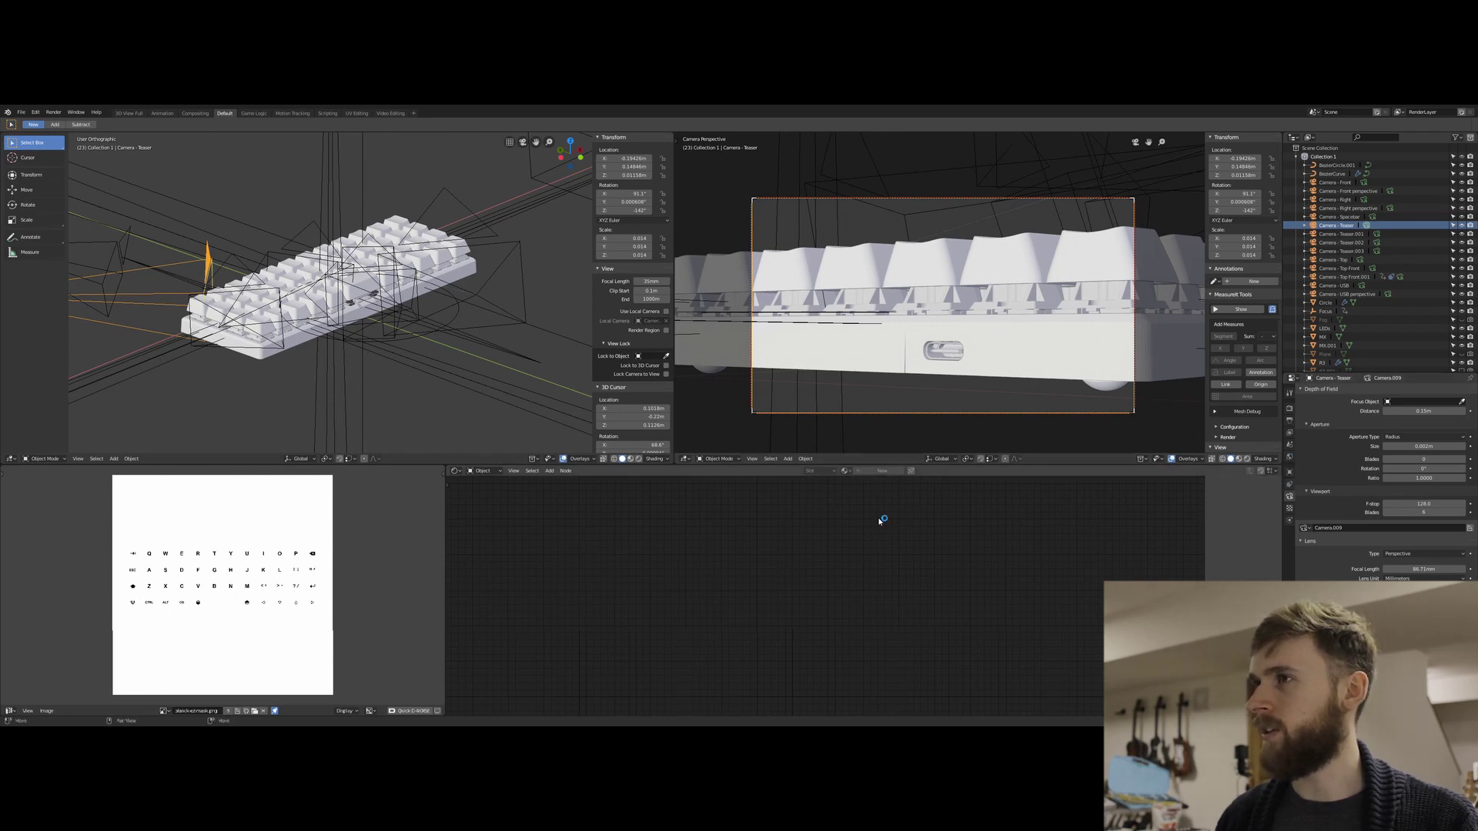
- Check the Scene's Color, LEDs, Lights and Render HDRI properties, then select the R3 keycap
click(1291, 458)
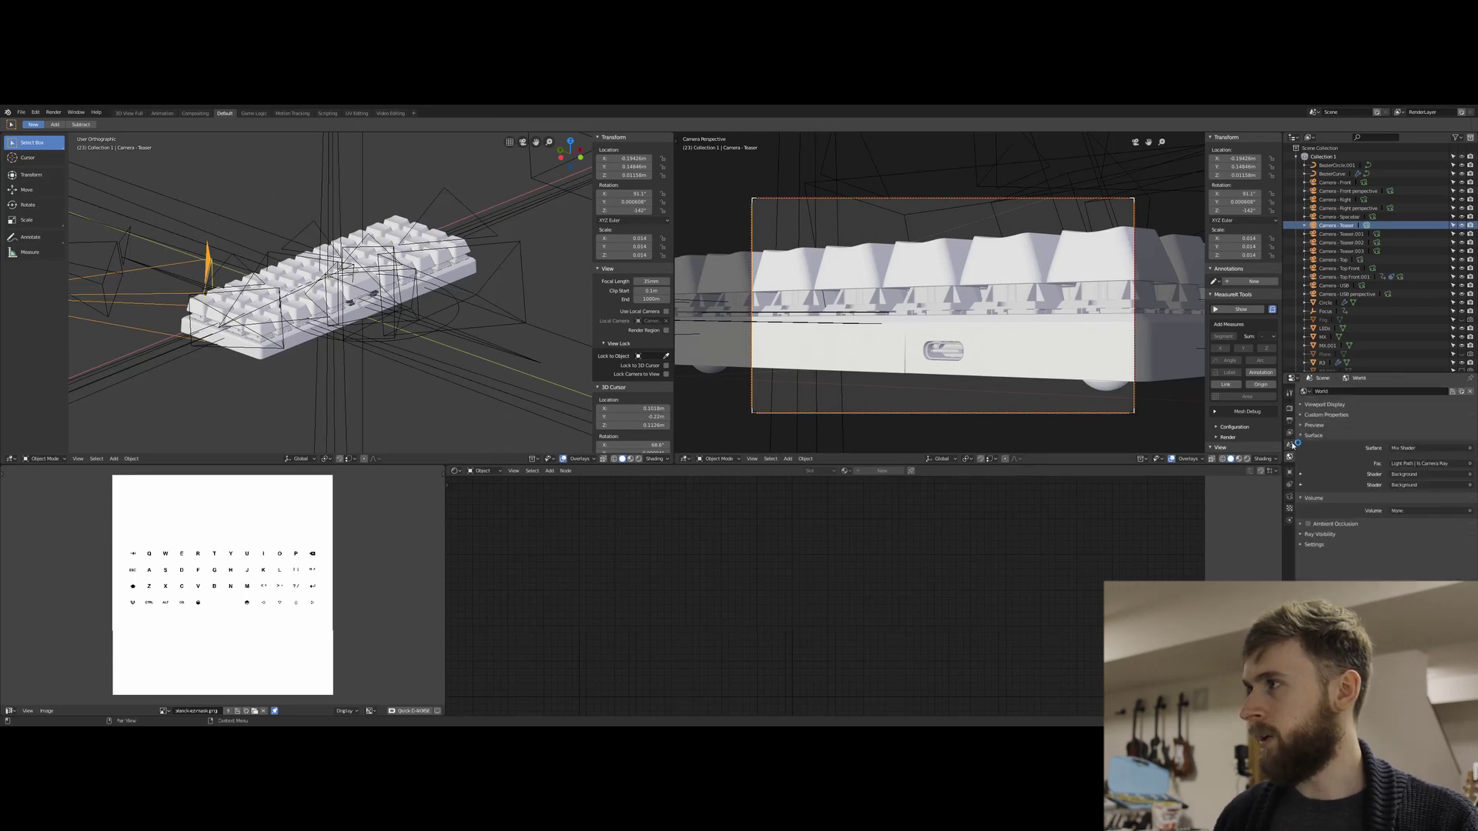
click(1291, 445)
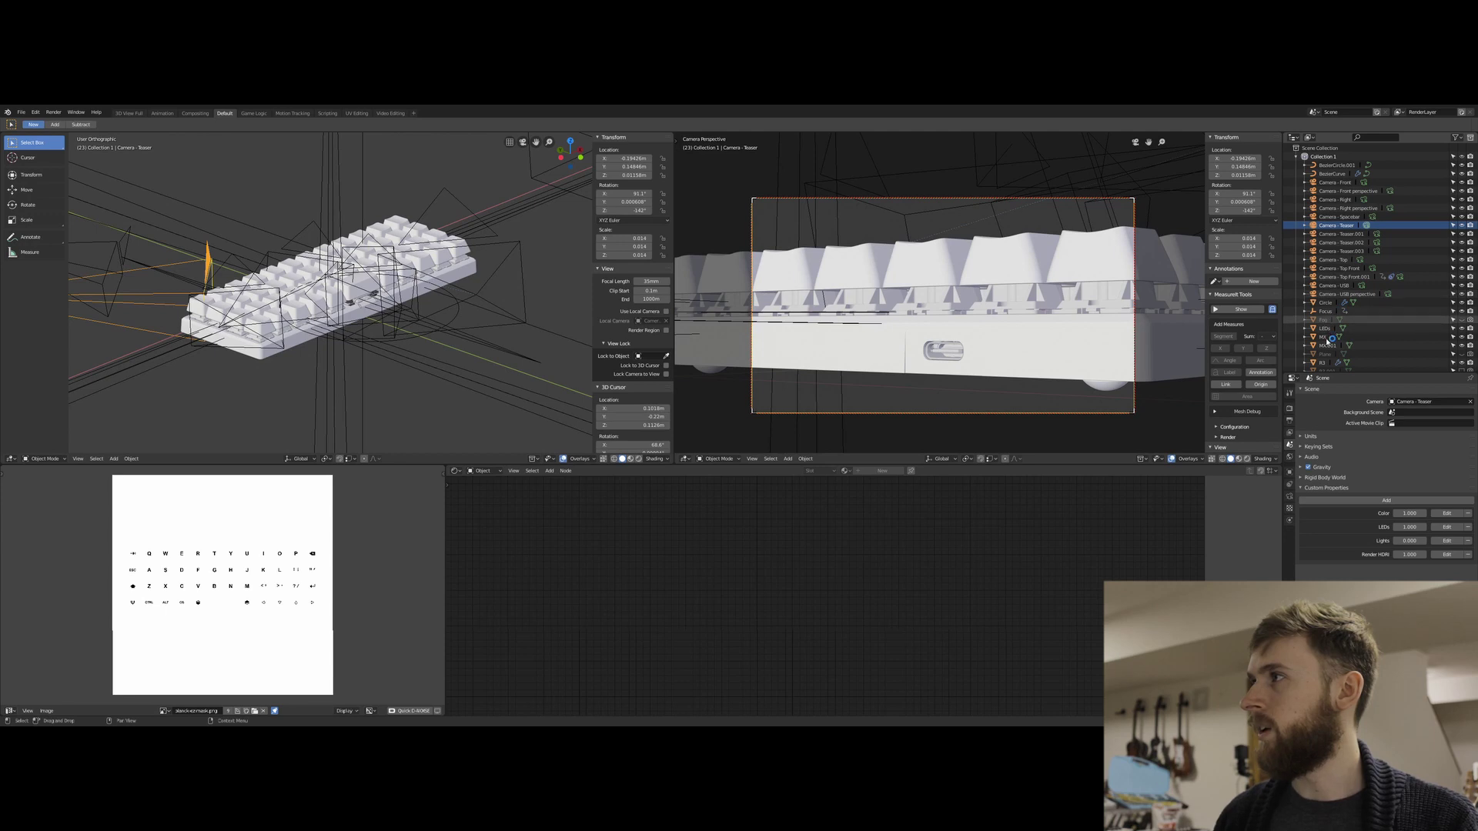
scroll(1324, 339, down, 2)
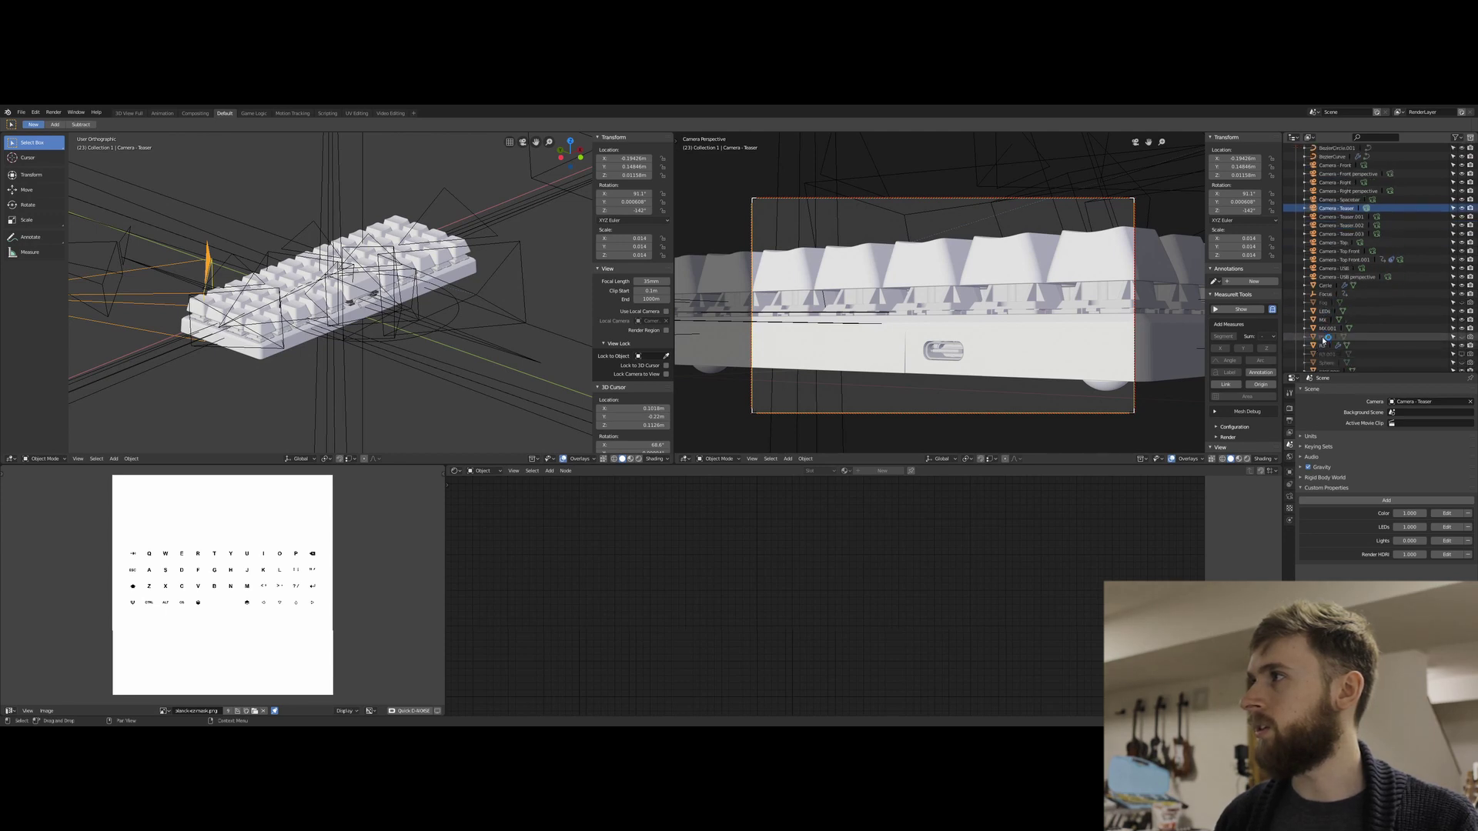
click(1330, 347)
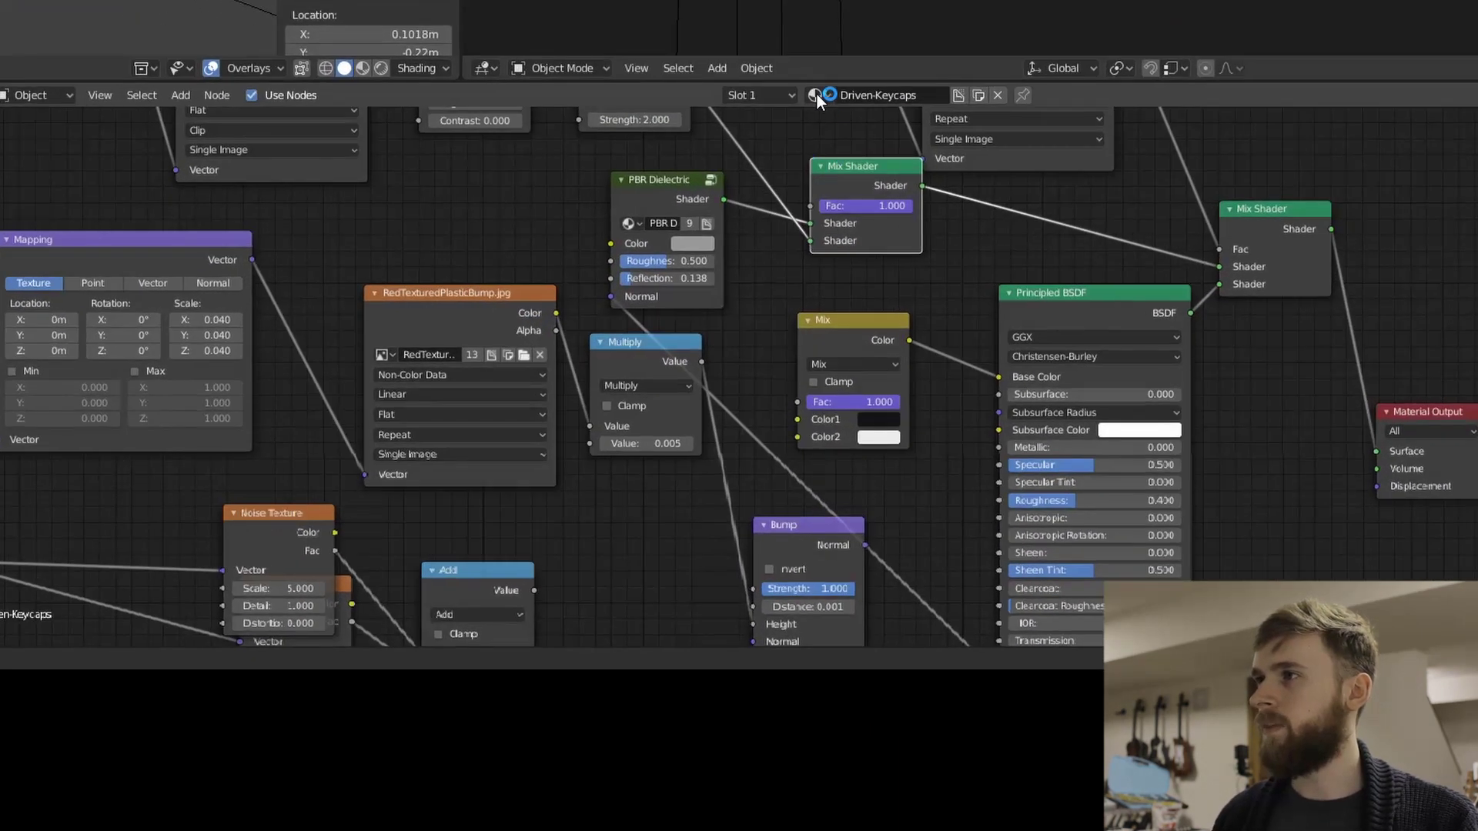
- Browse the material list, then pan the Driven-Keycaps graph to the planck-ez-mask and LED pixel image nodes
click(825, 317)
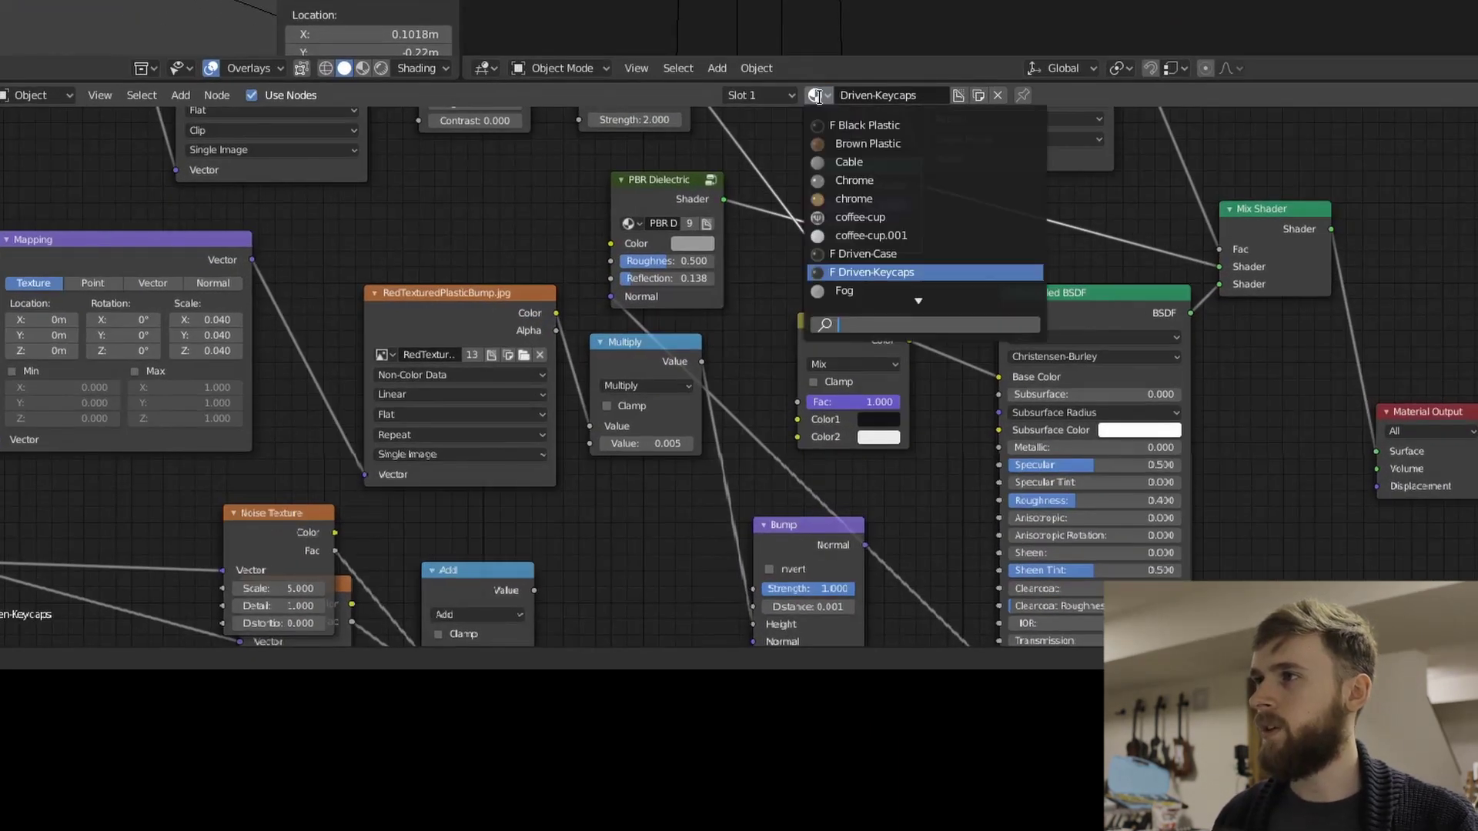
middle_drag(1088, 231, 949, 314)
scroll(949, 314, down, 3)
middle_drag(974, 422, 1001, 439)
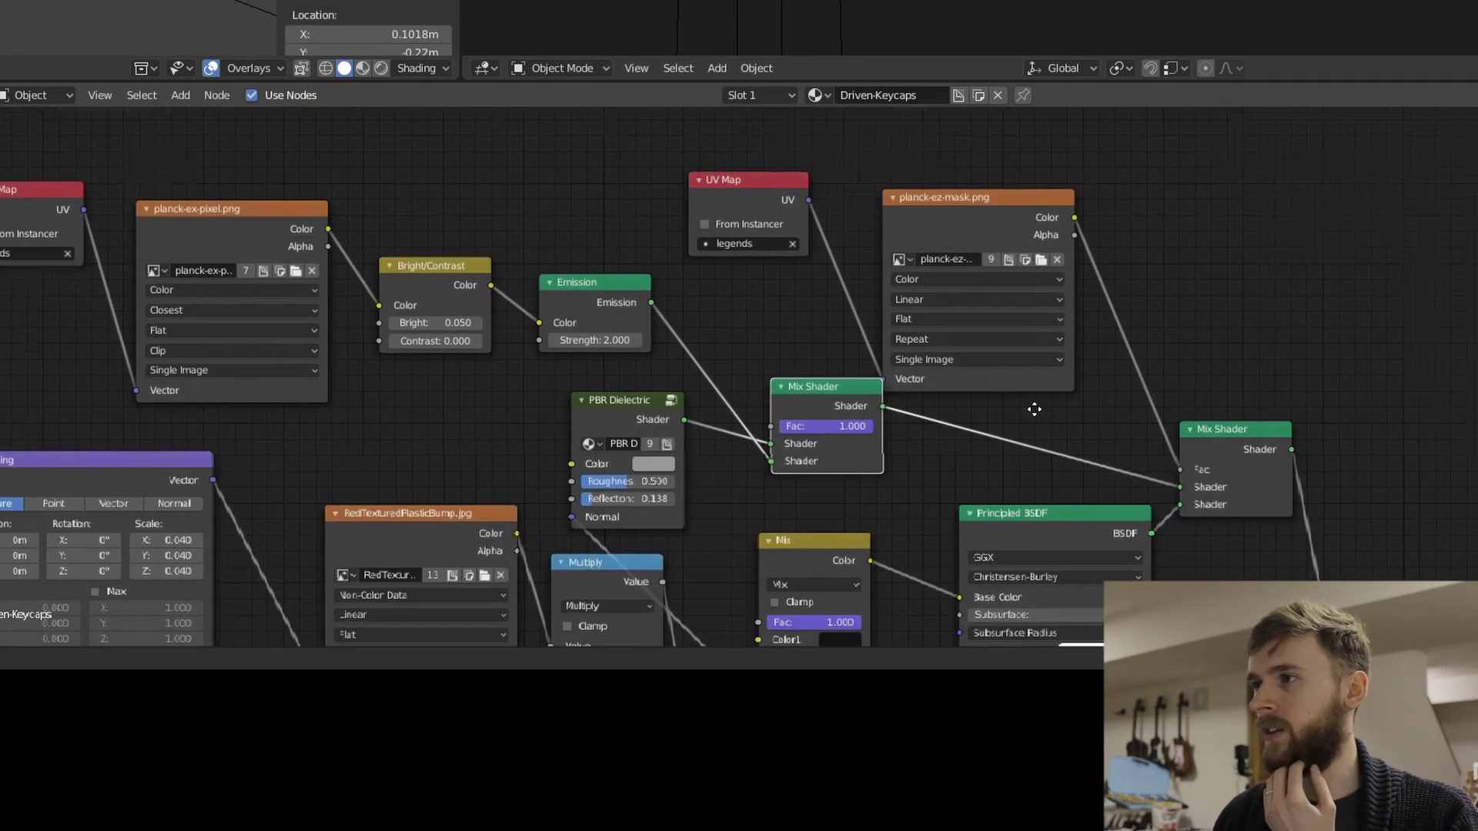
scroll(1001, 440, up, 3)
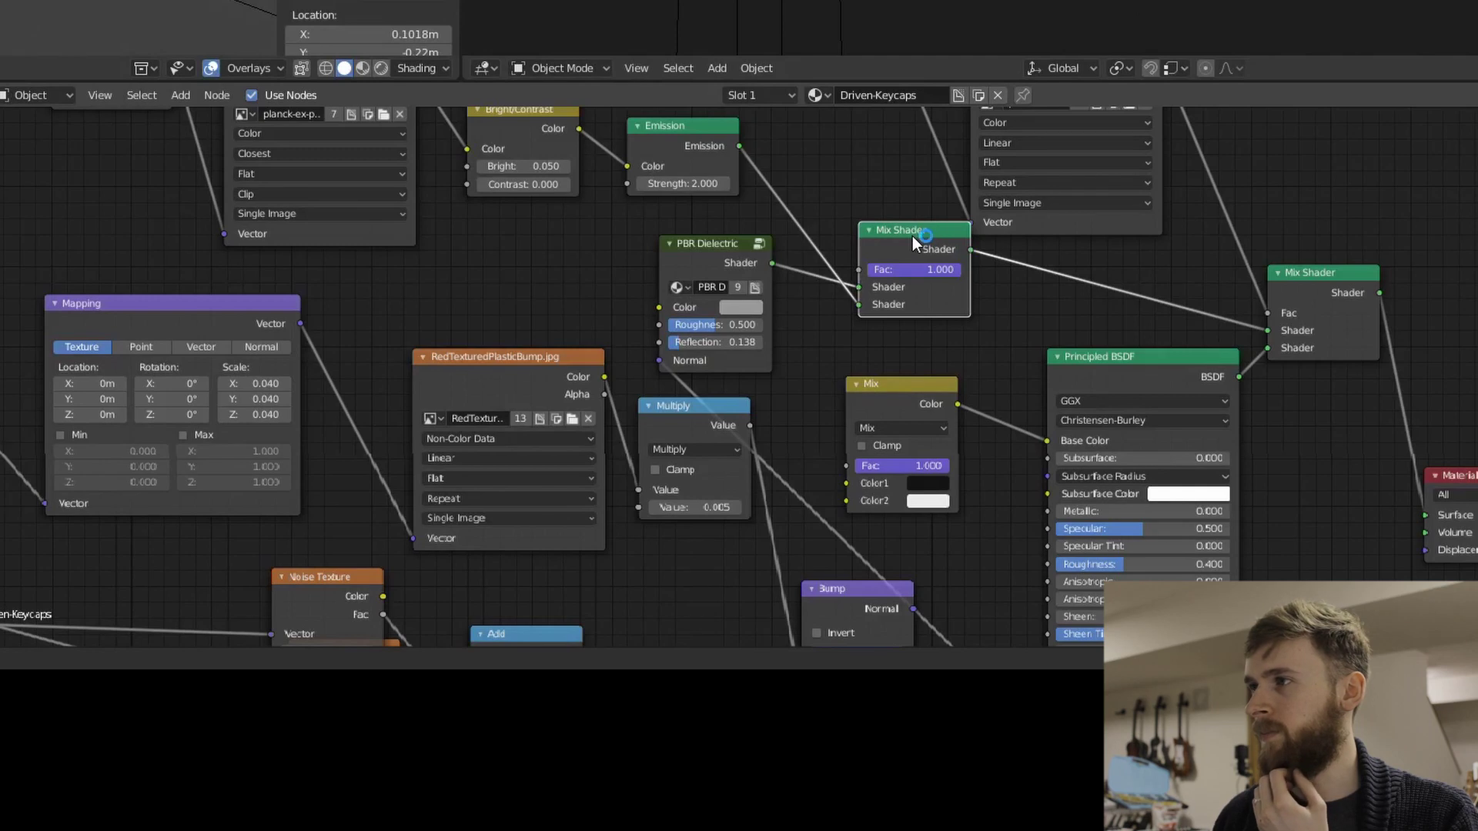
middle_drag(1046, 252, 1013, 372)
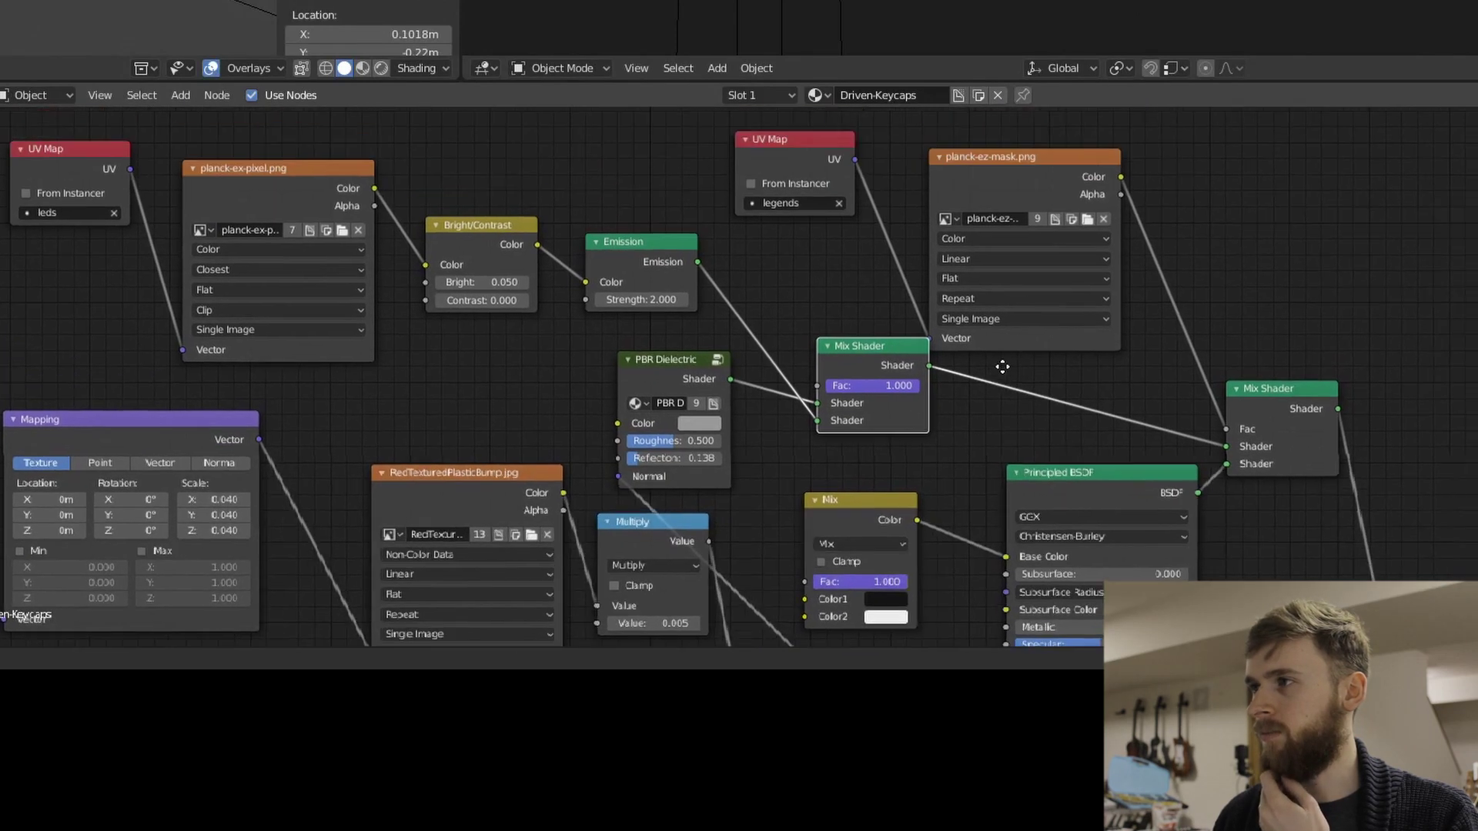
middle_drag(856, 302, 820, 322)
click(1090, 173)
middle_drag(703, 370, 870, 253)
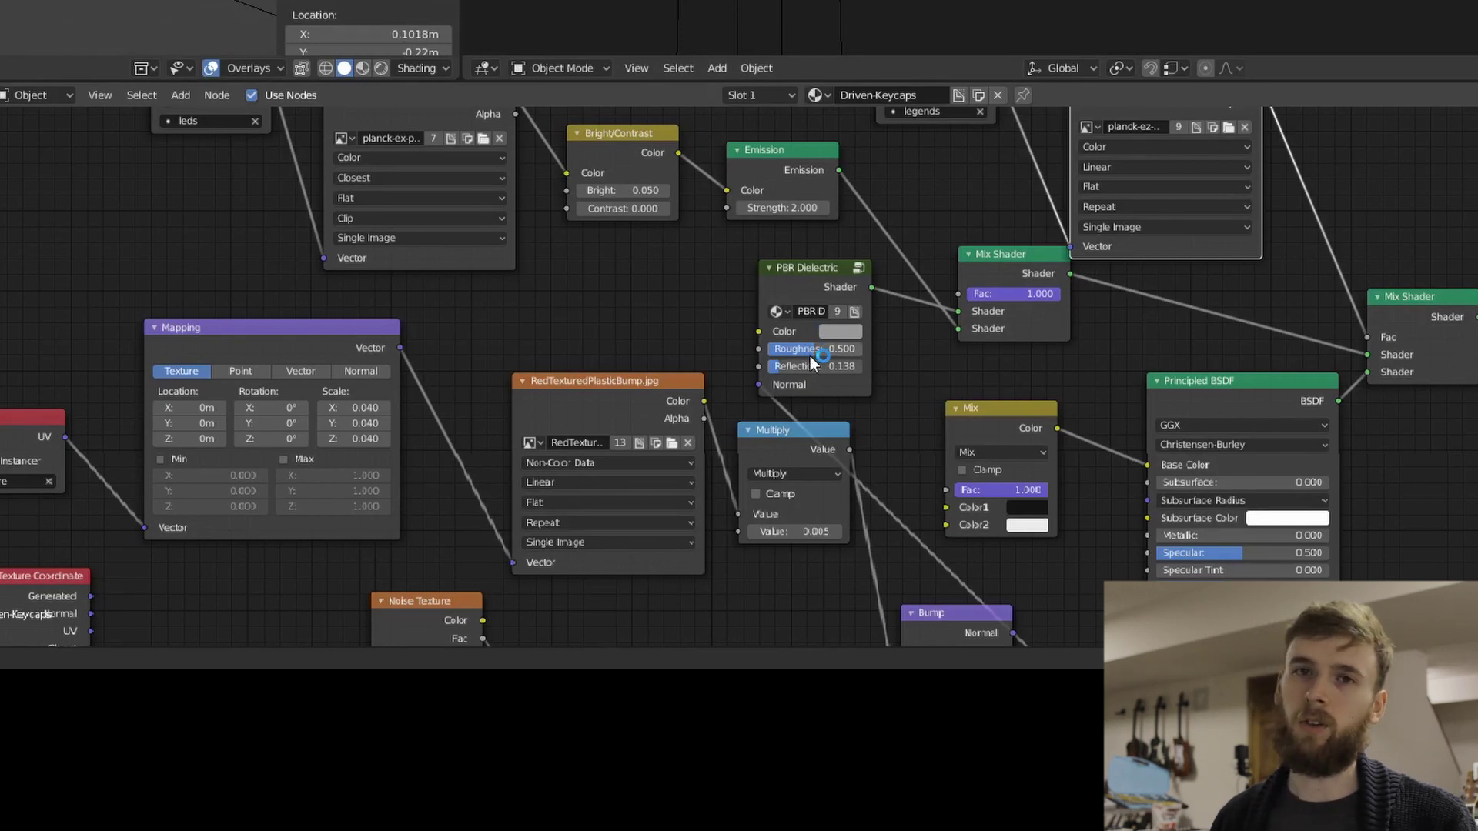
middle_drag(829, 214, 829, 320)
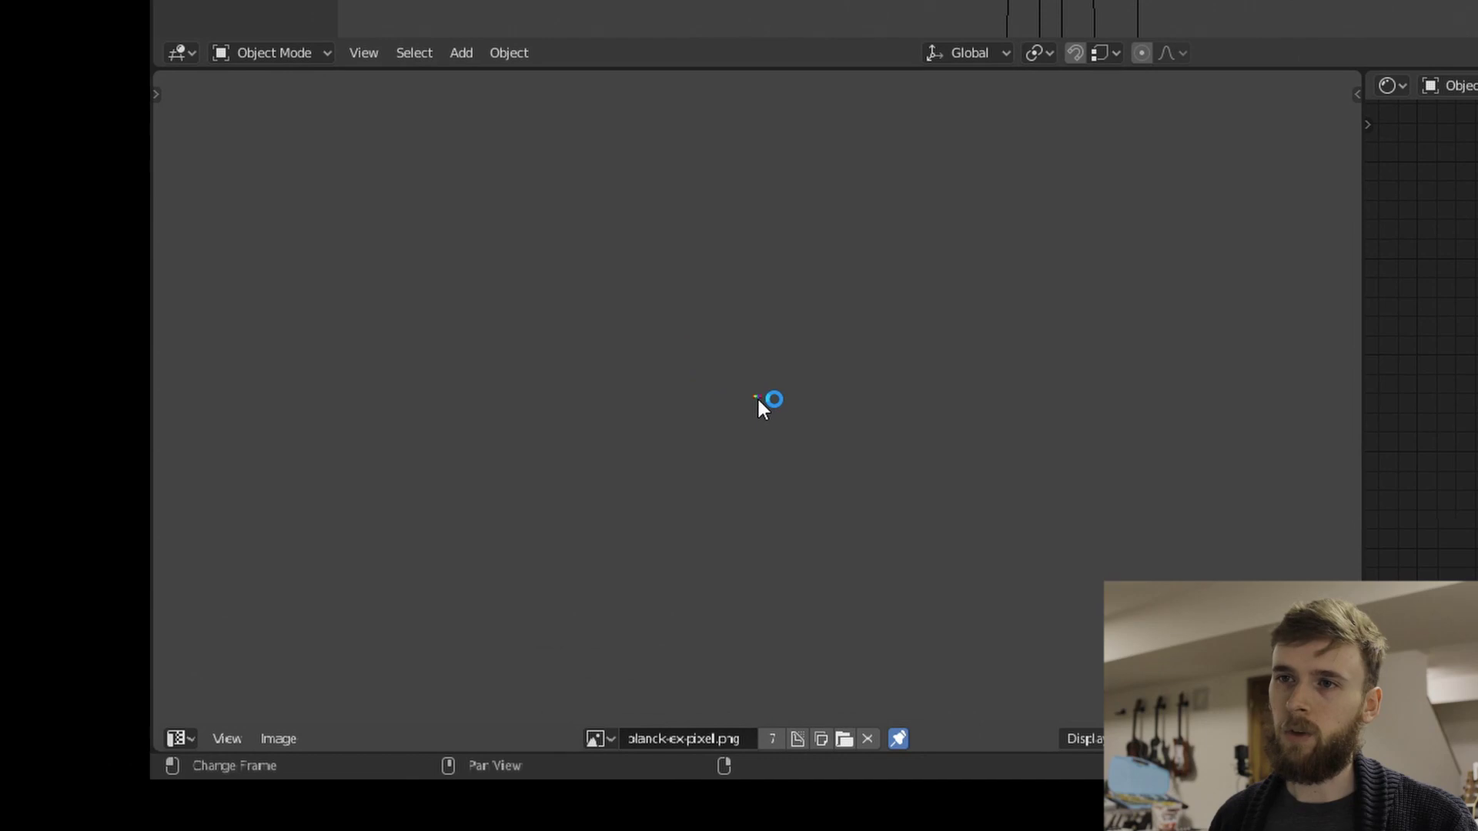
- Compare the writing, photo and gaming LED image variants, ending on planck-ex-pixel.png
scroll(756, 399, up, 10)
middle_drag(787, 409, 783, 356)
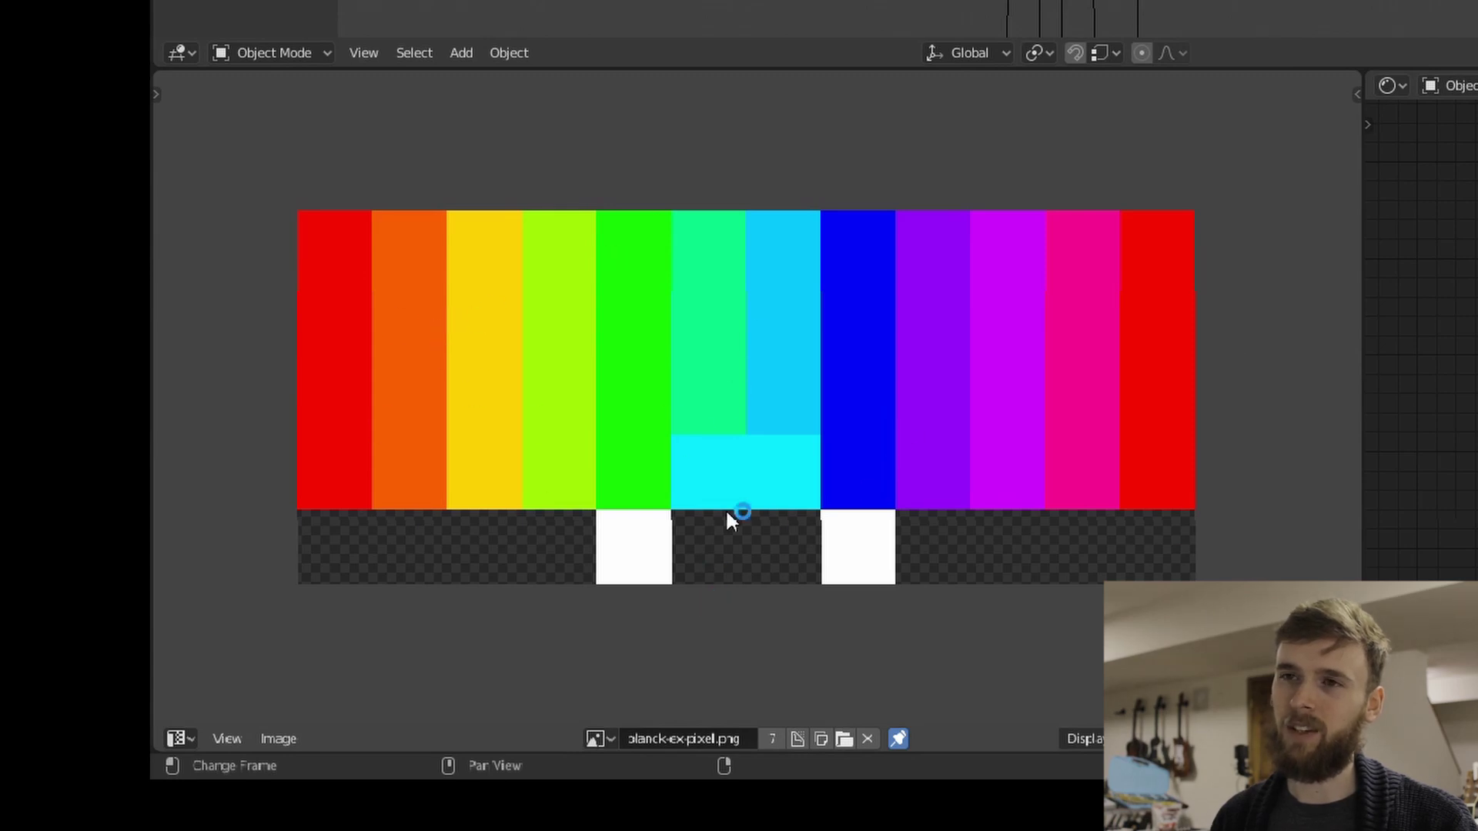
shift+scroll(699, 706, down, 1)
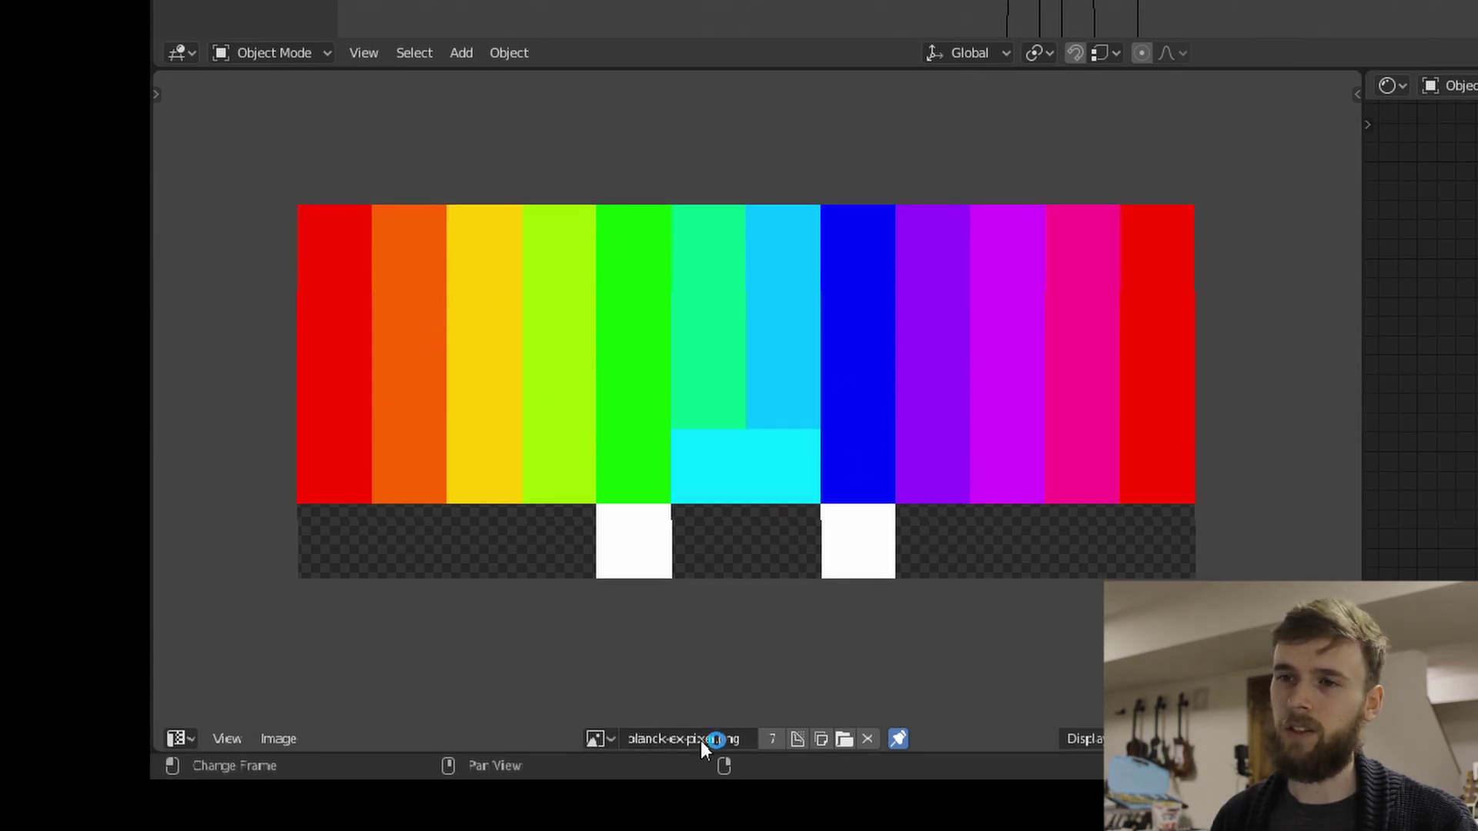
click(605, 733)
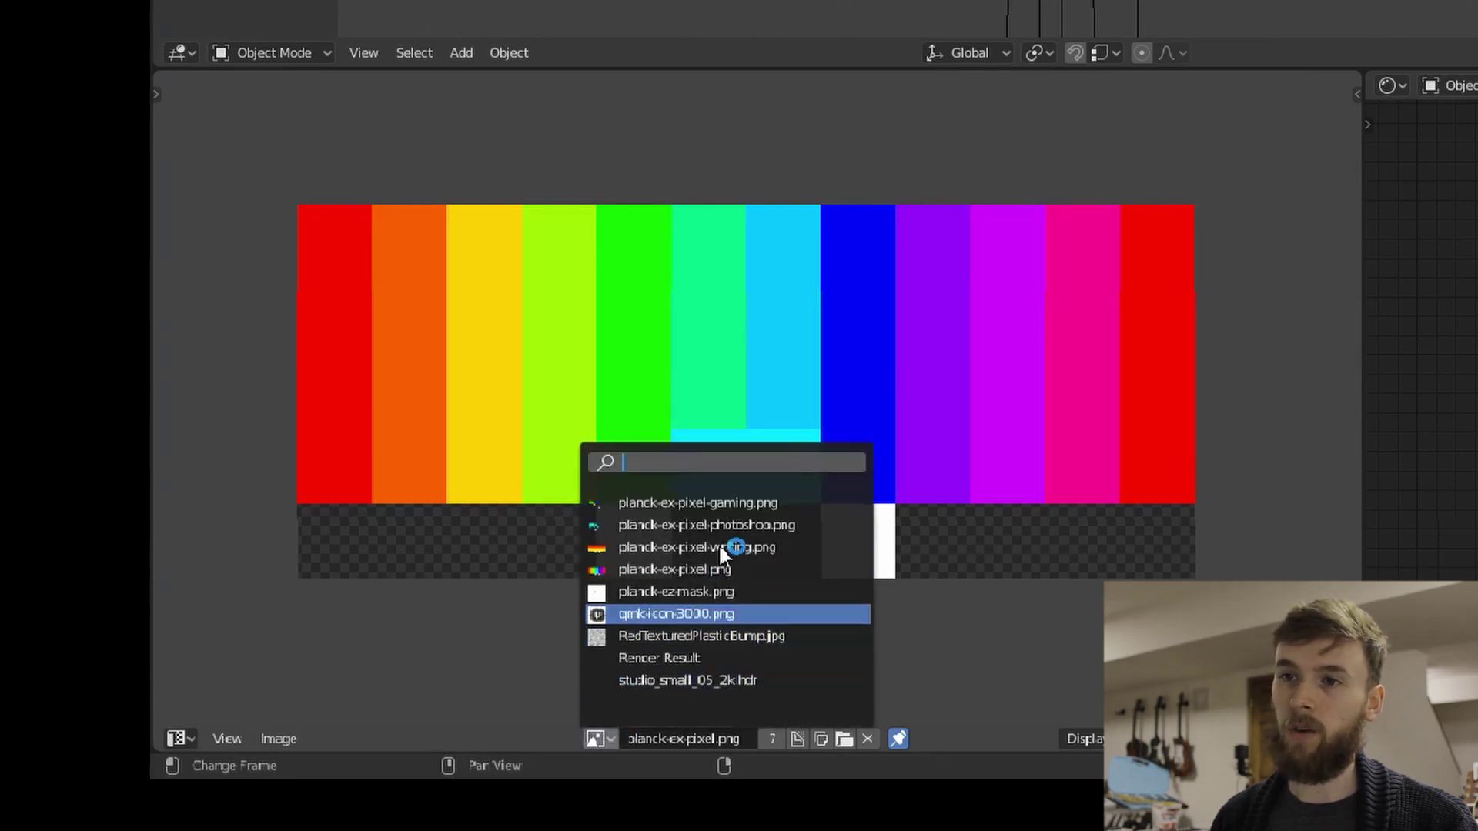
click(718, 543)
click(605, 732)
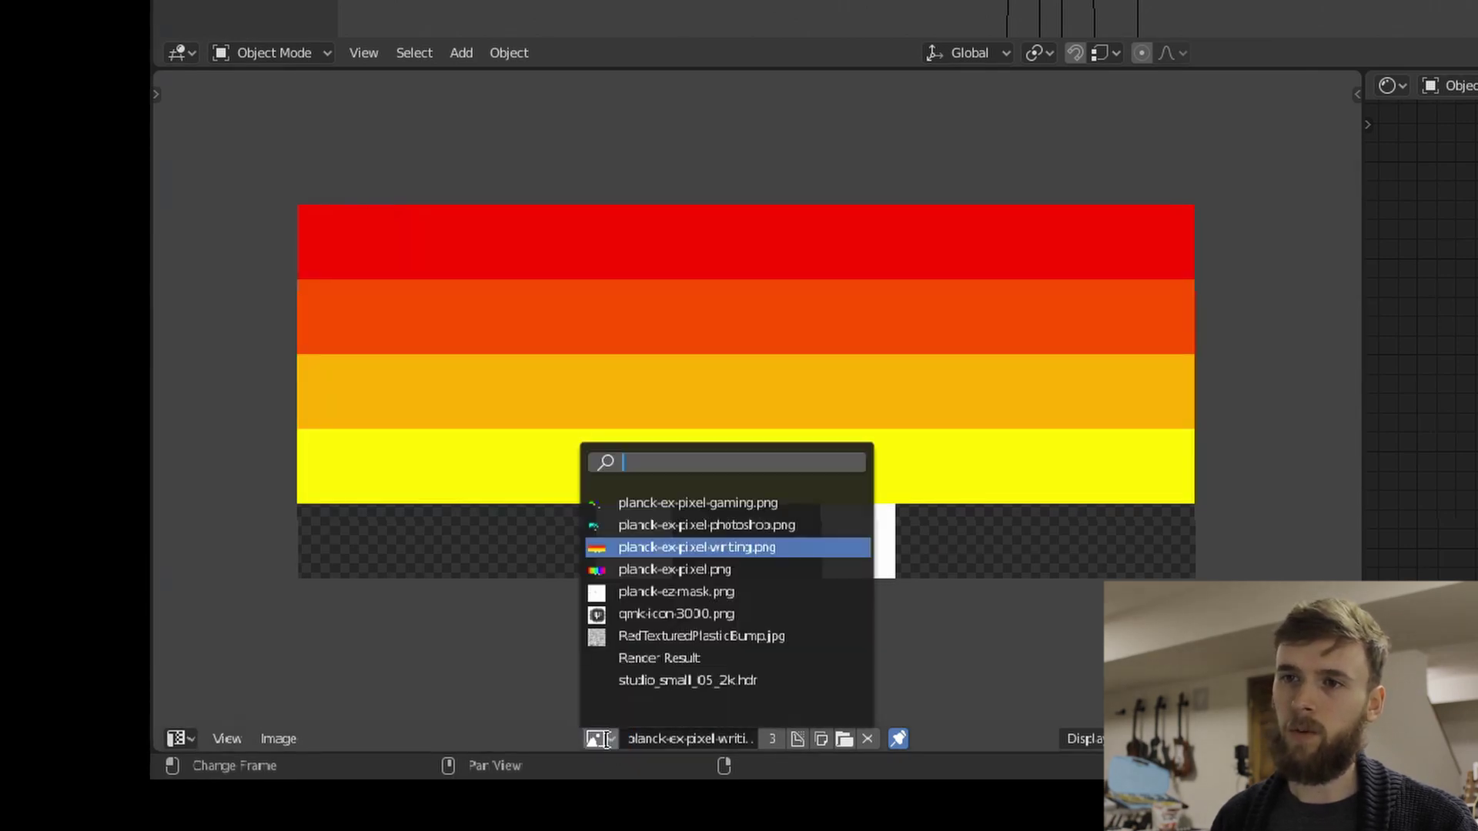
click(751, 523)
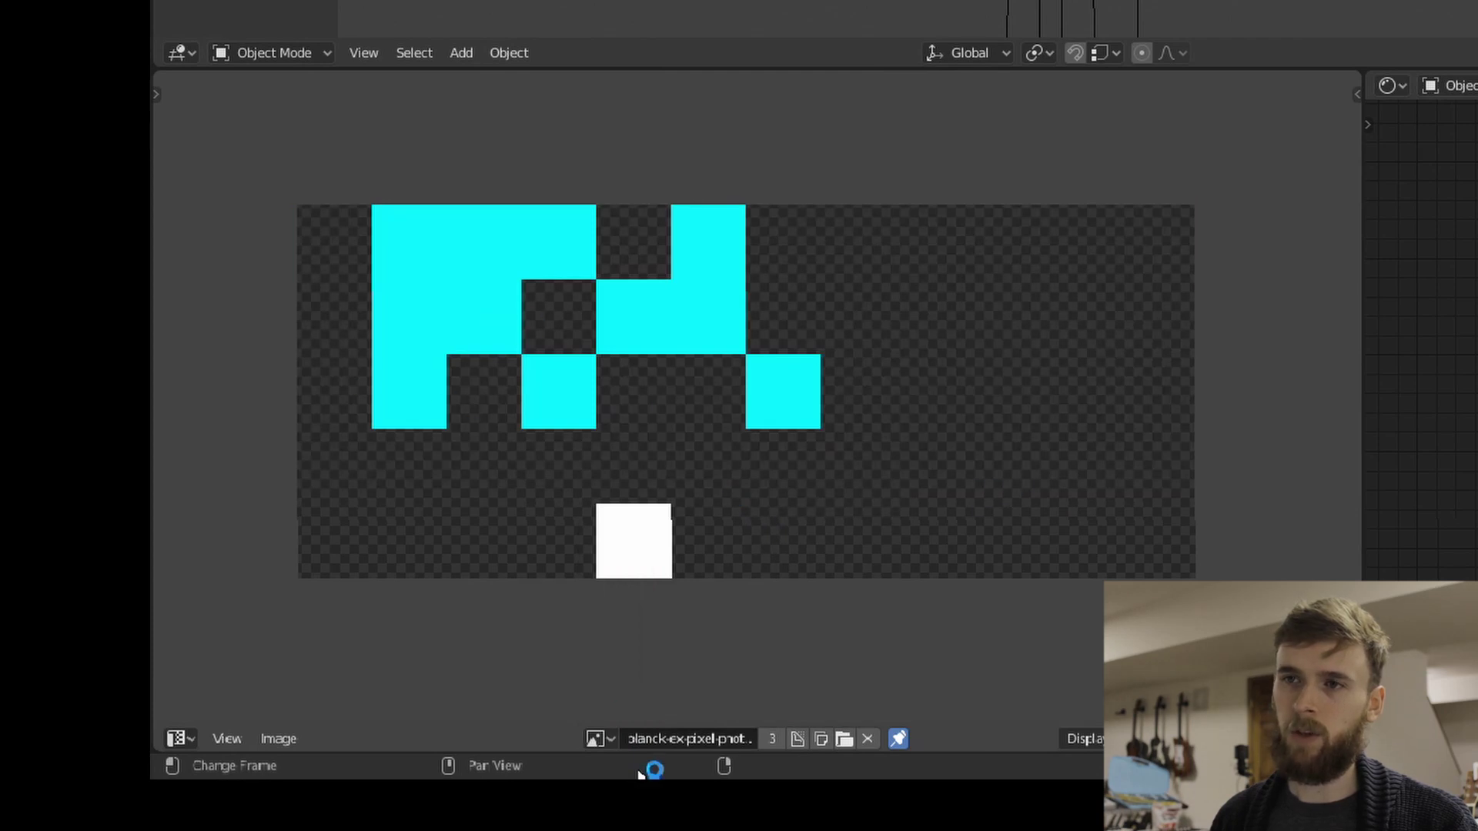
click(600, 737)
click(731, 505)
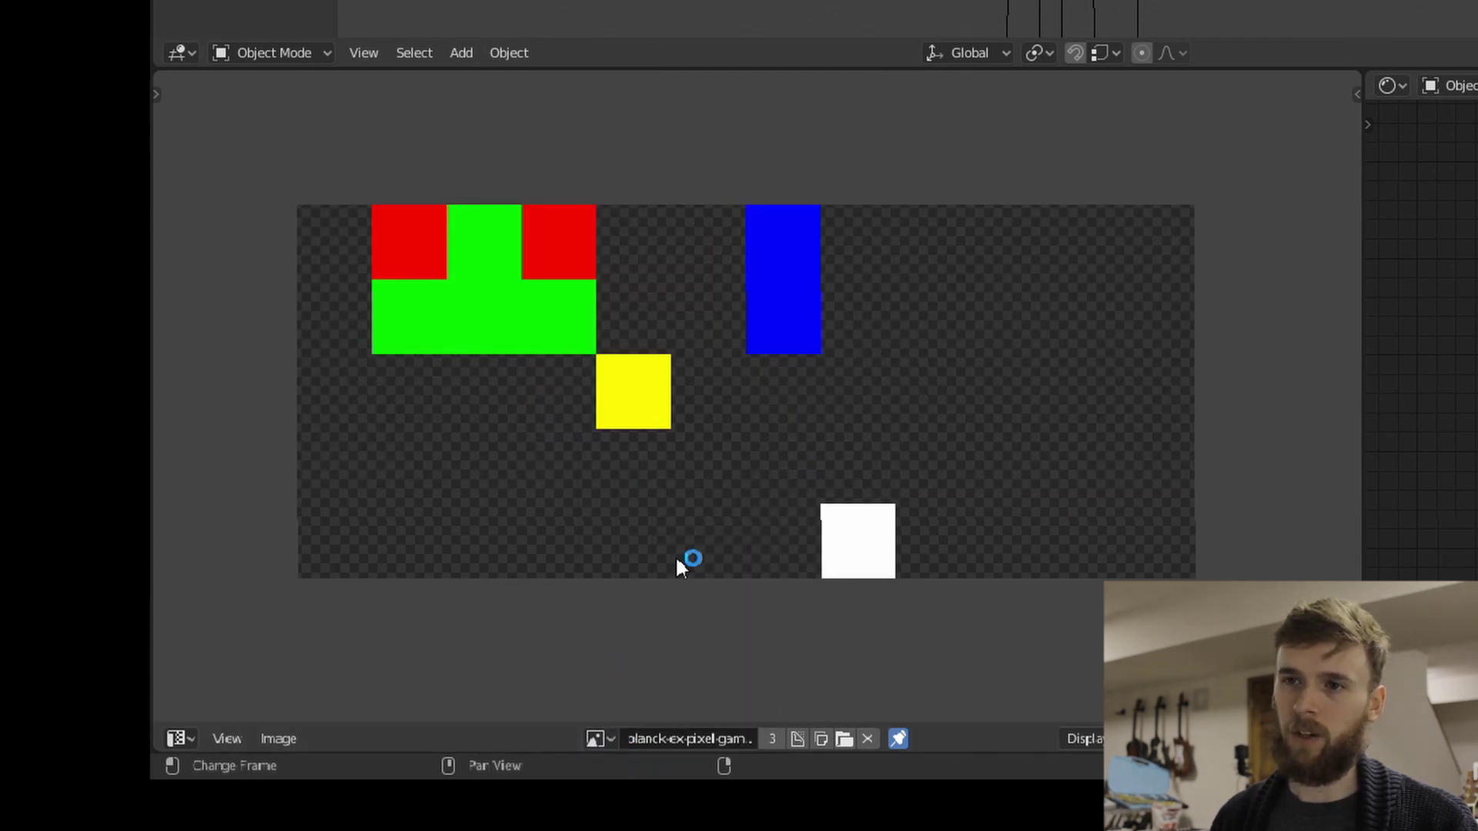
click(600, 738)
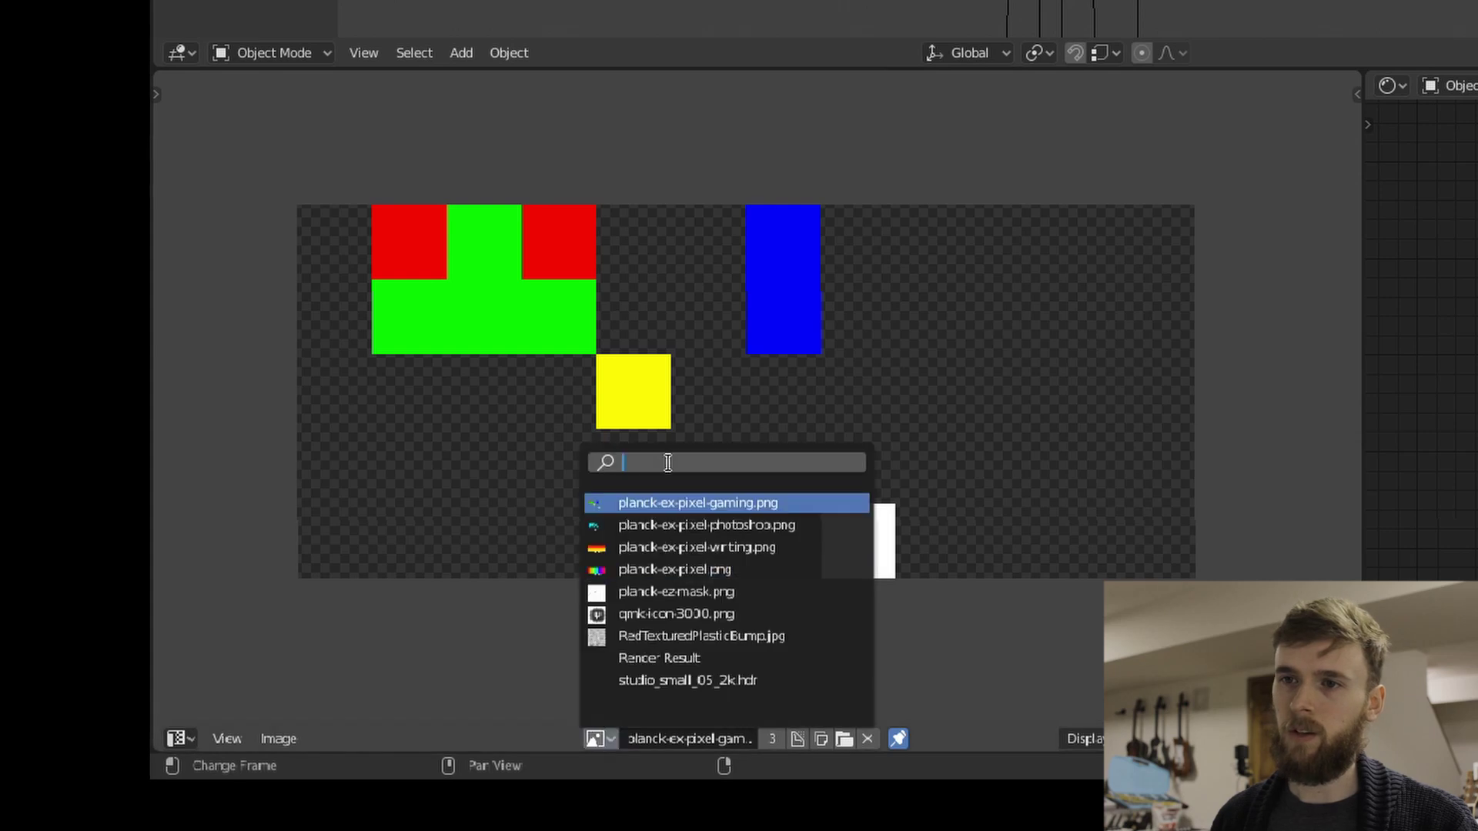
click(675, 570)
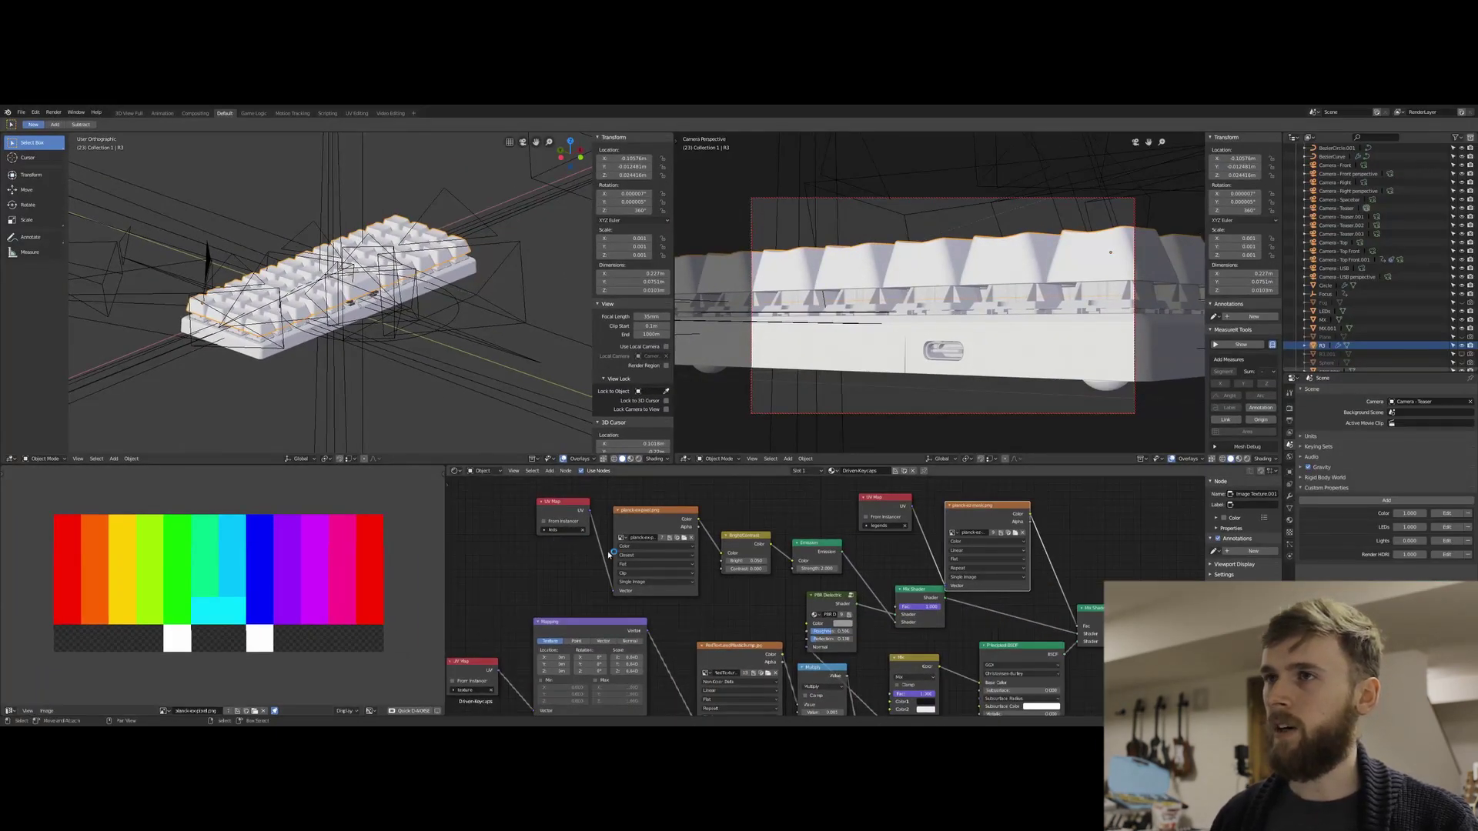
middle_drag(885, 564, 820, 546)
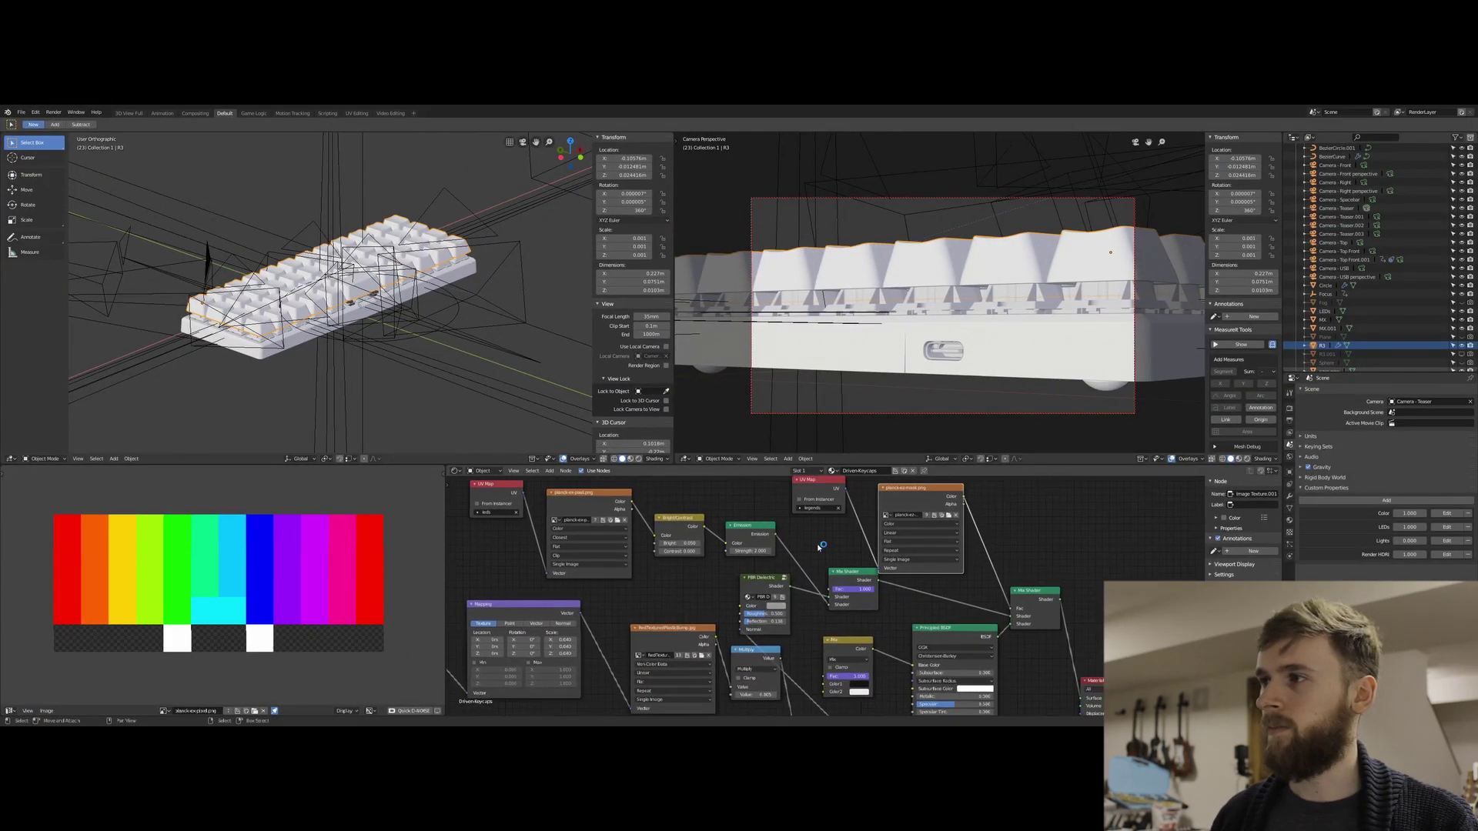
right_click(848, 592)
click(847, 579)
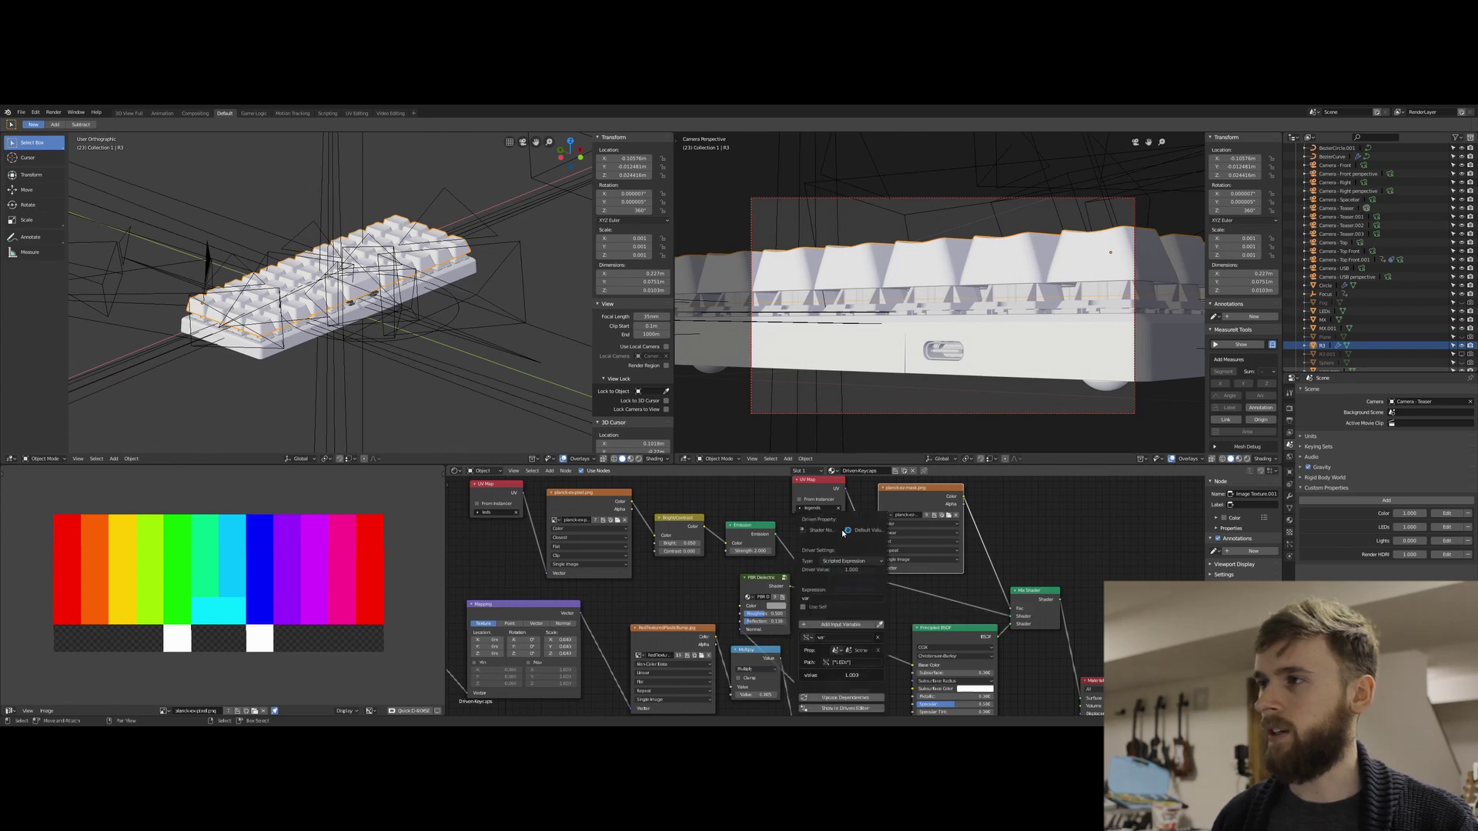
drag(833, 519, 892, 516)
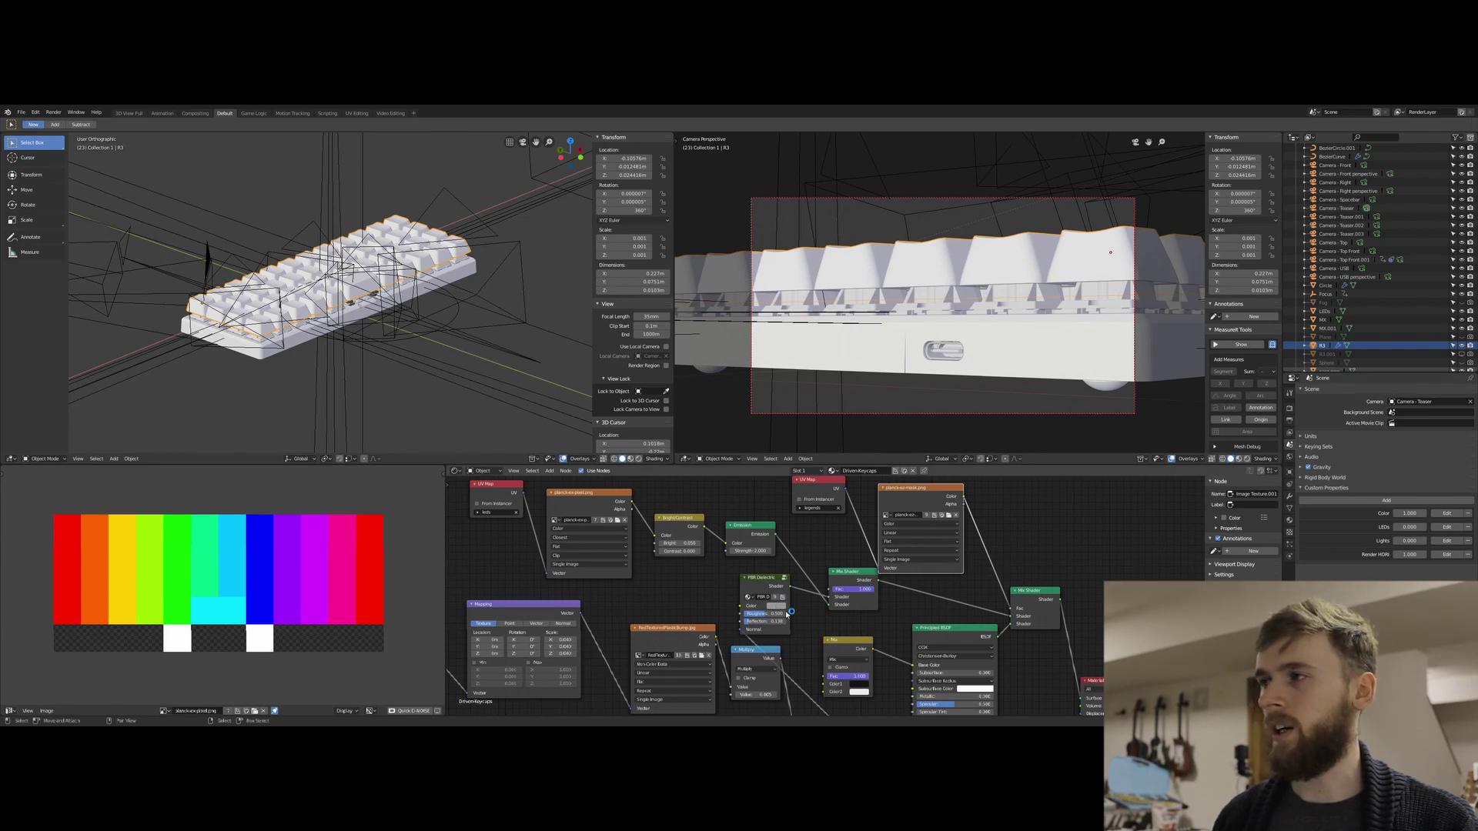
shift+scroll(788, 614, down, 5)
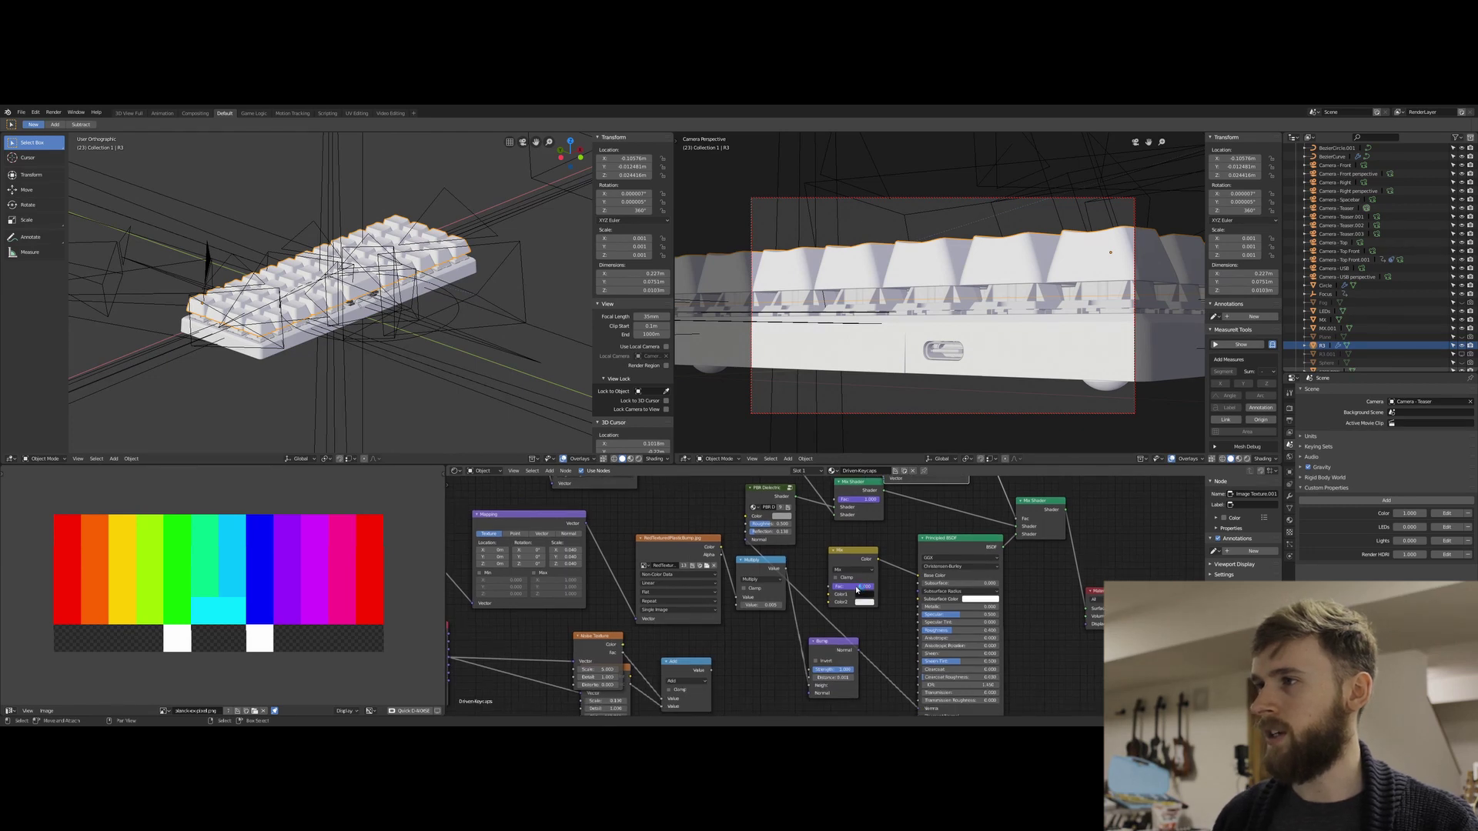
right_click(857, 590)
click(859, 603)
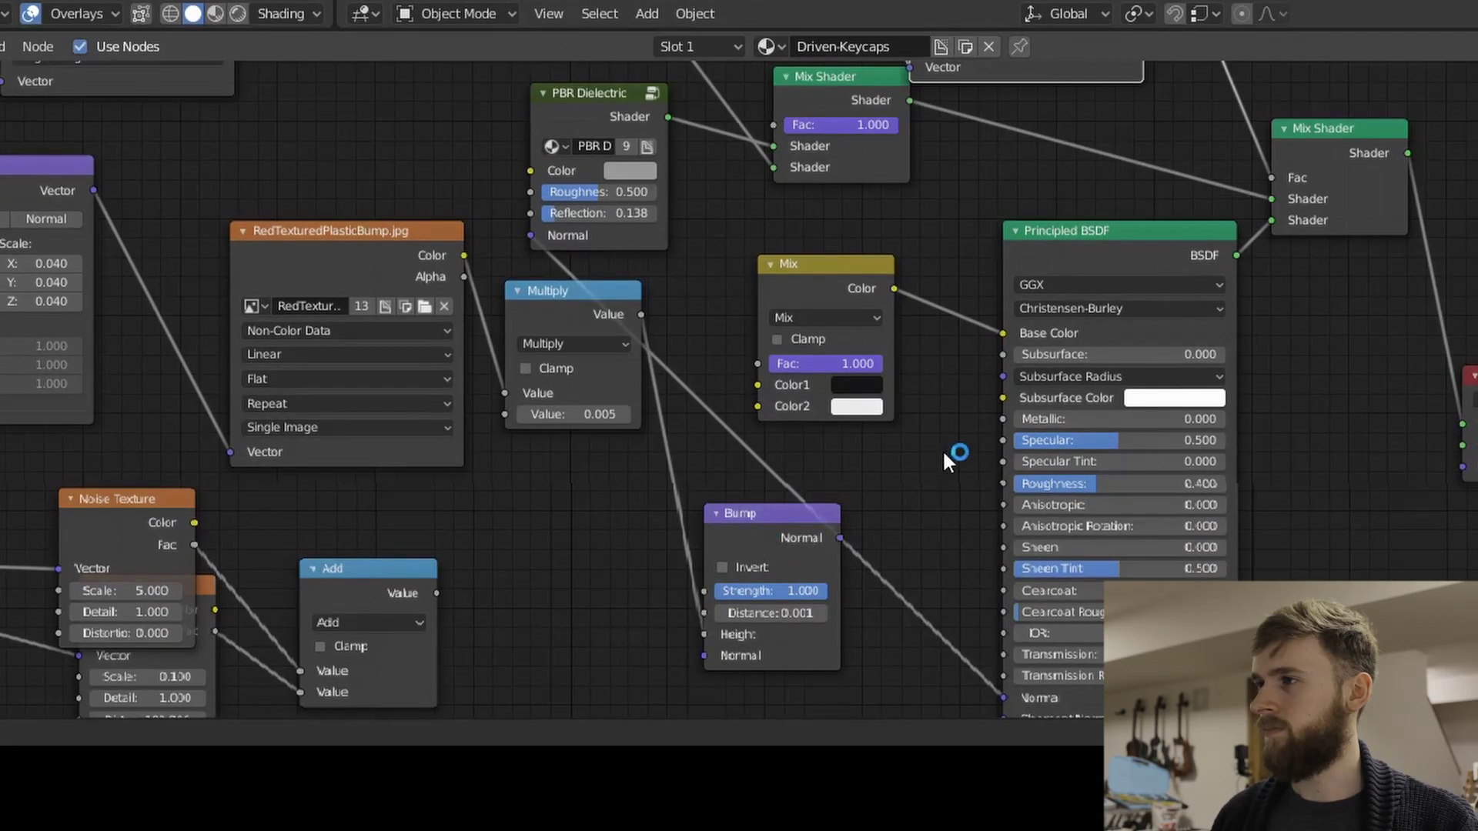
- Inspect the Mix node Fac driver's Single Property variable and its ID-type, then close it
middle_drag(942, 450, 769, 536)
right_click(676, 446)
click(676, 449)
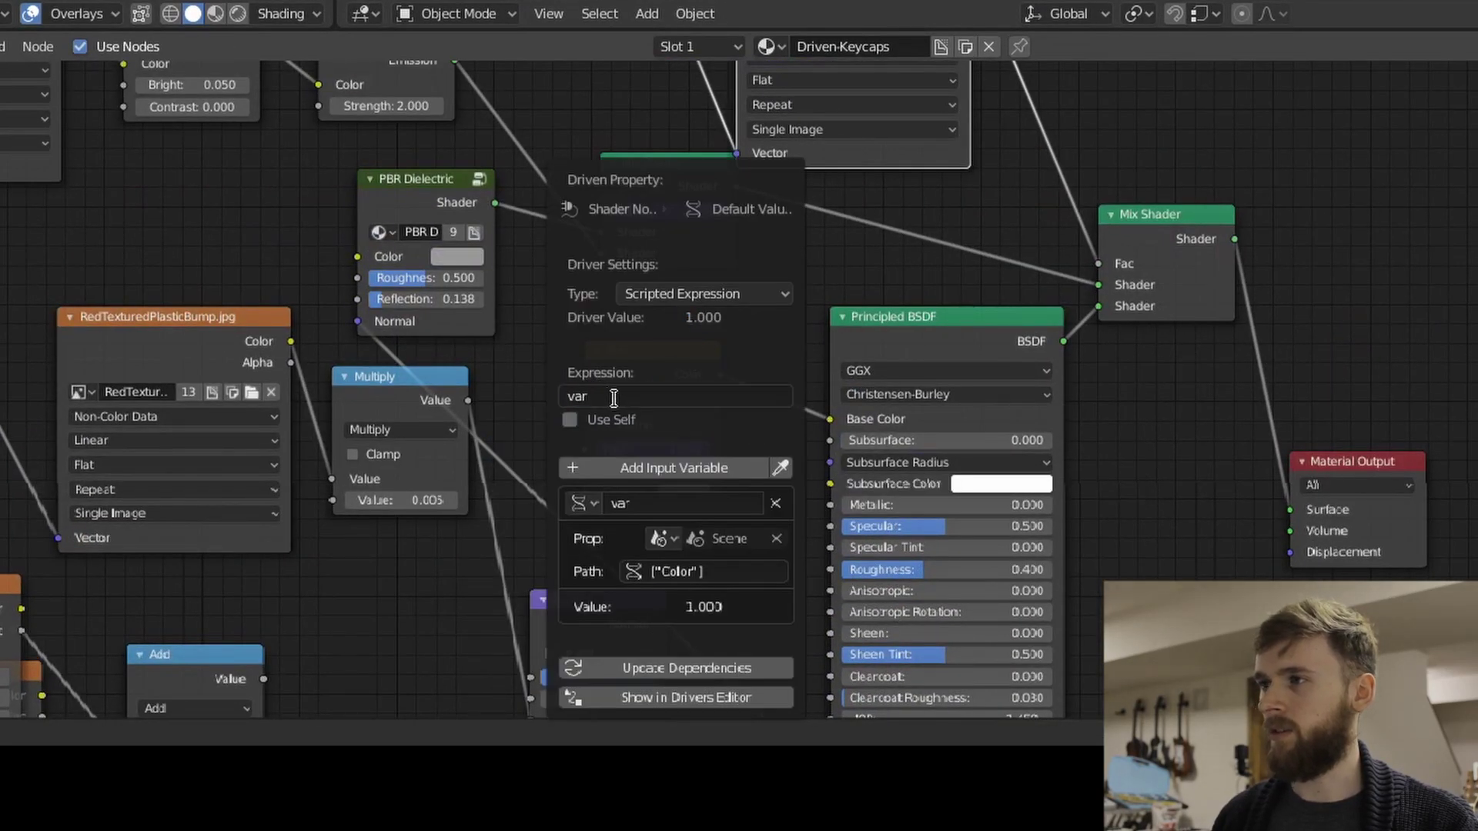
click(585, 503)
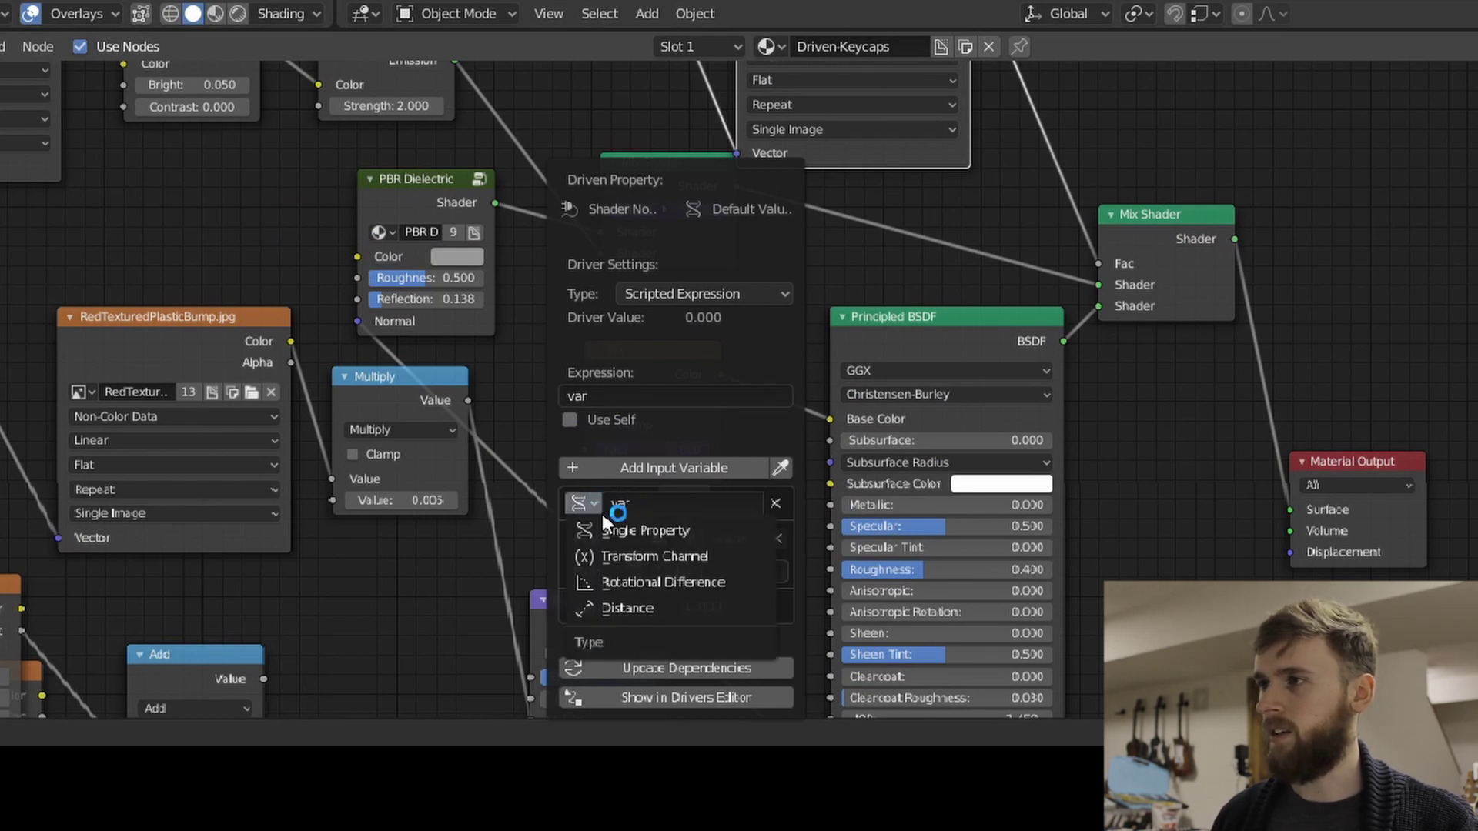
click(634, 533)
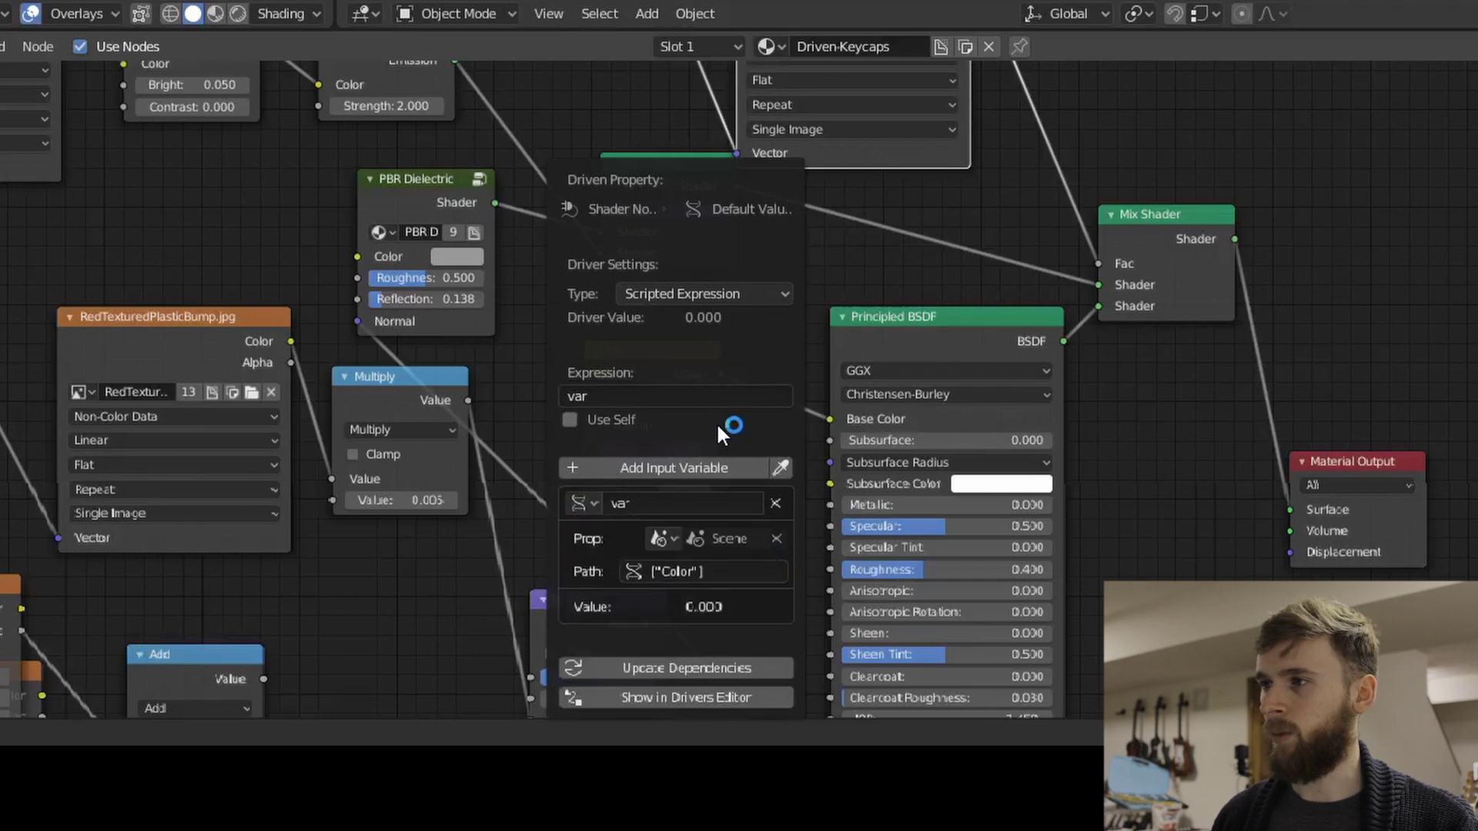
click(663, 537)
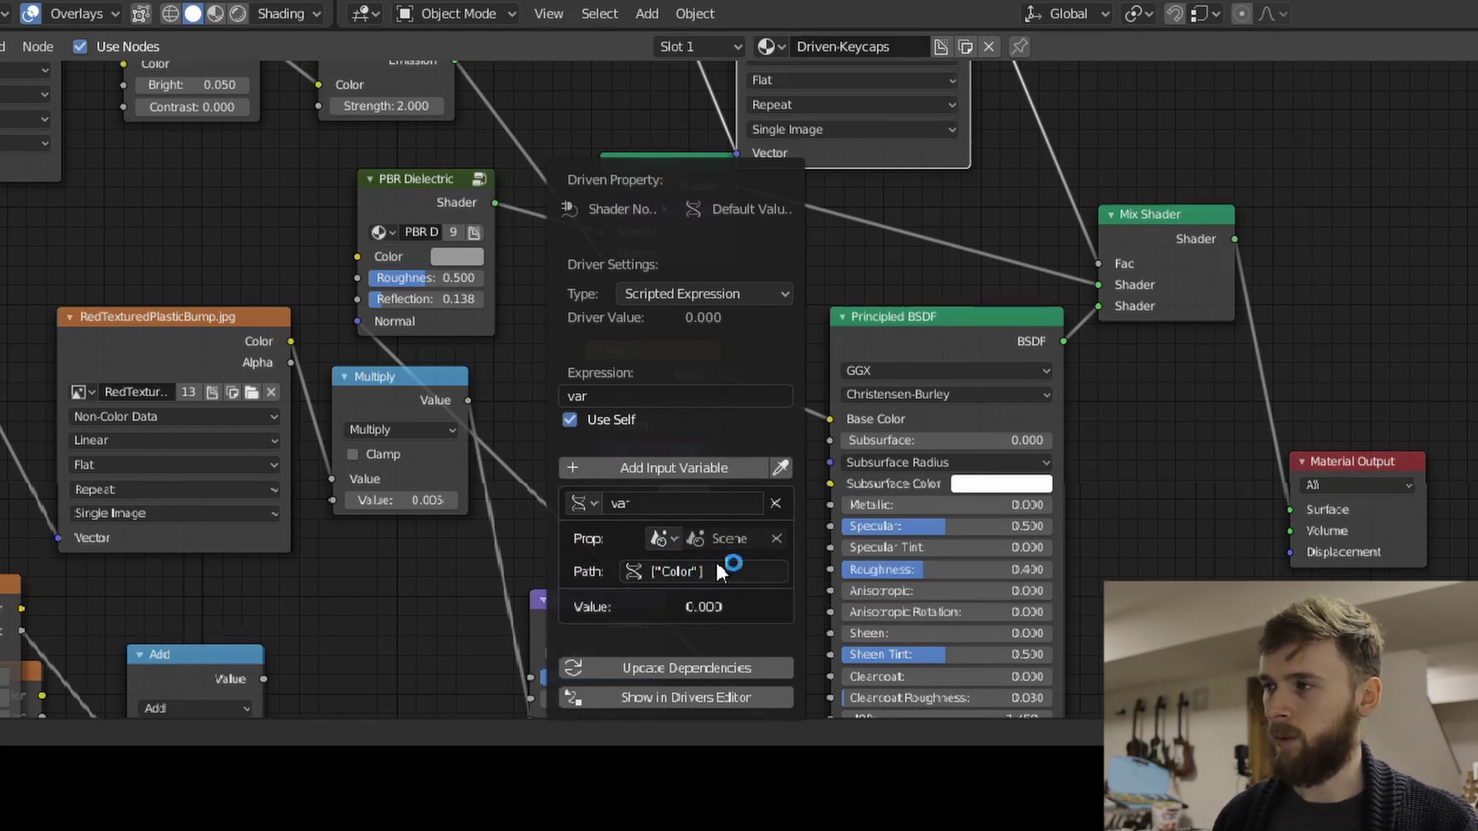
click(940, 494)
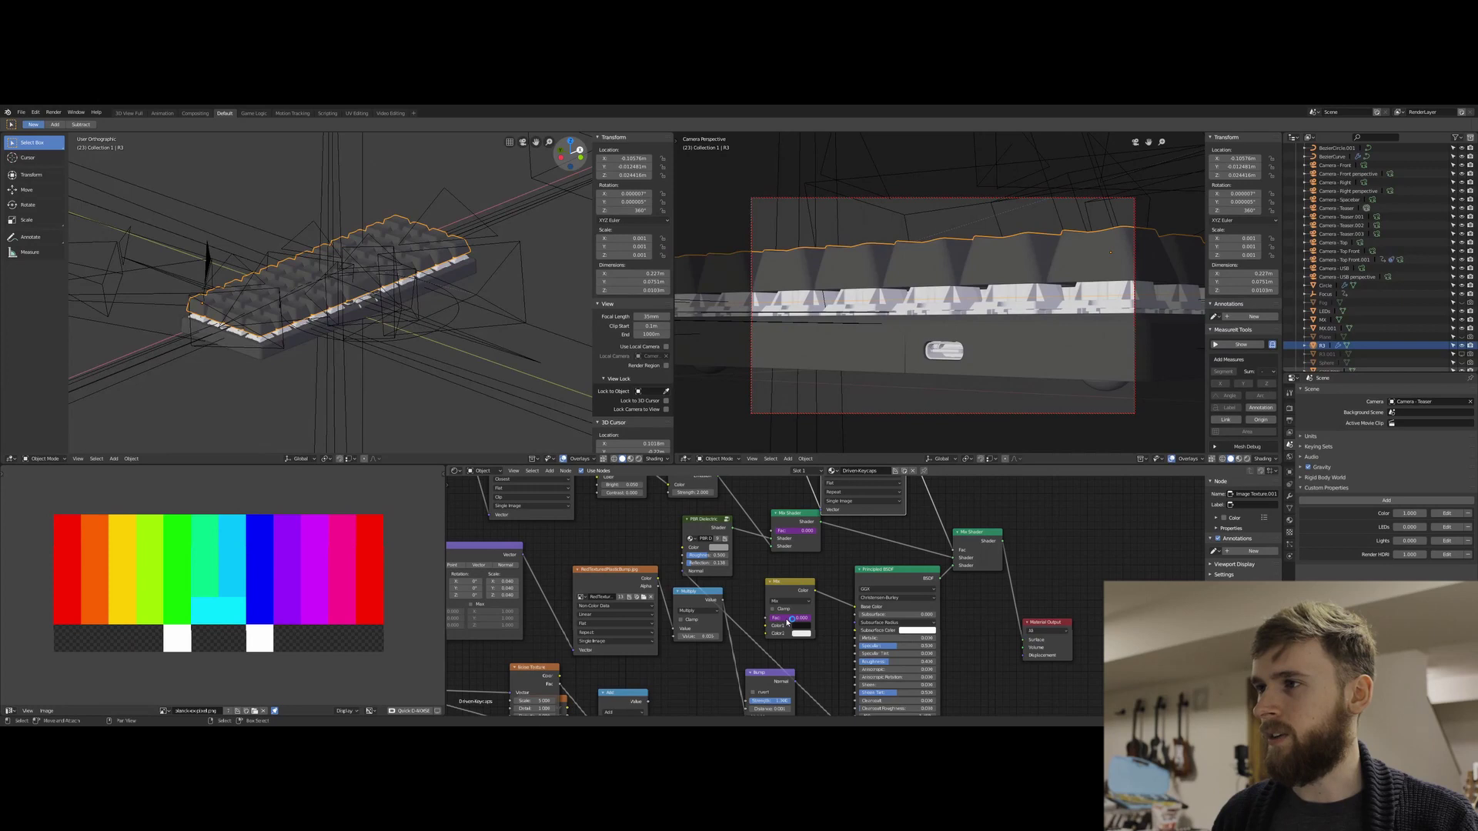
- Update the Mix Fac driver's dependencies so Fac reads 1.000 and the keycaps turn white
right_click(762, 593)
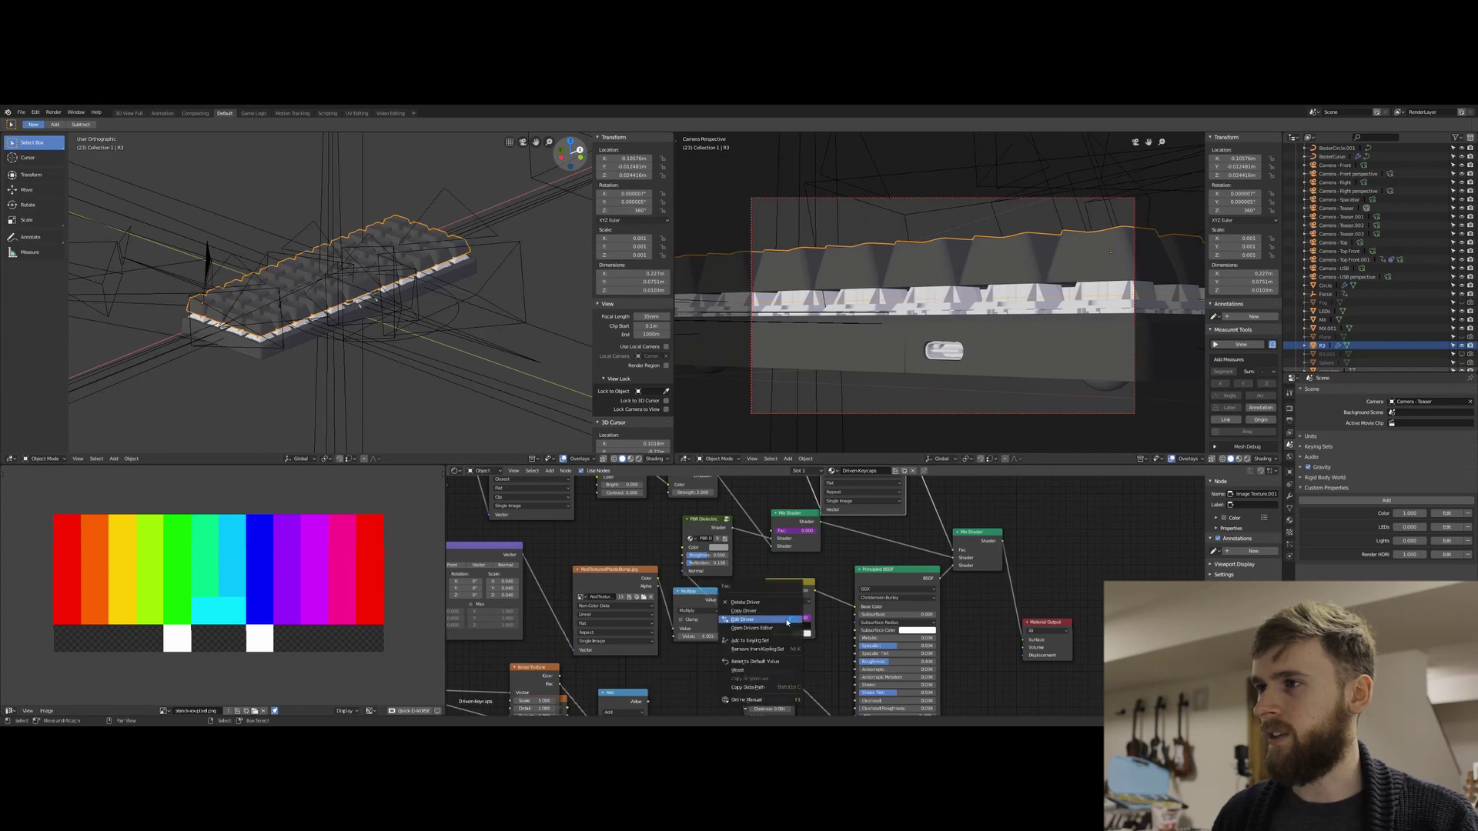
click(786, 622)
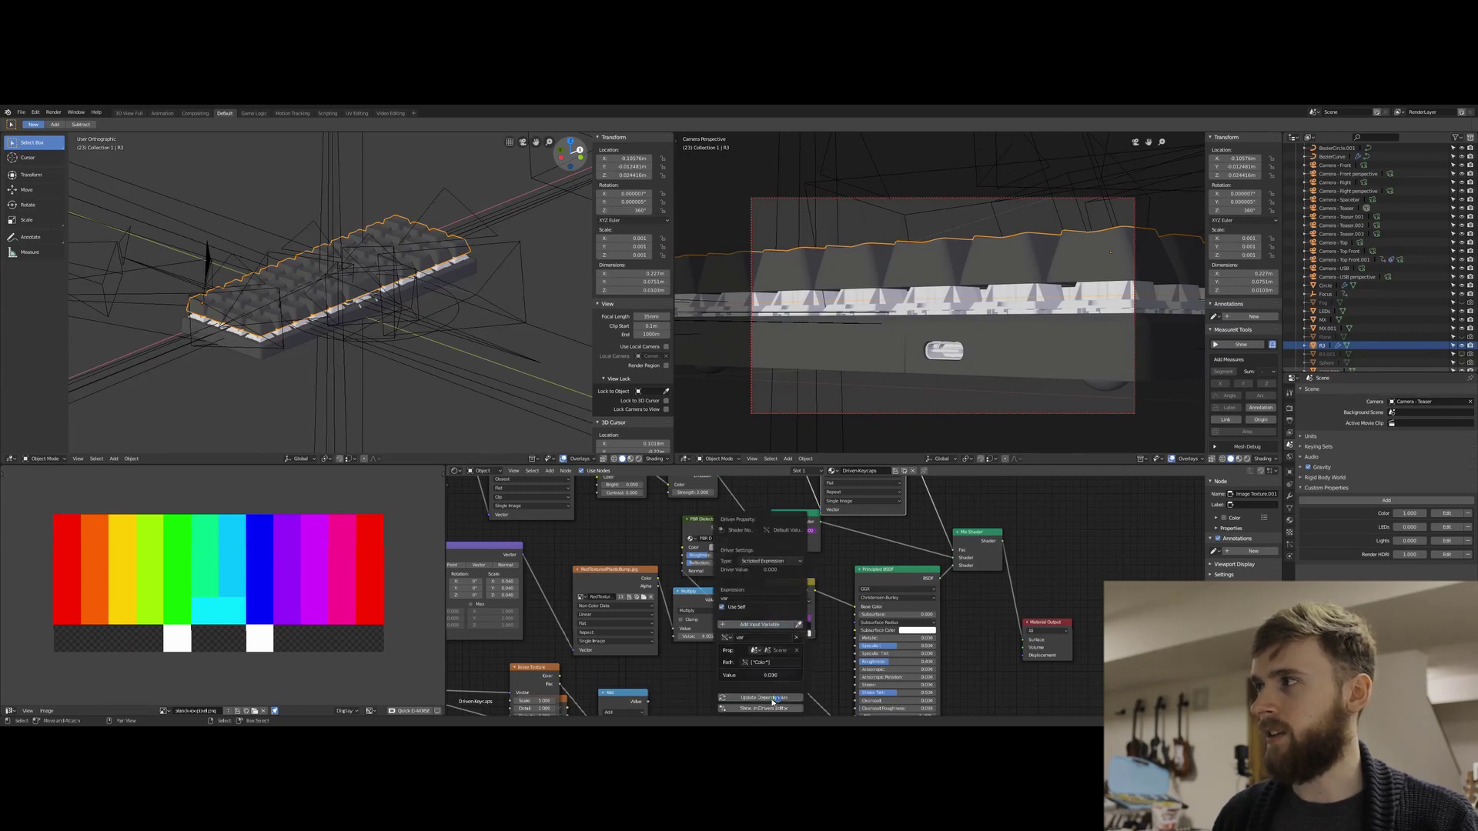
click(773, 699)
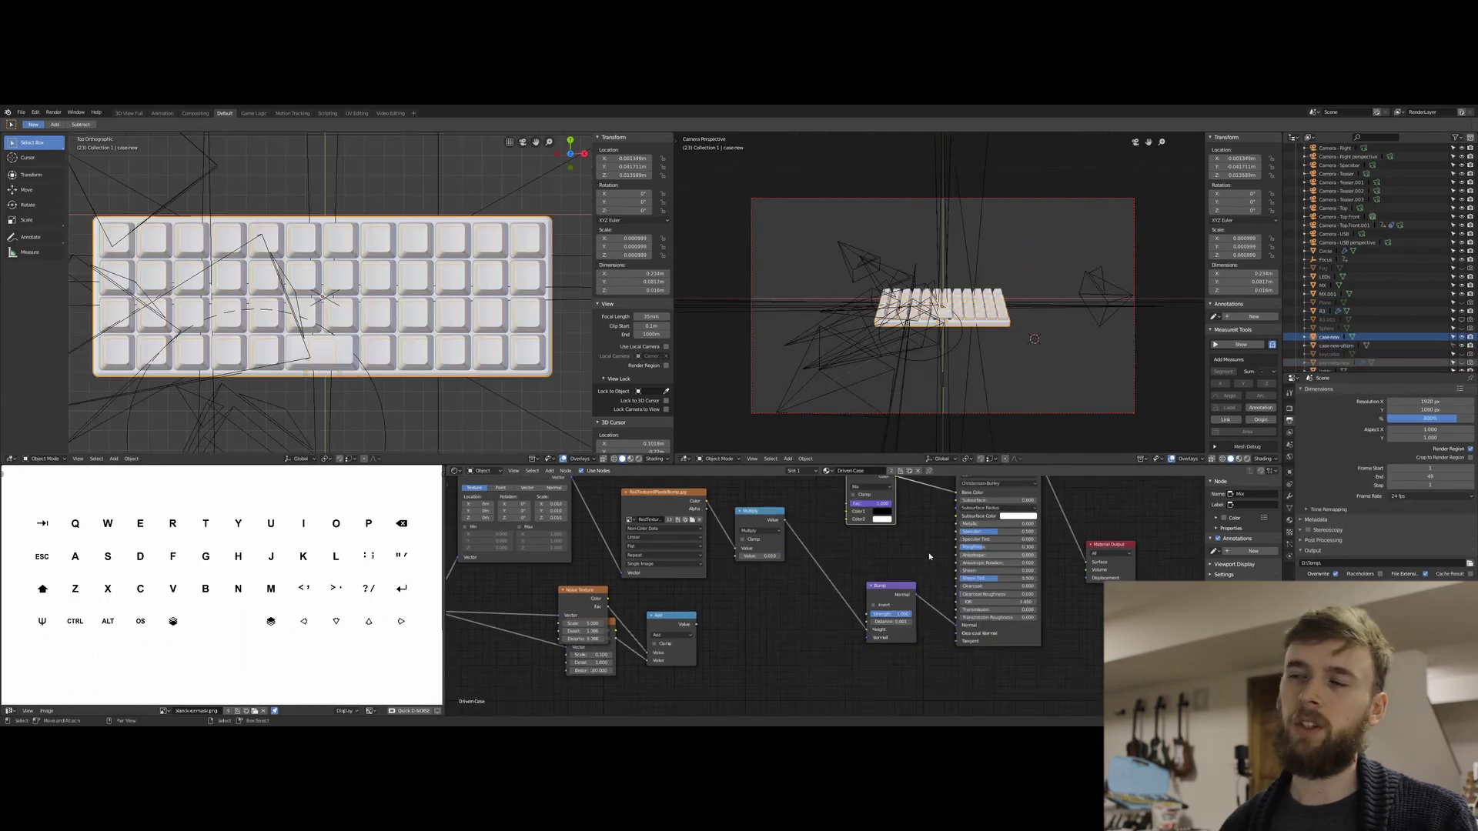
scroll(929, 556, up, 3)
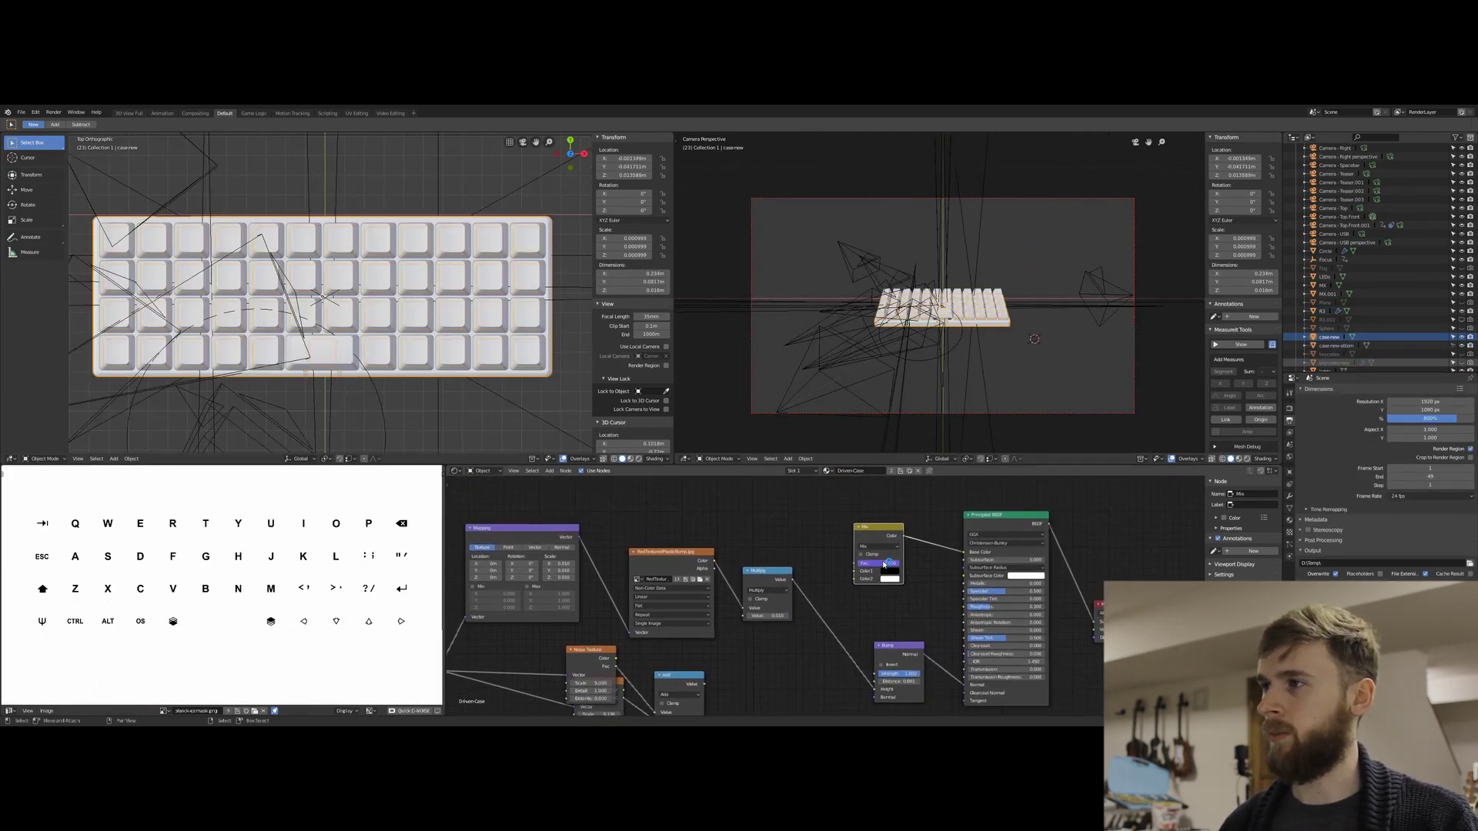
key(ctrl+d)
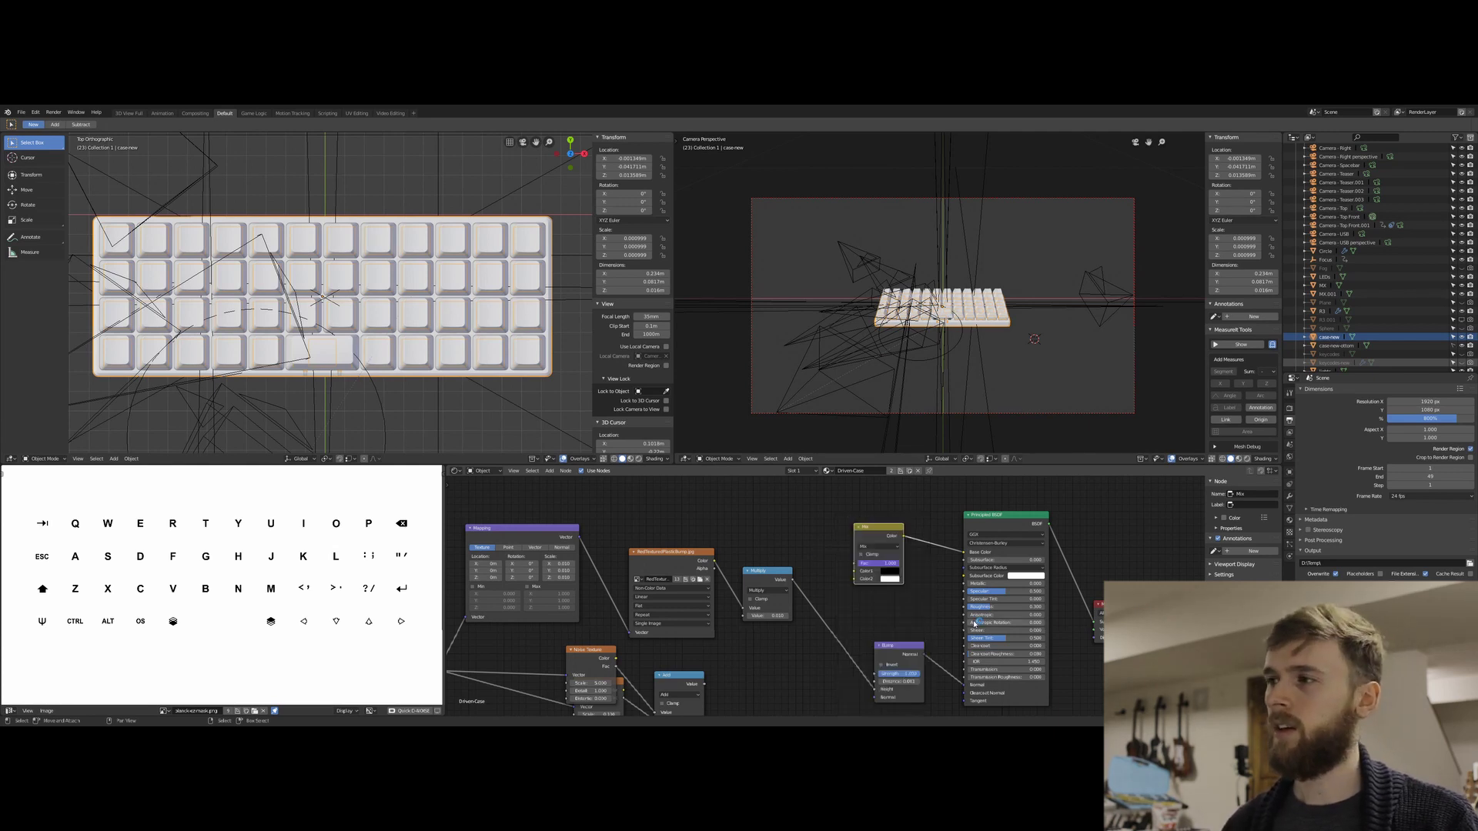
middle_drag(913, 613, 928, 579)
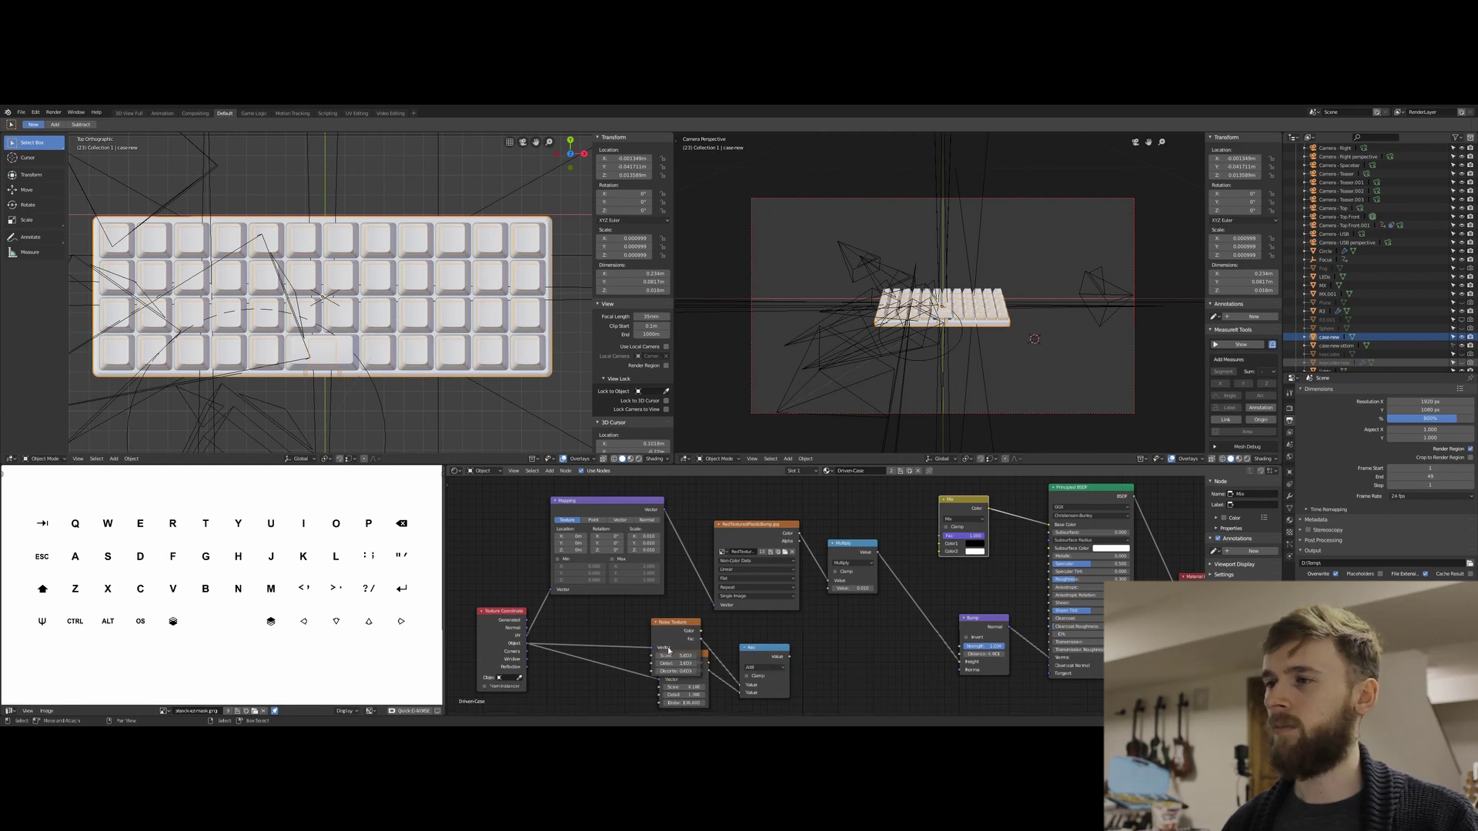
- Drag the top Noise Texture node clear of the one beneath and pan to the right-hand nodes
drag(681, 622, 628, 608)
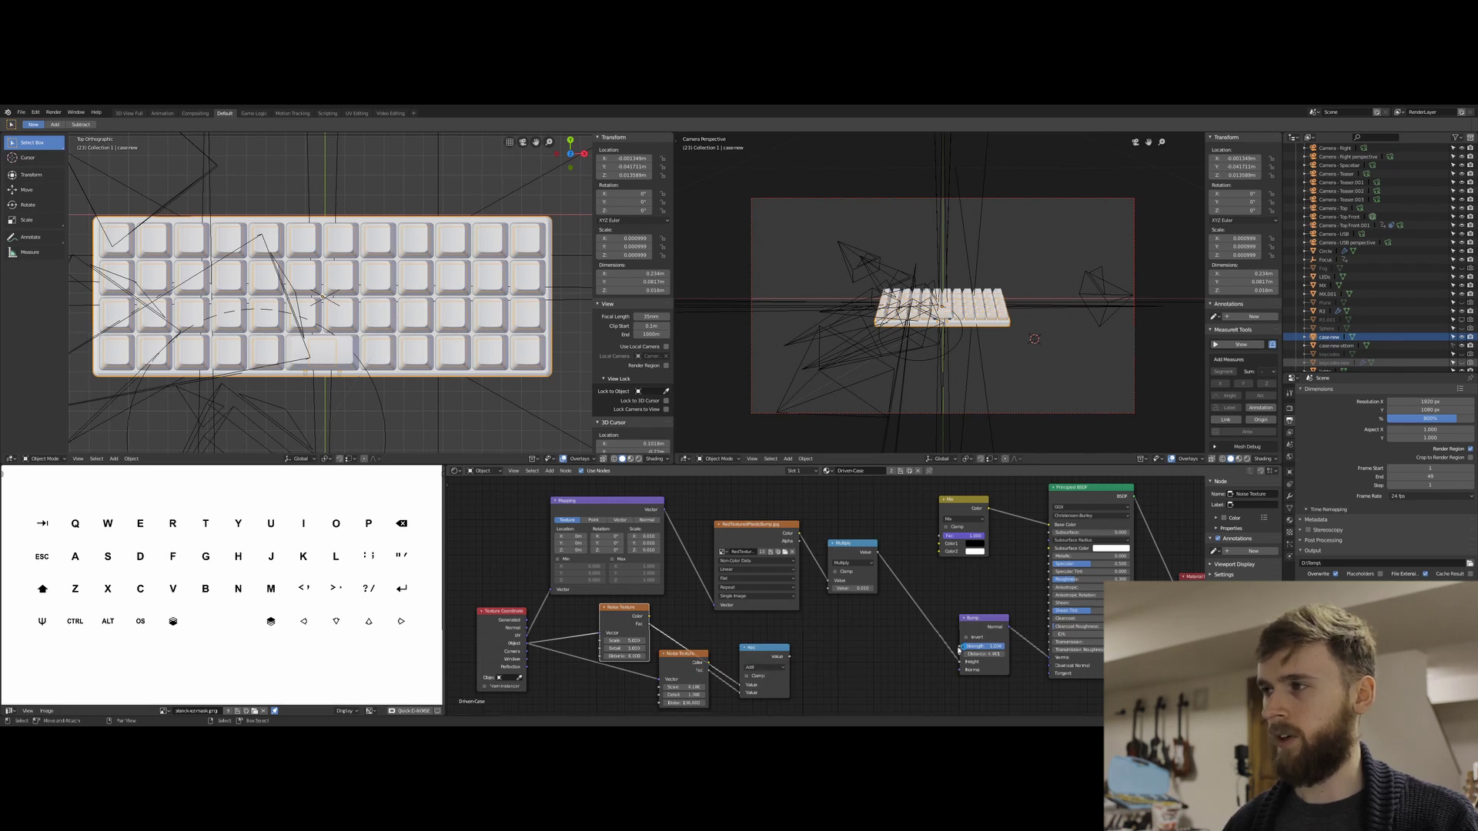
middle_drag(834, 649, 825, 655)
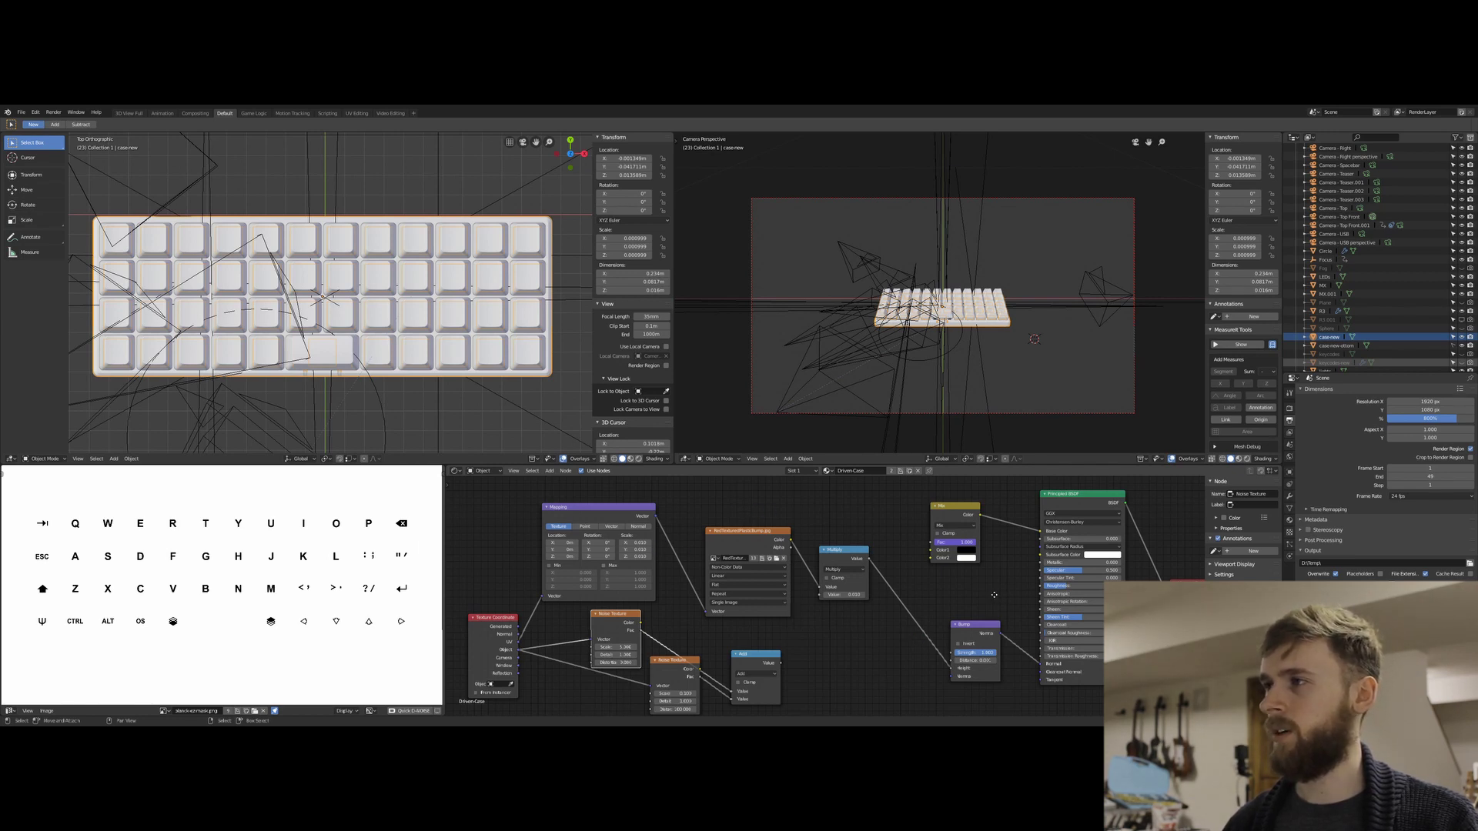
middle_drag(998, 597, 898, 605)
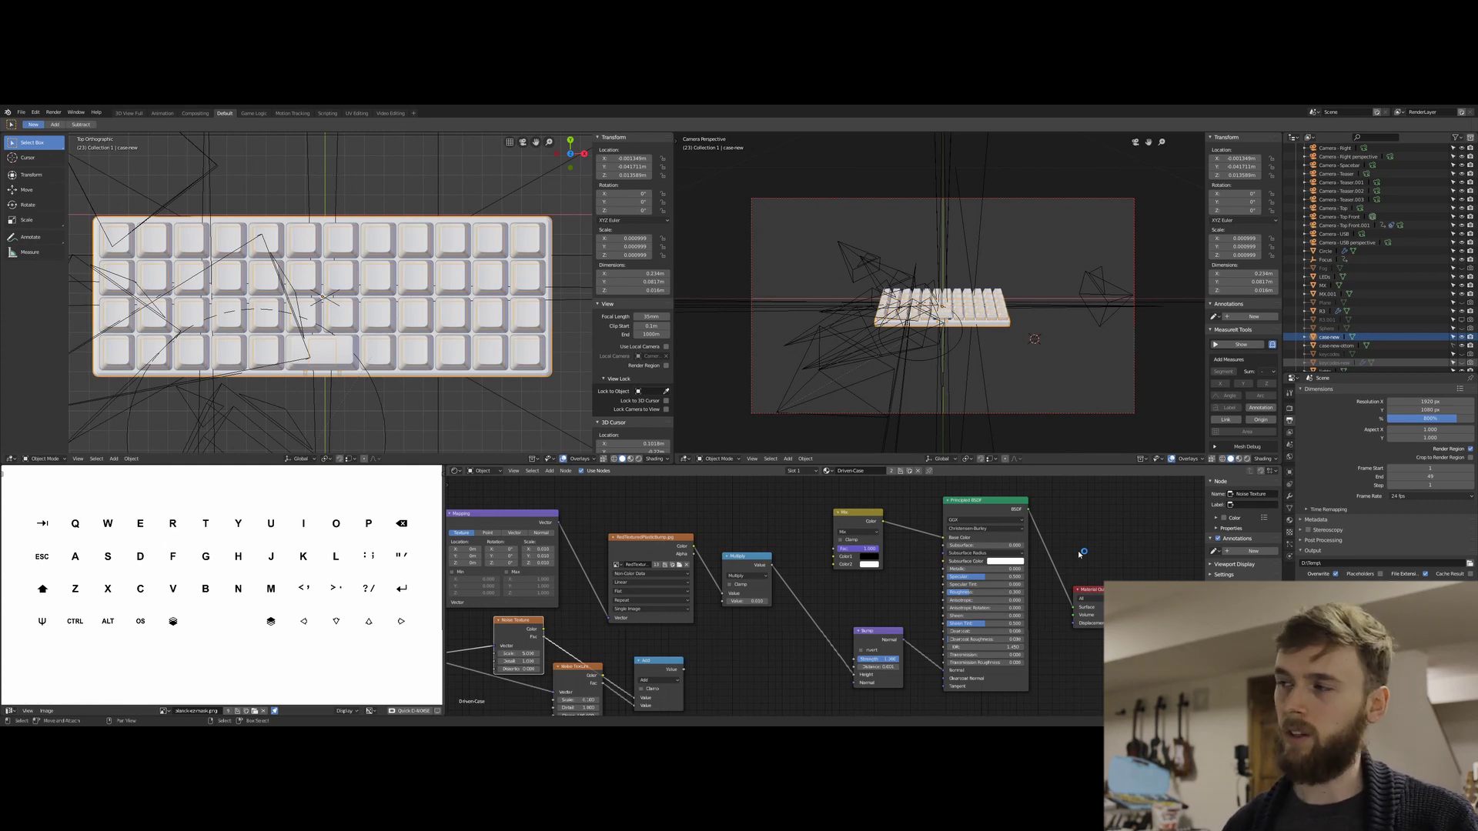
- Select the keycaps and pan through their Driven-Keycaps material nodes
click(947, 304)
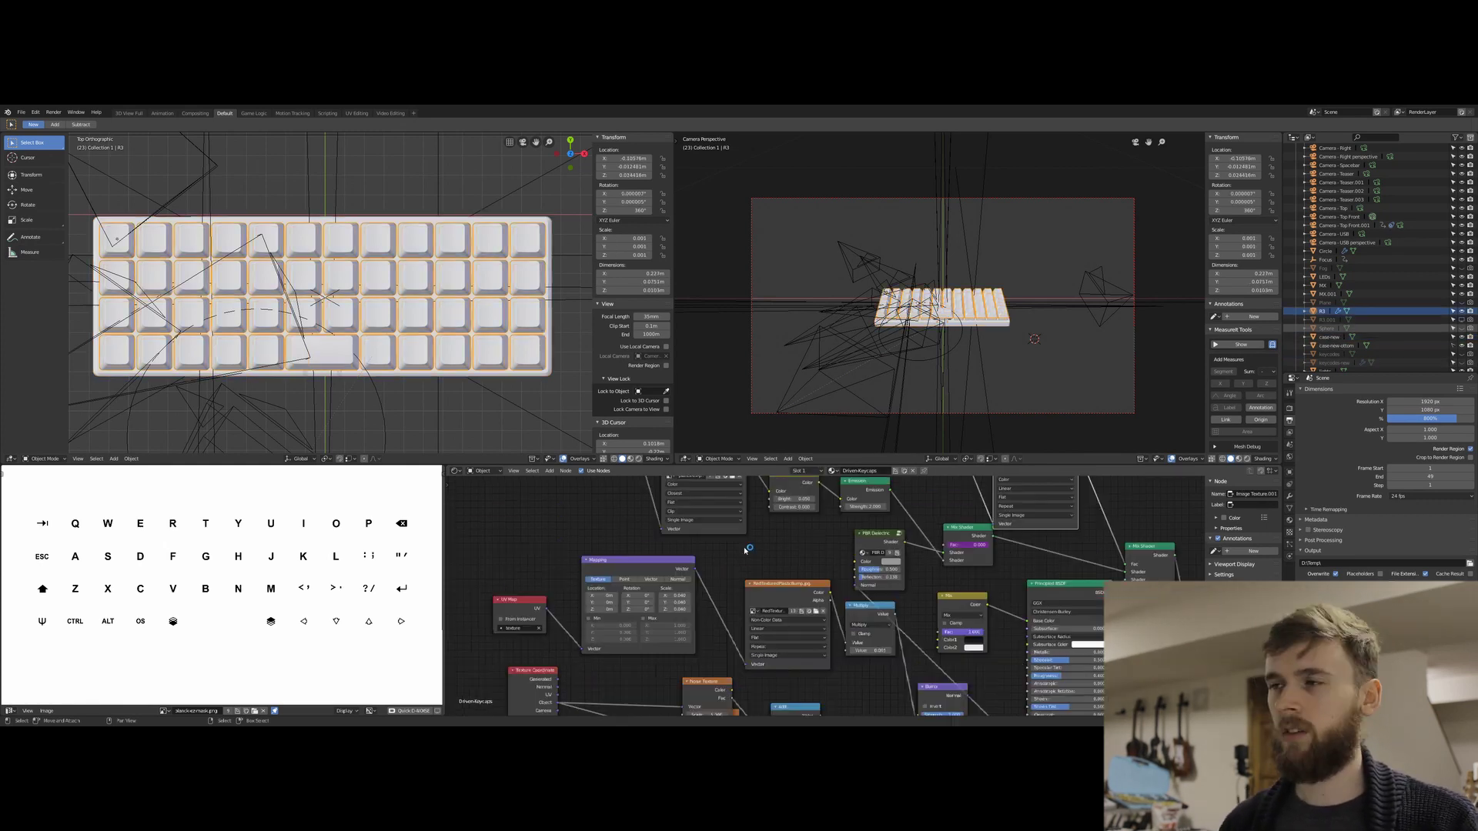
middle_drag(777, 502, 770, 583)
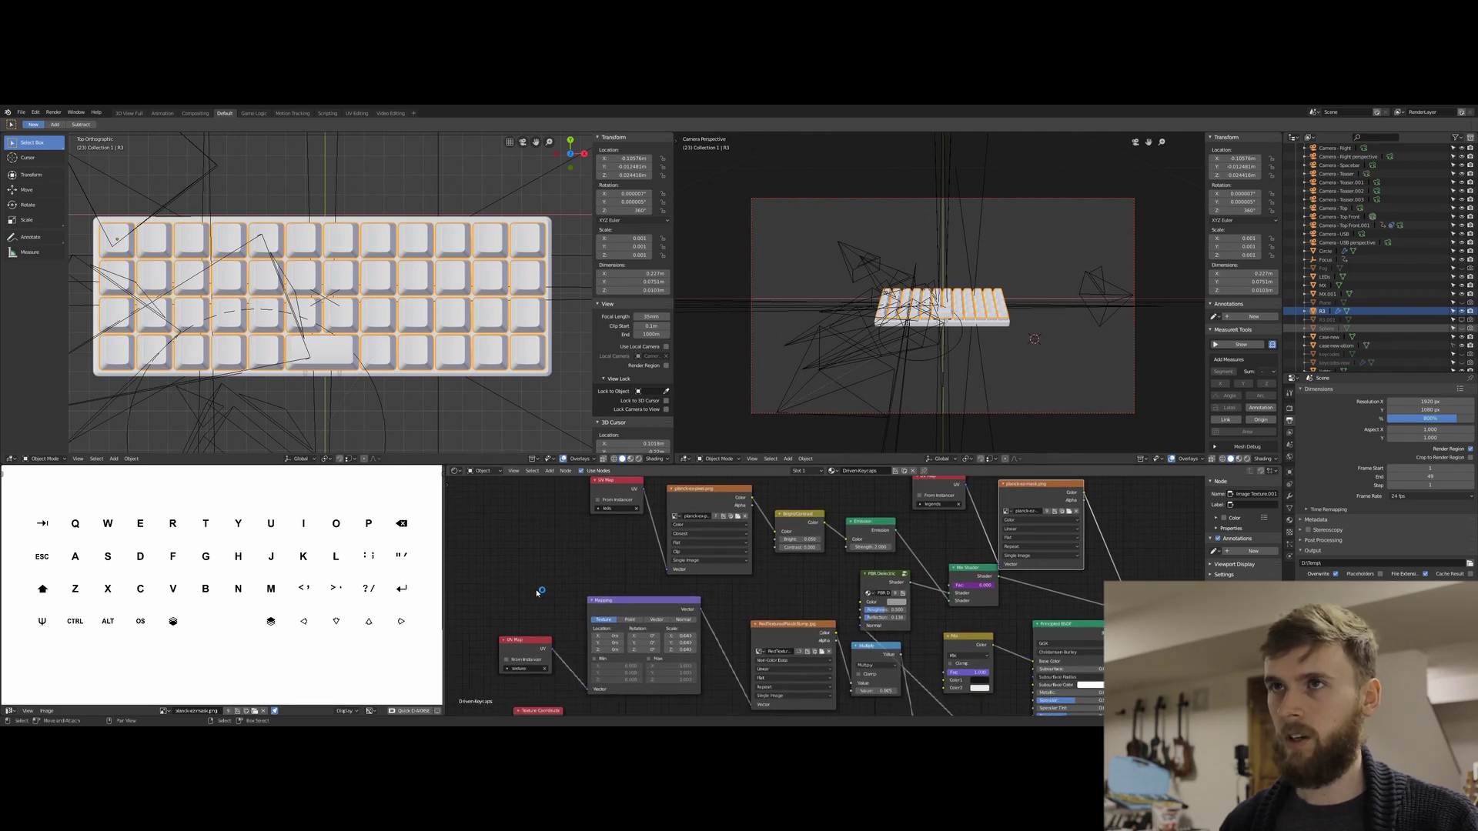
middle_drag(545, 611, 472, 620)
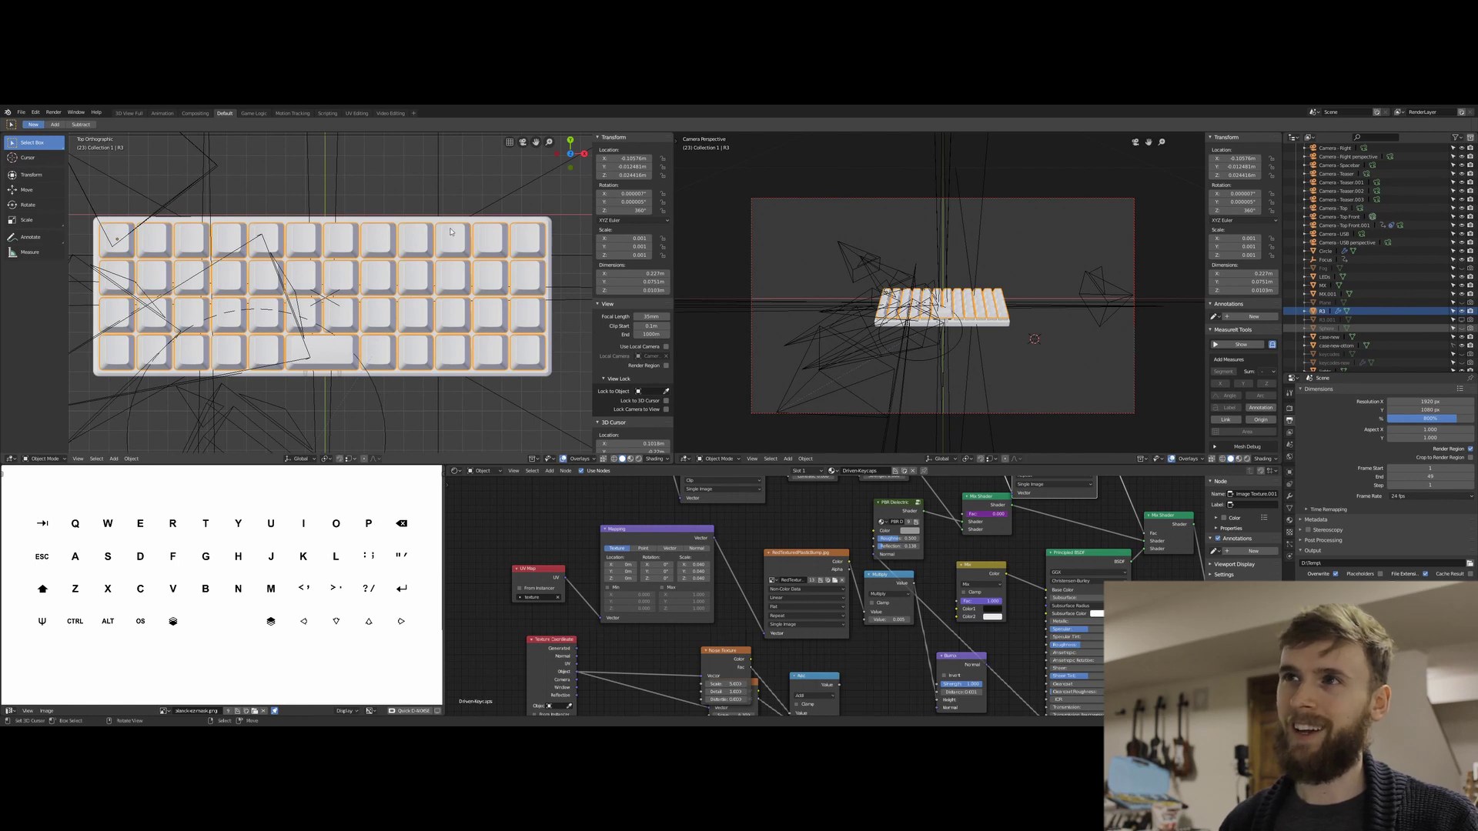
mouse_move(576, 529)
middle_down()
mouse_move(550, 507)
mouse_move(556, 552)
mouse_move(562, 540)
middle_up()
middle_drag(751, 577, 736, 709)
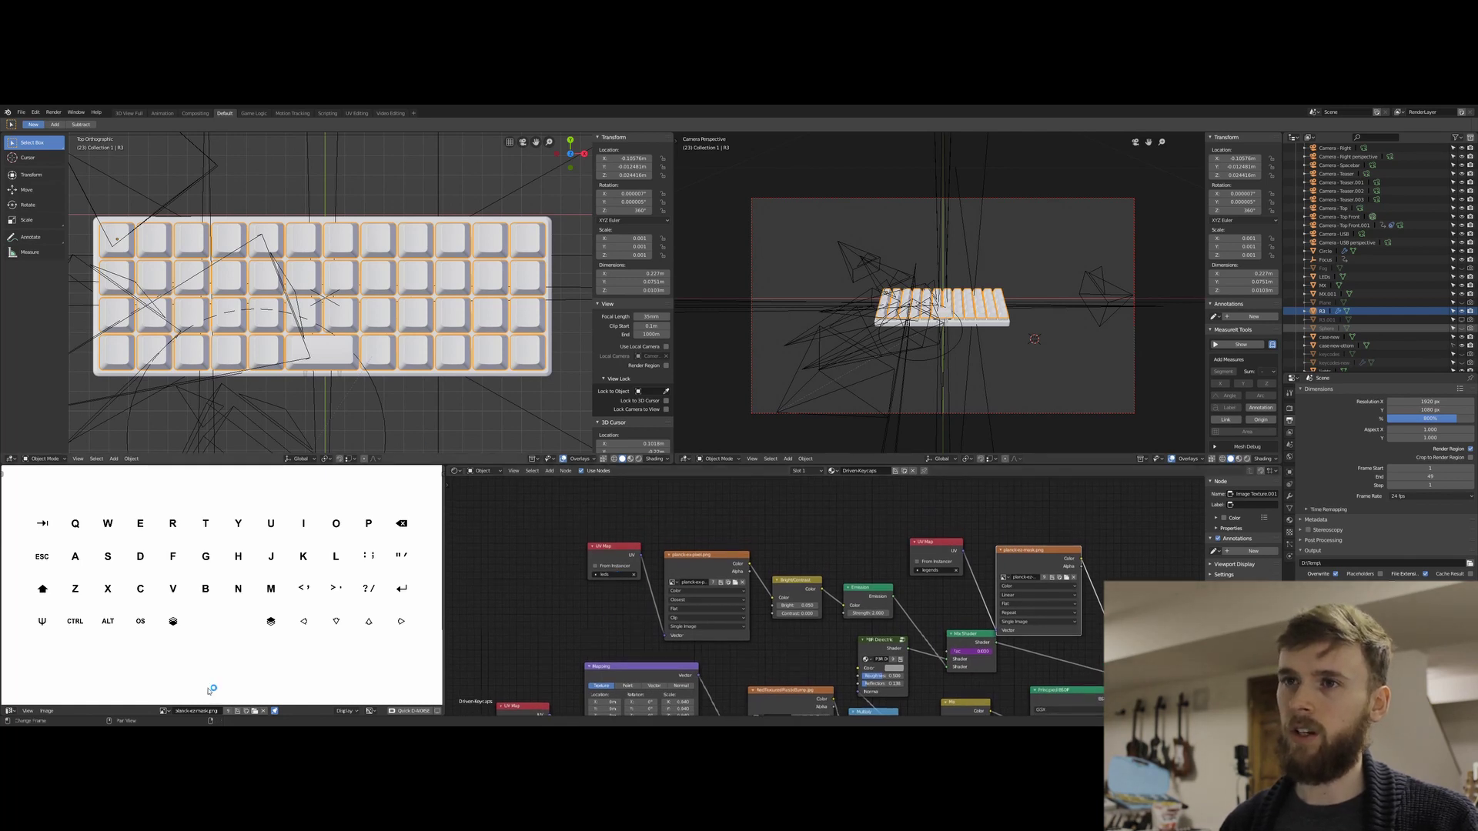
- Show the rainbow pixel image in the Image Editor and return the left view to top-down
click(168, 715)
click(194, 652)
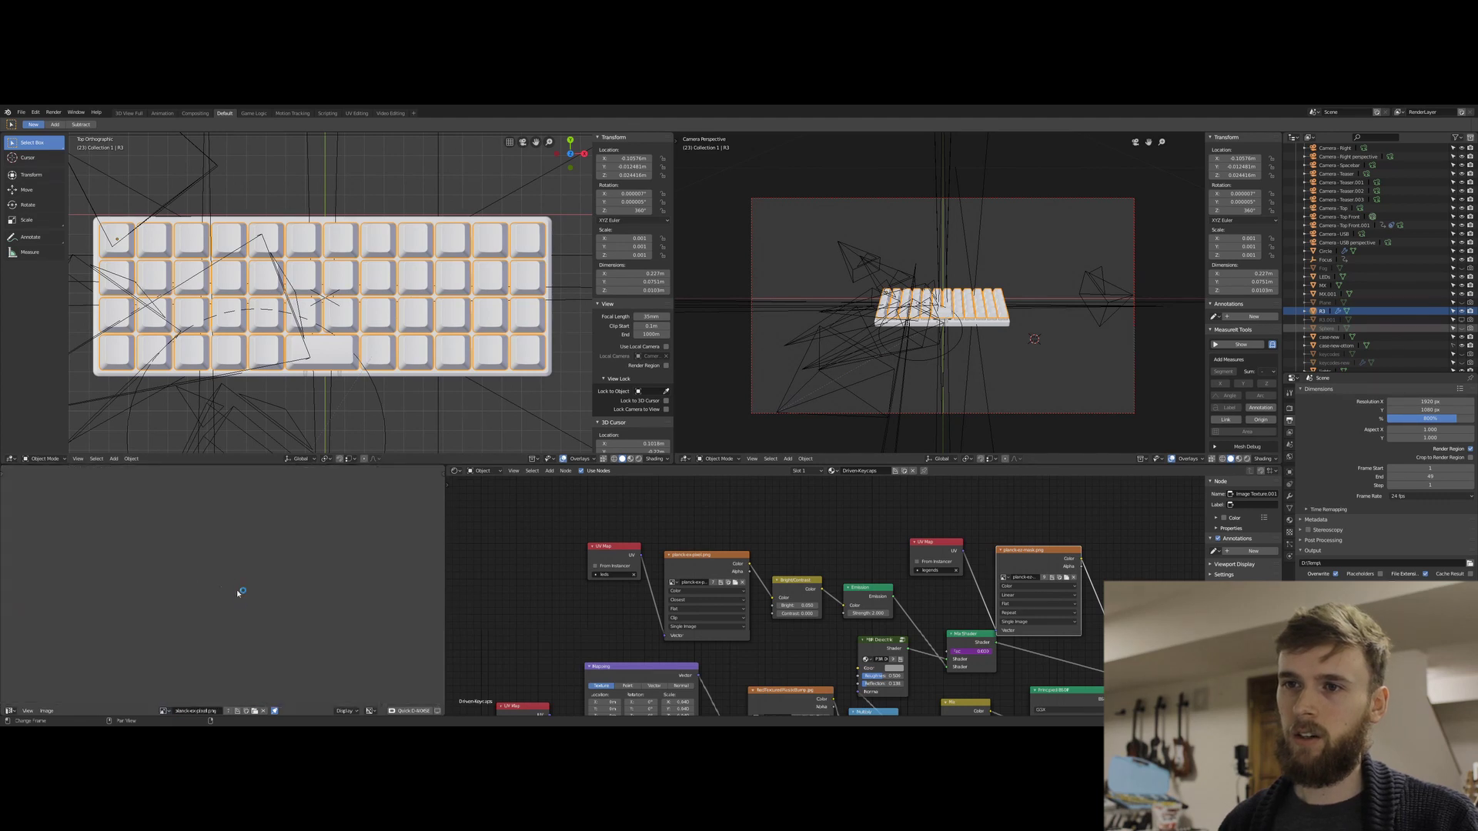
scroll(233, 583, up, 4)
middle_drag(233, 584, 293, 485)
scroll(238, 568, up, 4)
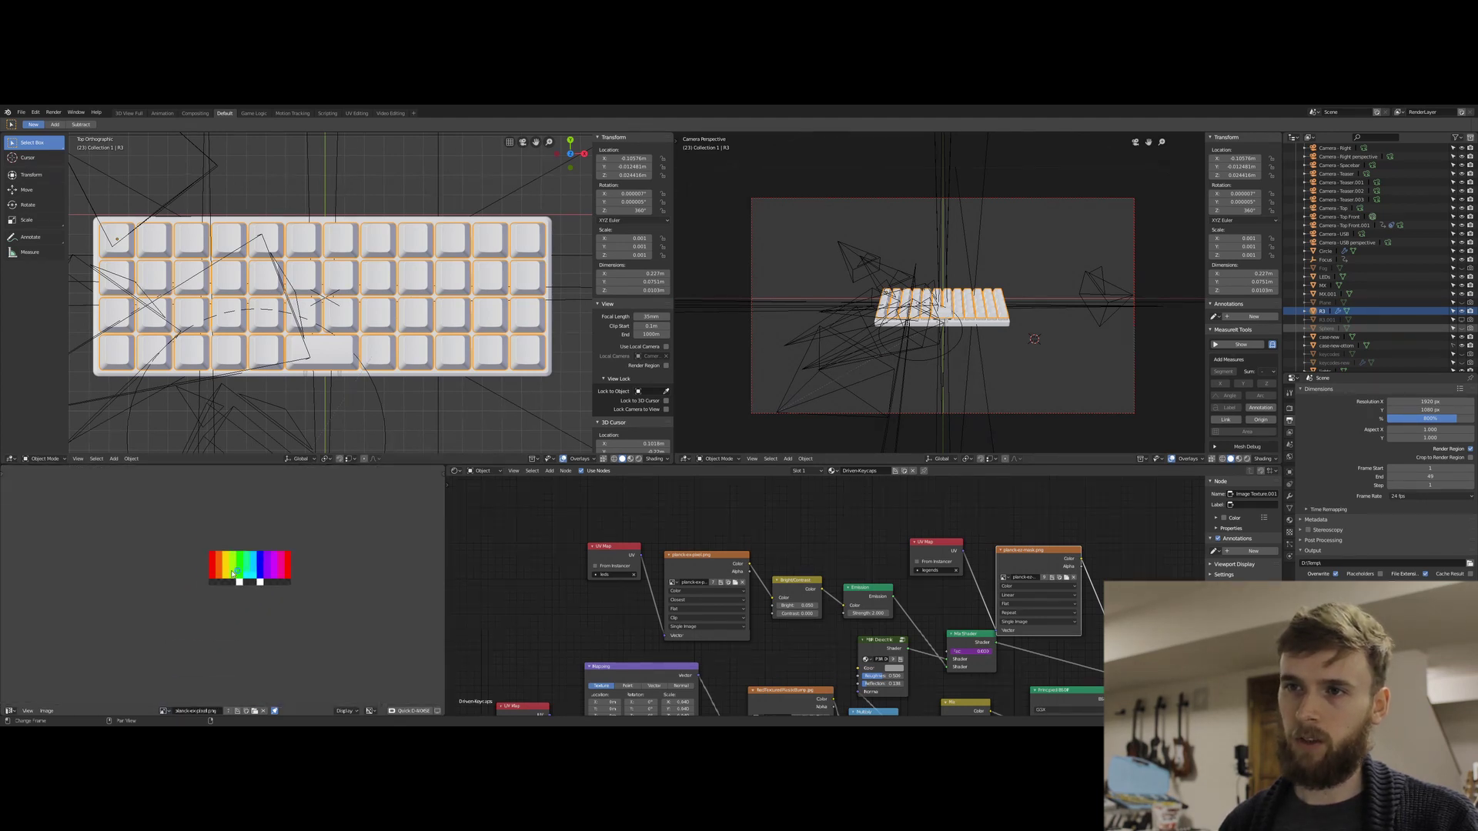
middle_drag(321, 354, 298, 218)
click(570, 146)
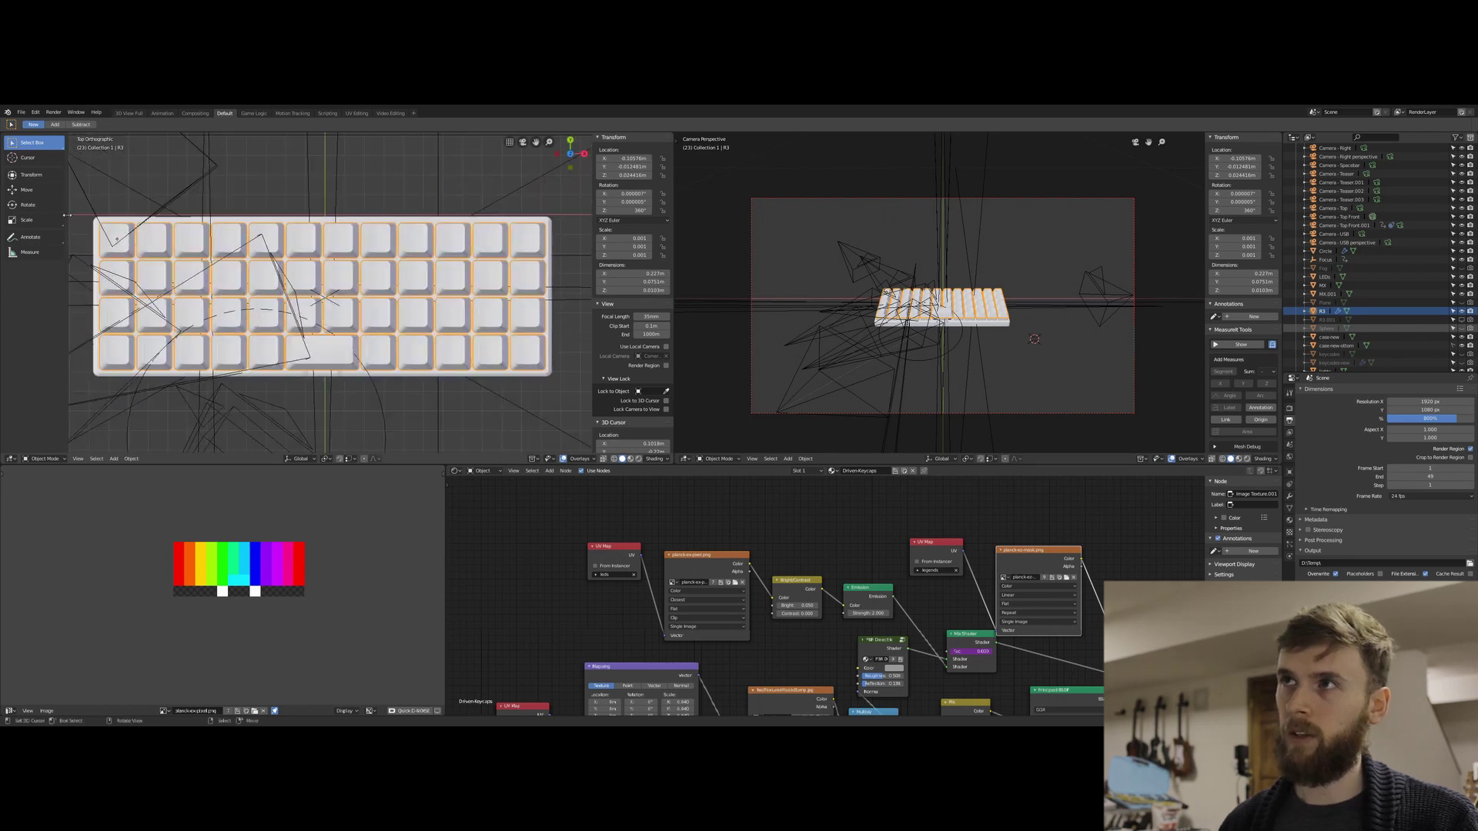
- Display the planck-ez-mask.png legend mask and fit the whole image in the viewer
middle_drag(941, 575, 831, 566)
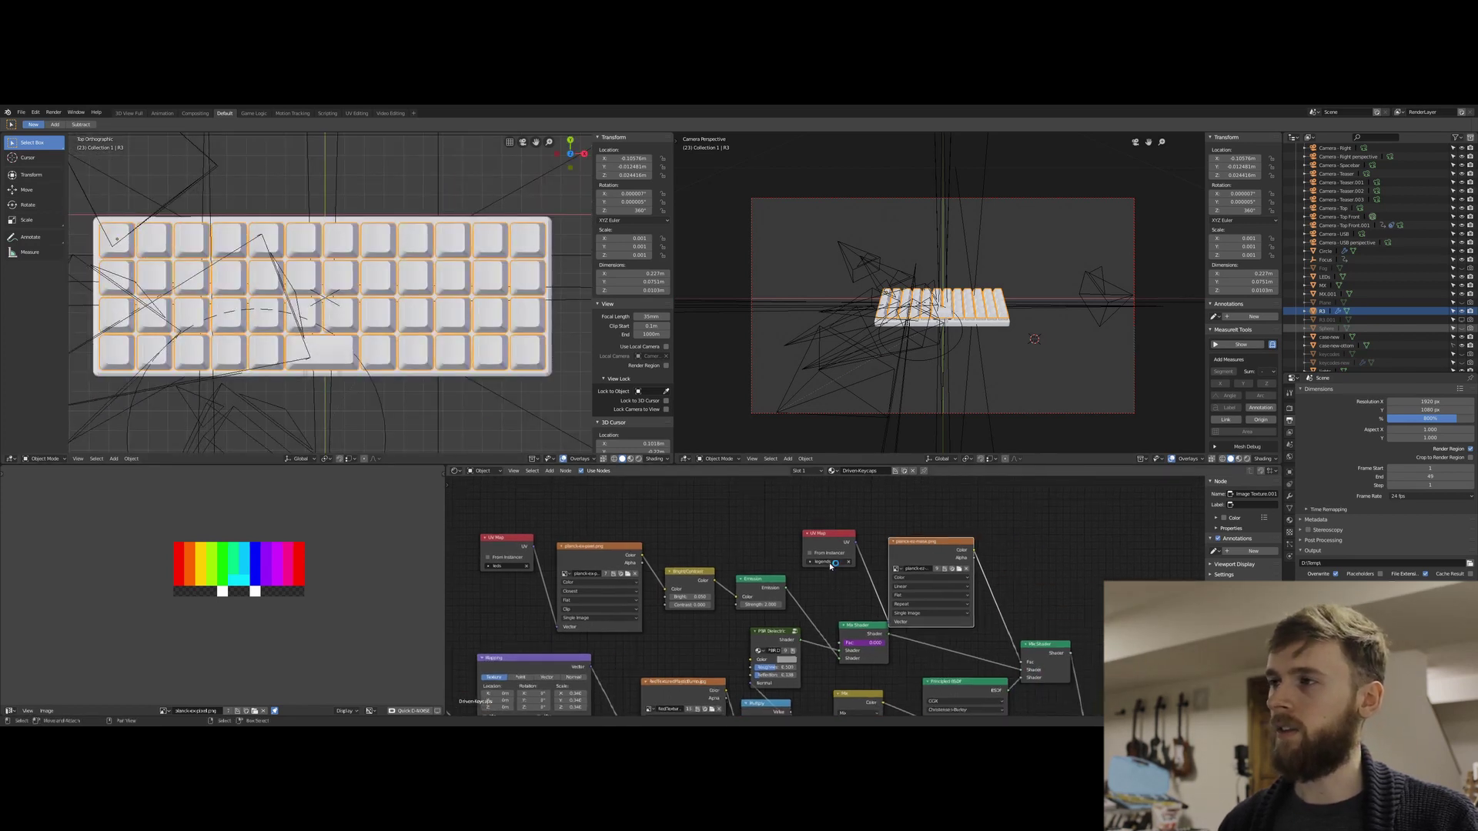
click(164, 711)
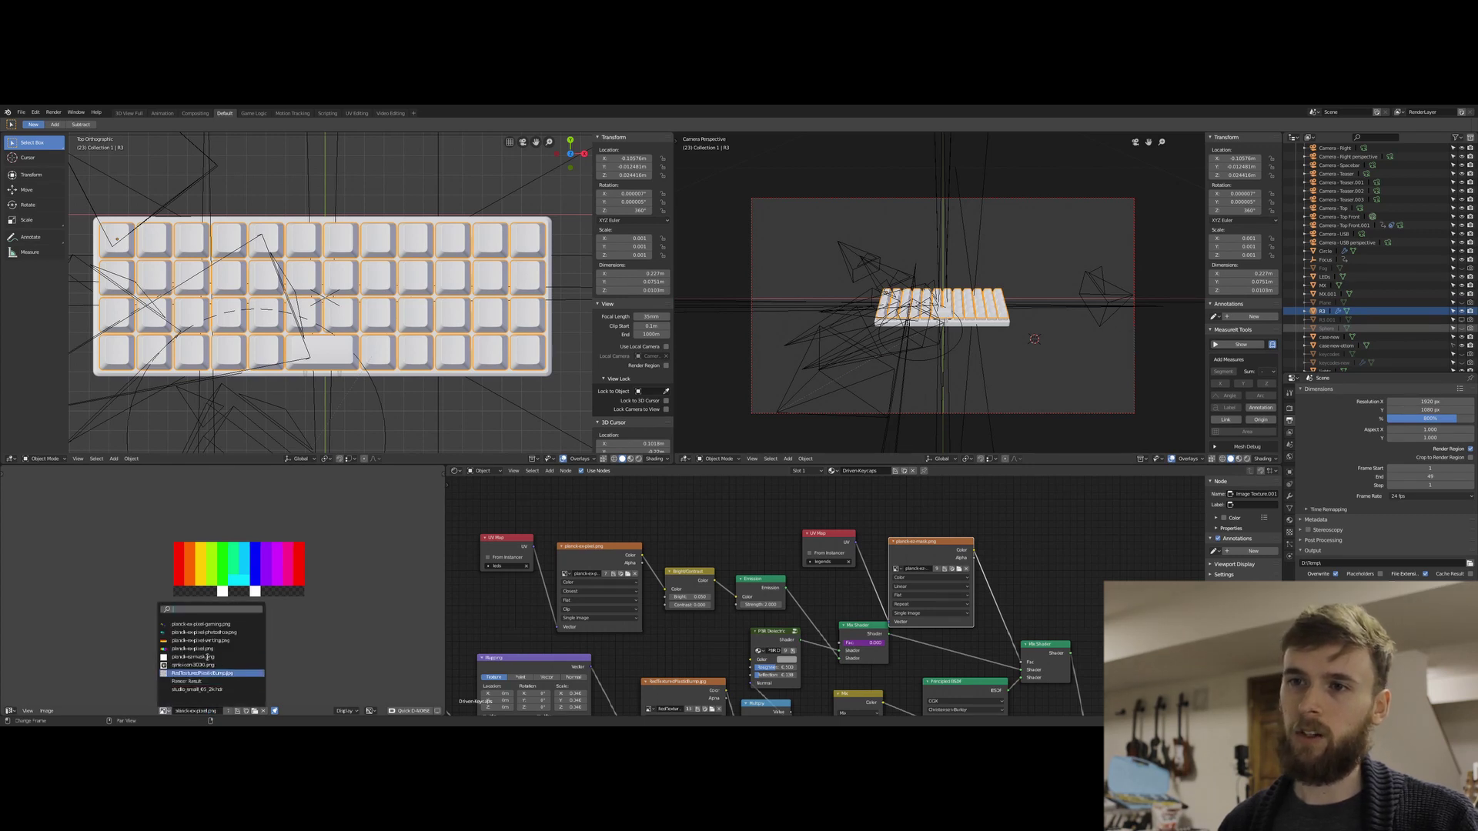
click(209, 659)
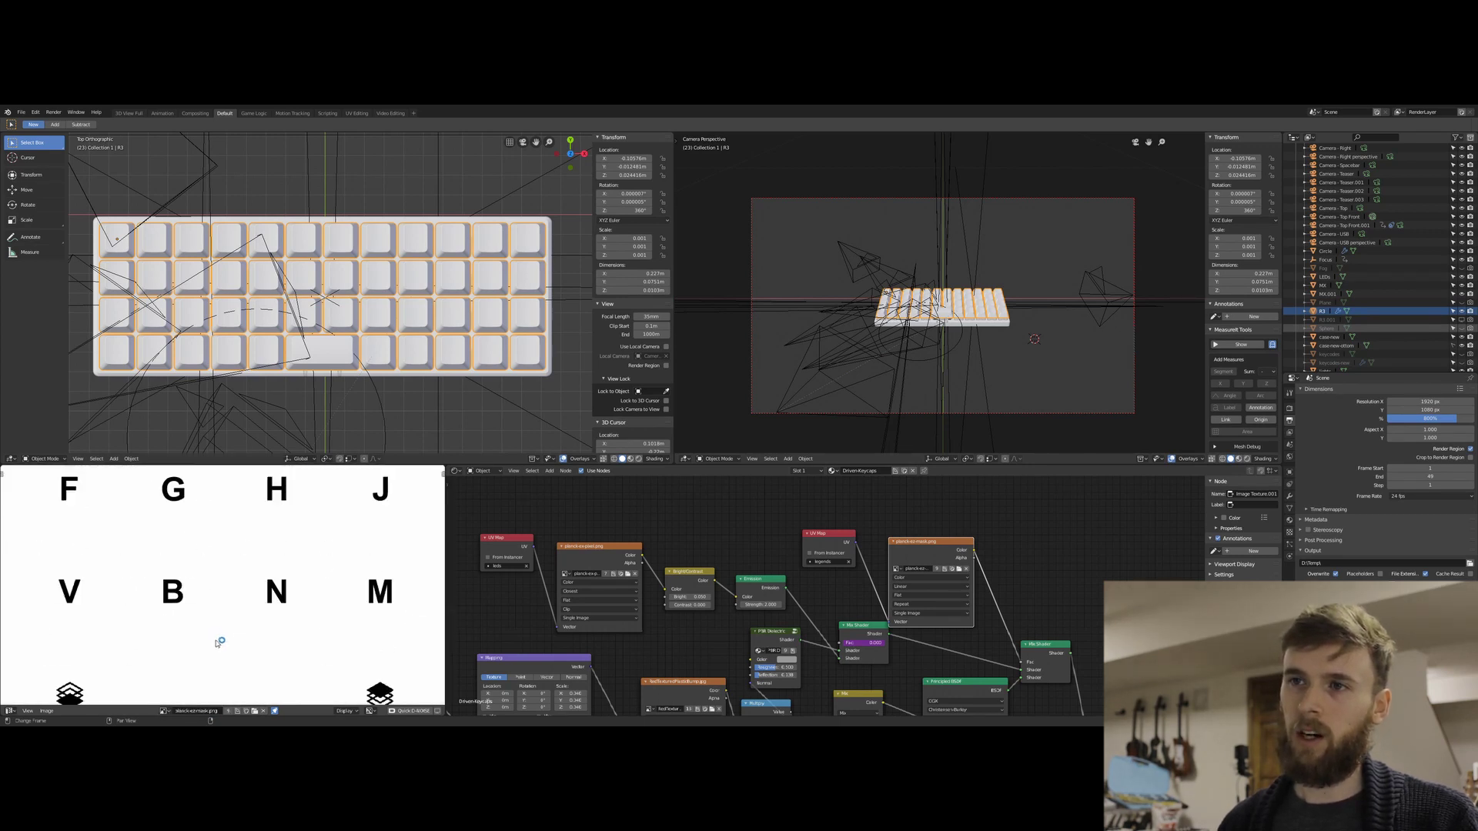
key(Home)
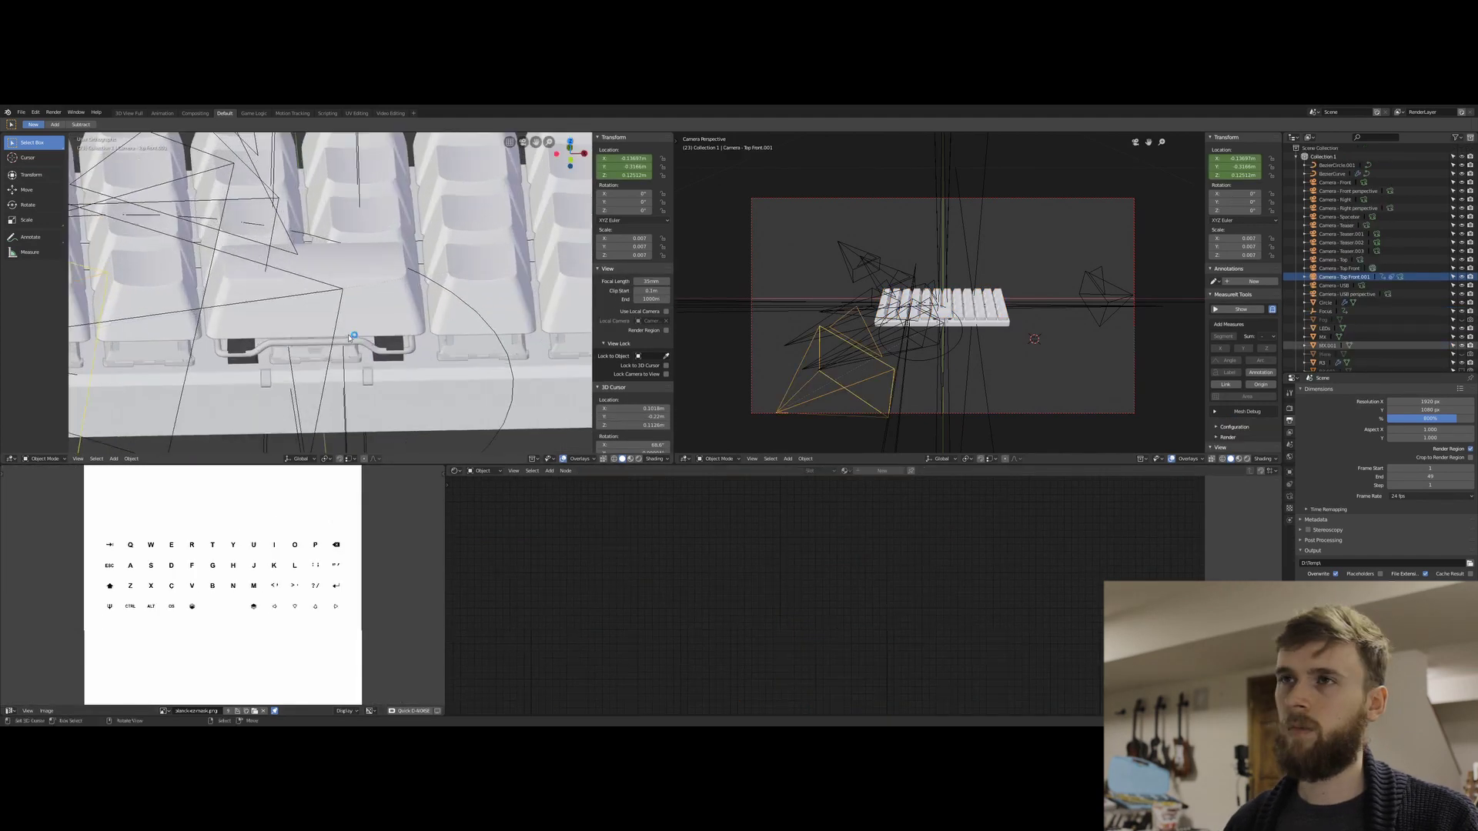
- Show the rainbow pixel image again and zoom it in the Image Editor
middle_drag(352, 338, 339, 348)
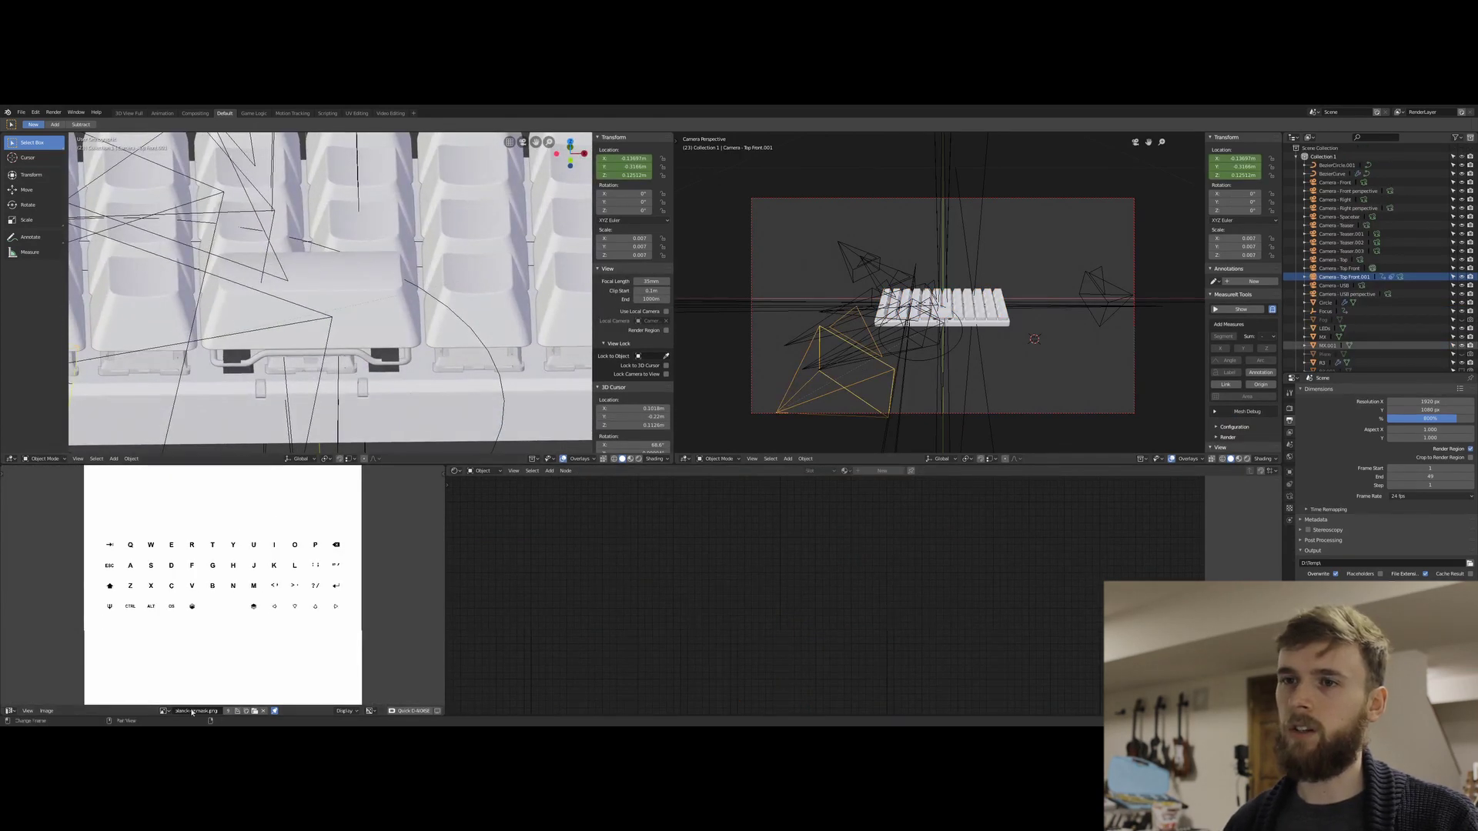
click(165, 710)
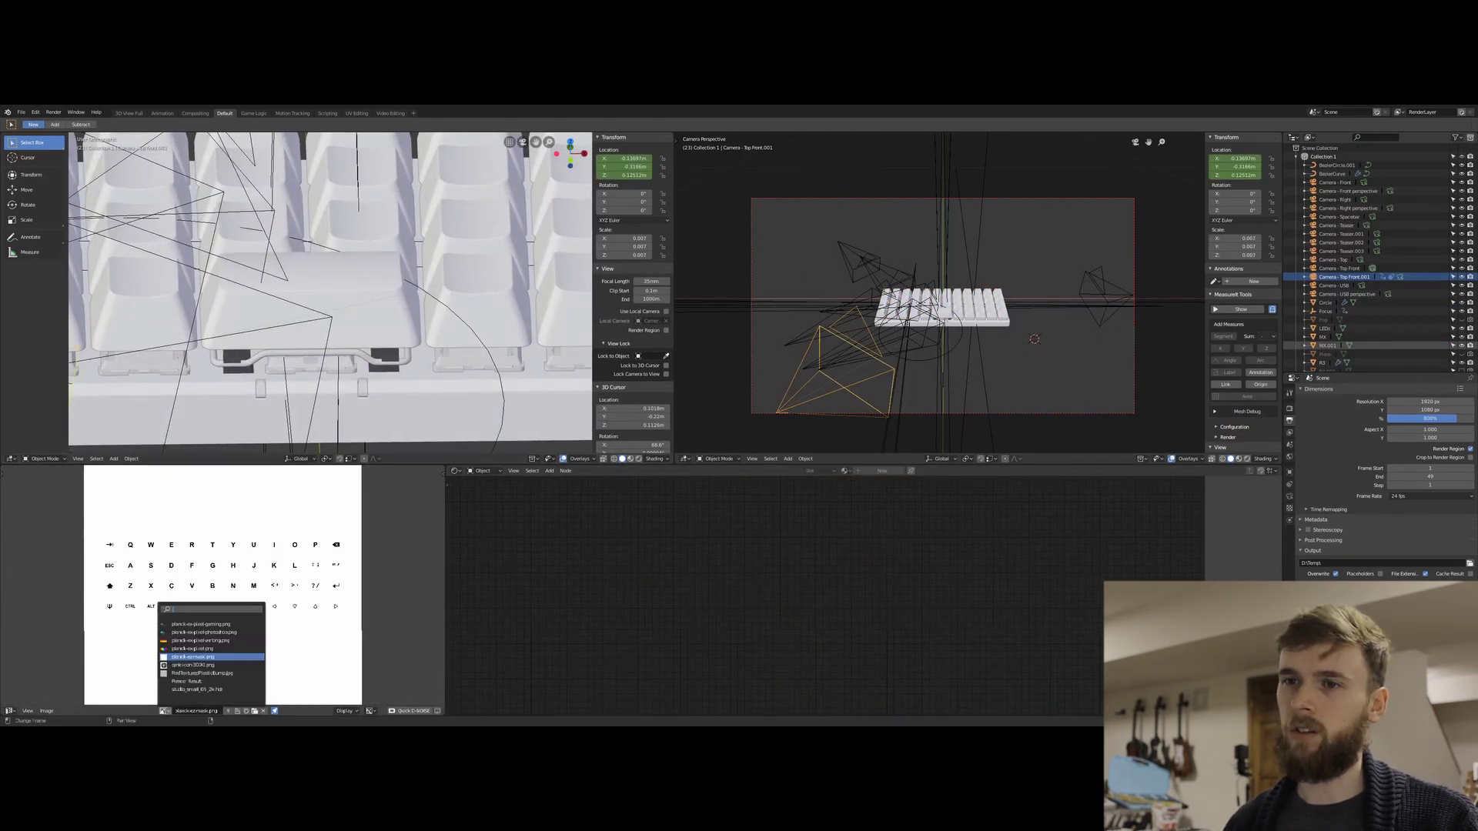
click(191, 649)
scroll(223, 597, down, 2)
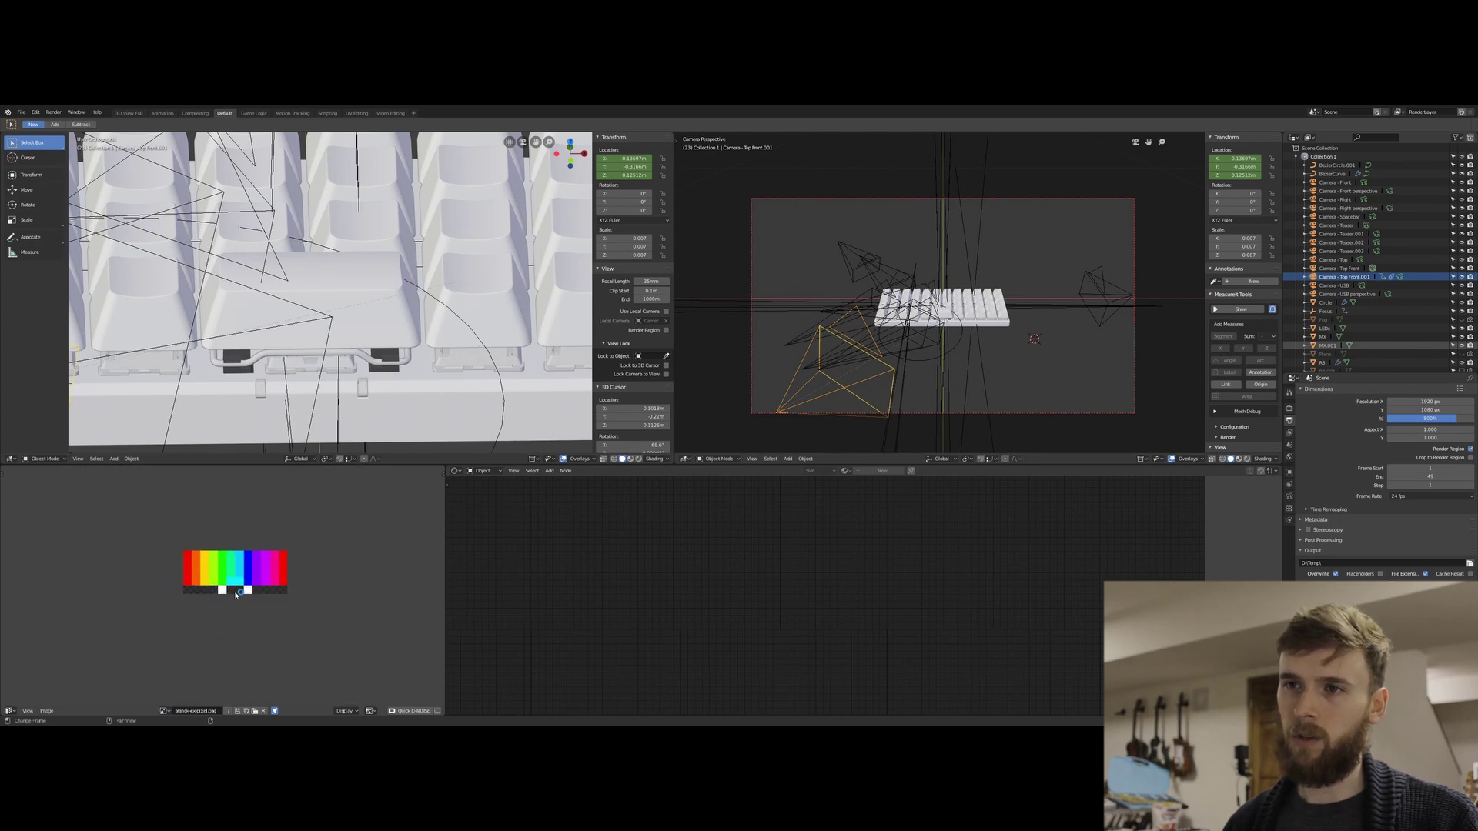
scroll(235, 595, up, 5)
scroll(247, 613, up, 1)
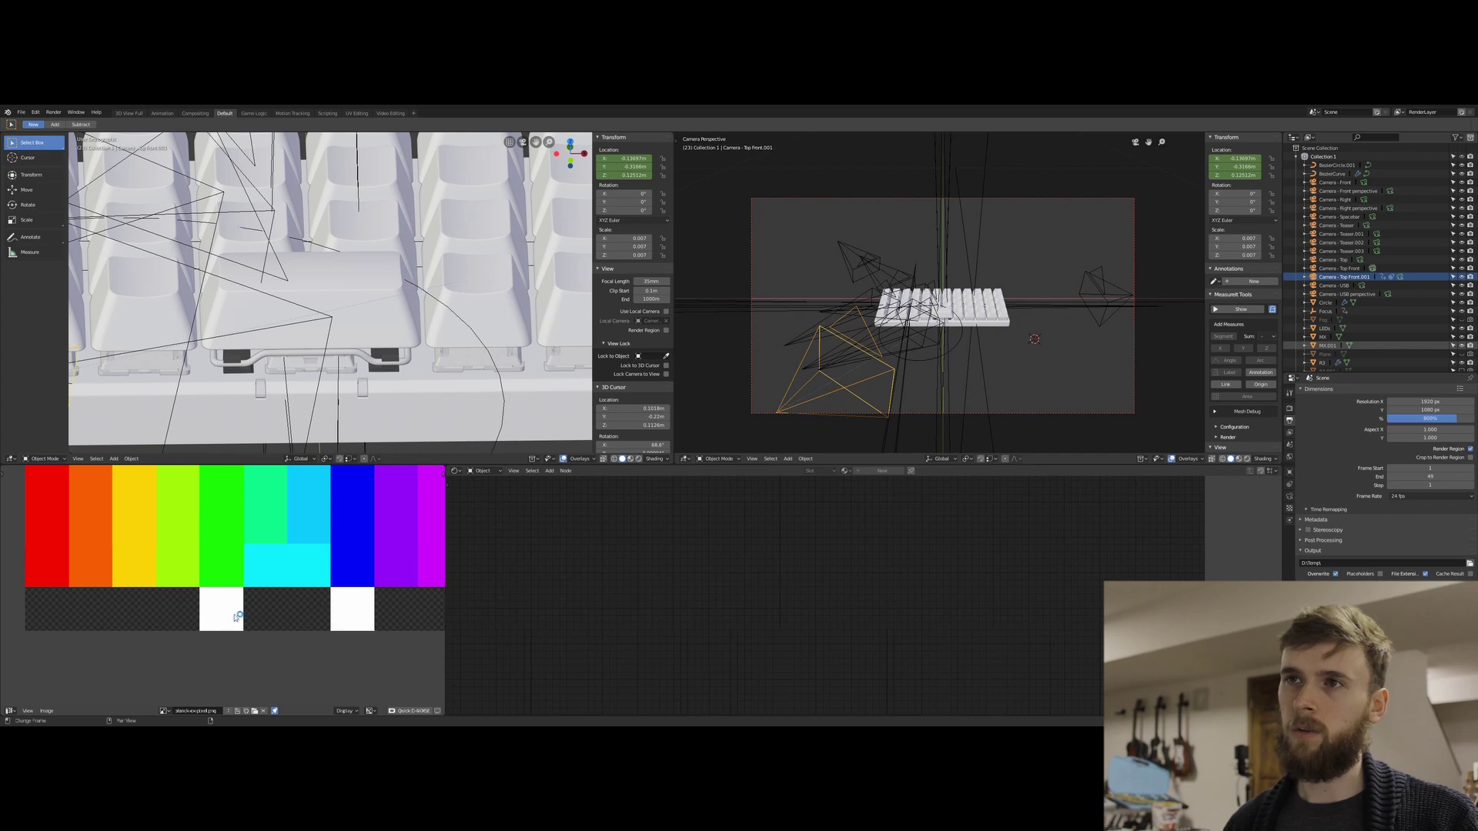
scroll(219, 608, down, 2)
- View the venting, cyan pixel and planck-ezmask.png images, then return to the colour-bar pixel image
click(165, 710)
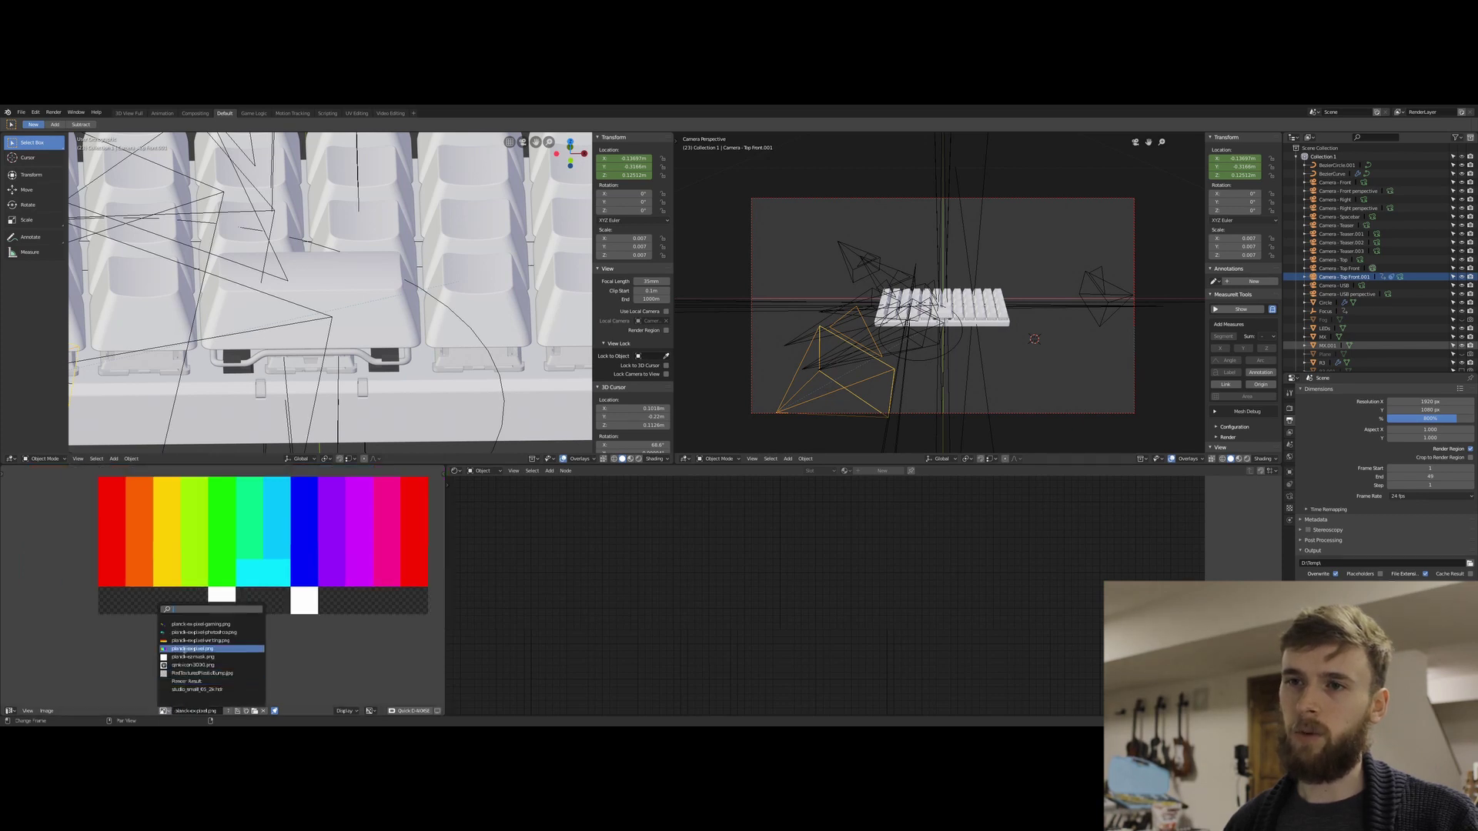
click(189, 644)
click(165, 711)
click(235, 625)
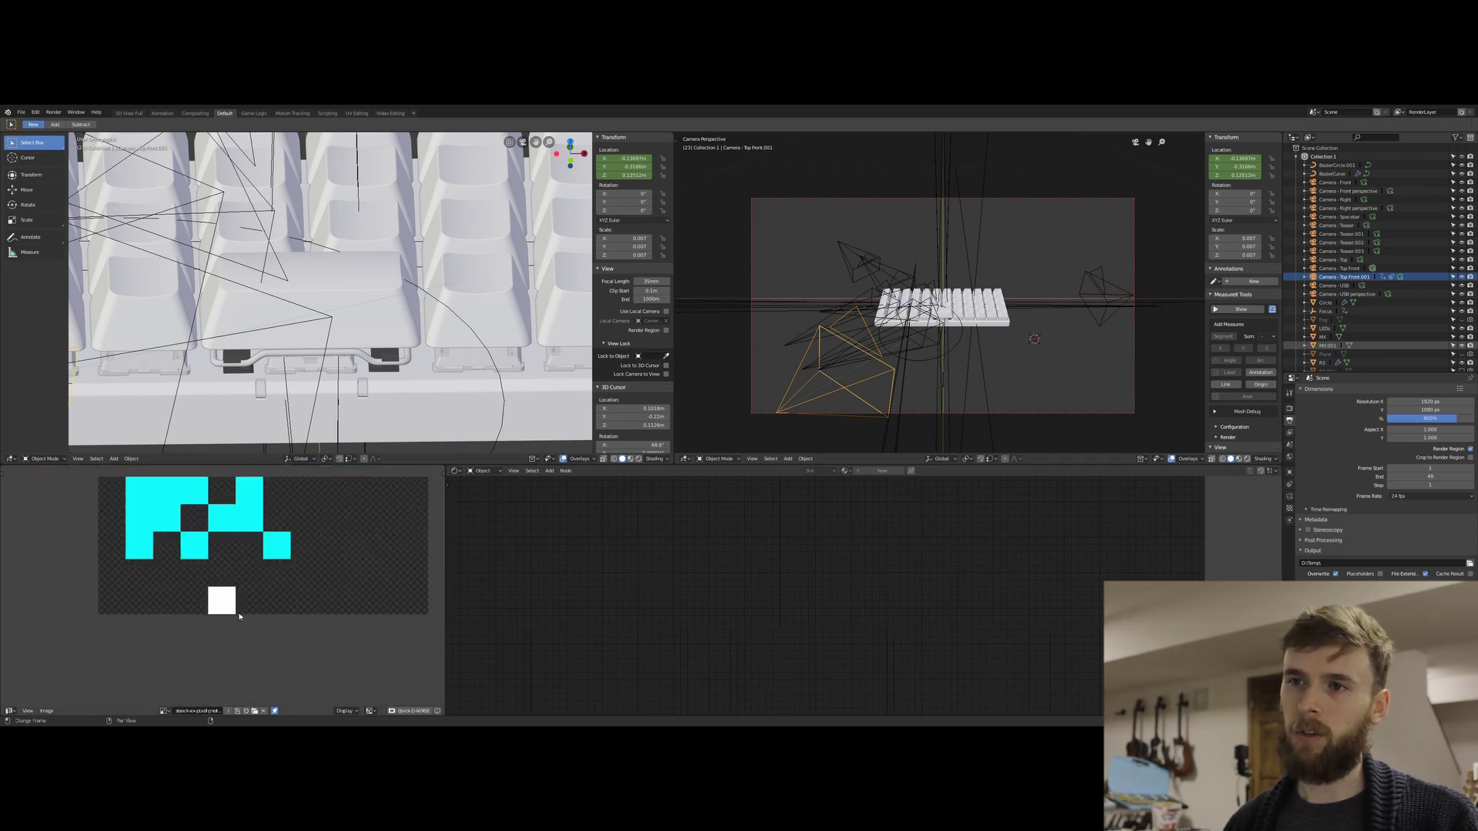
click(165, 710)
click(182, 656)
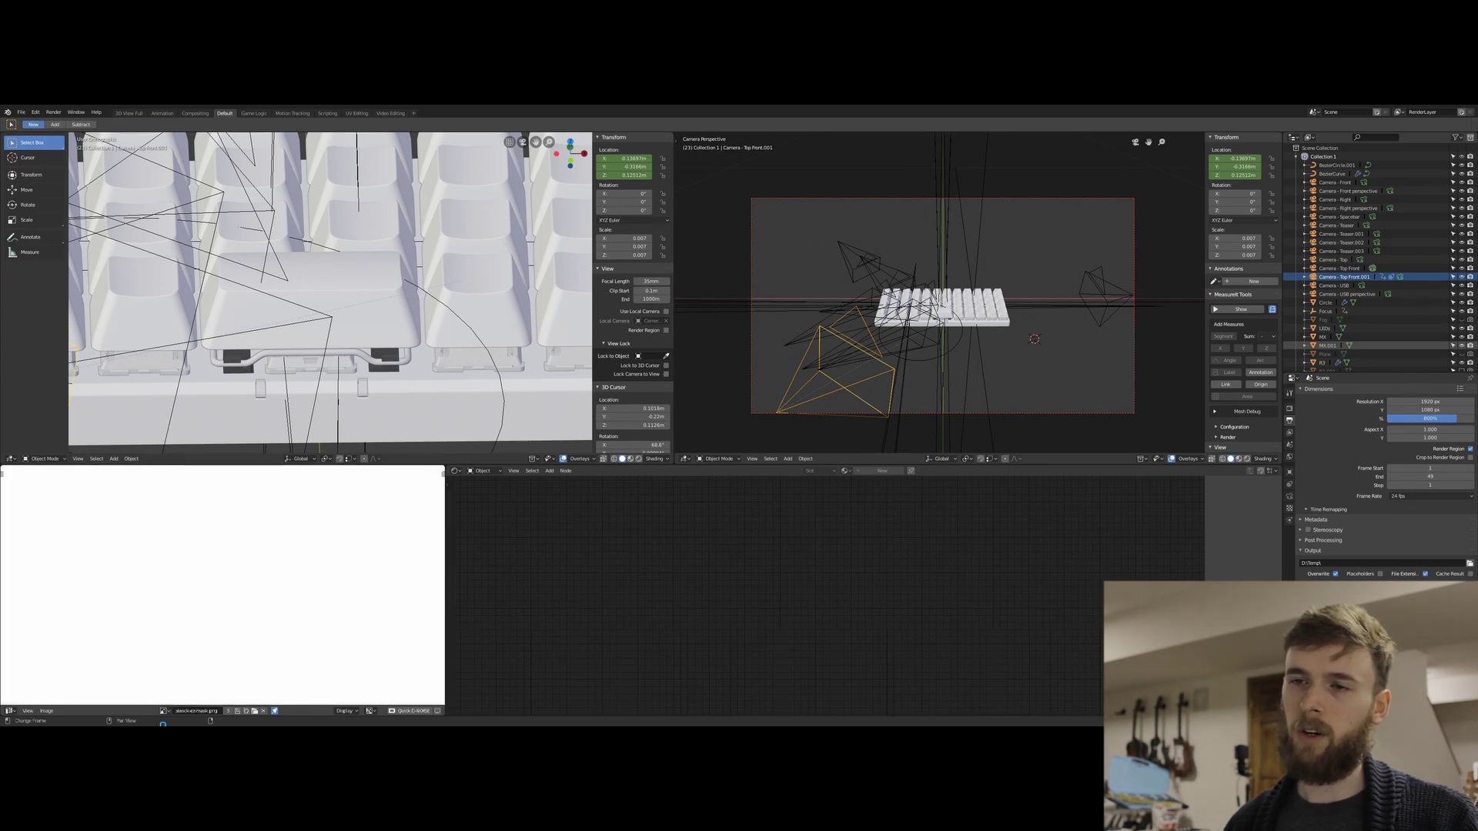
click(165, 711)
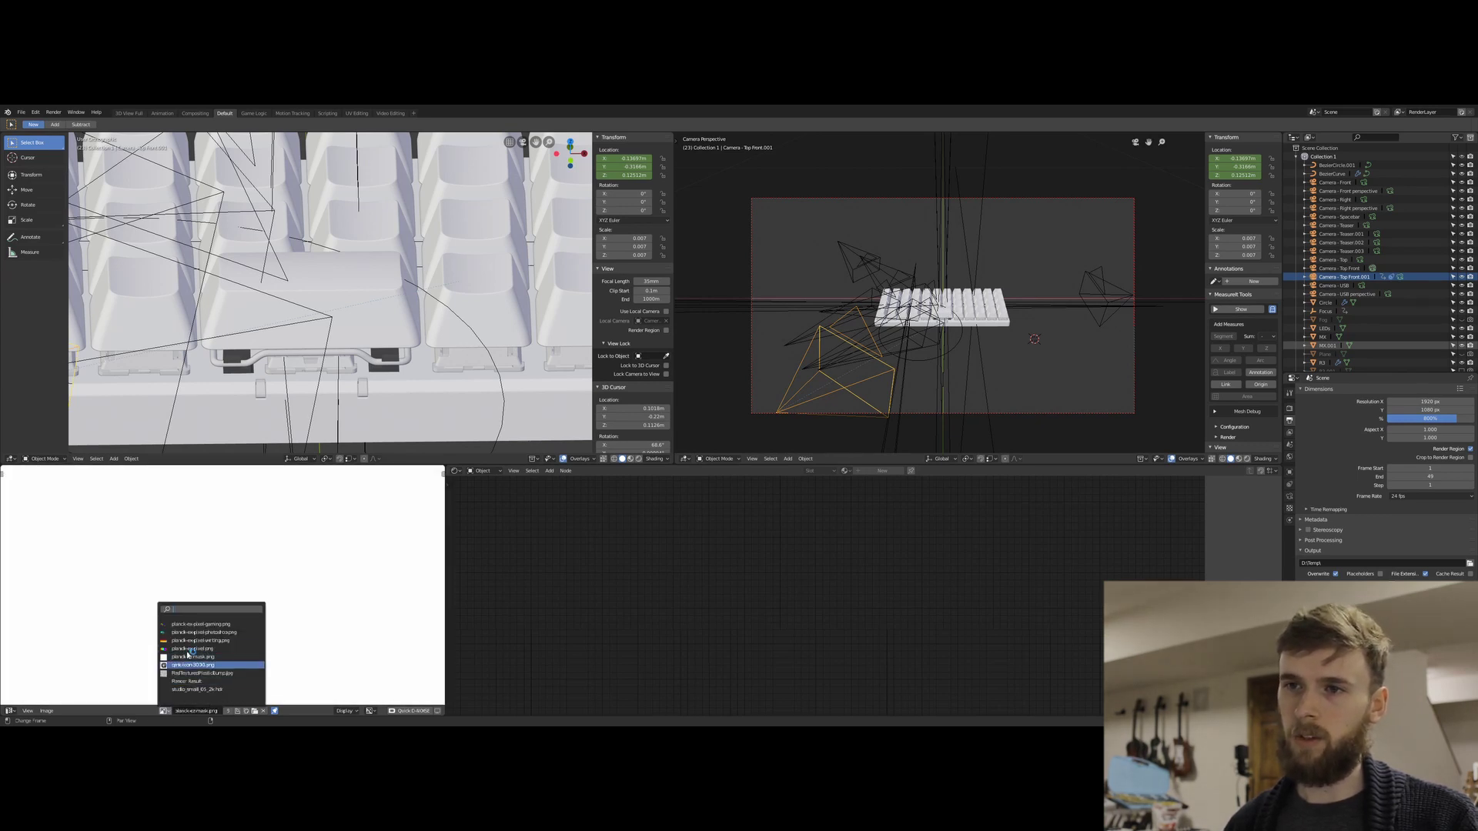
click(188, 651)
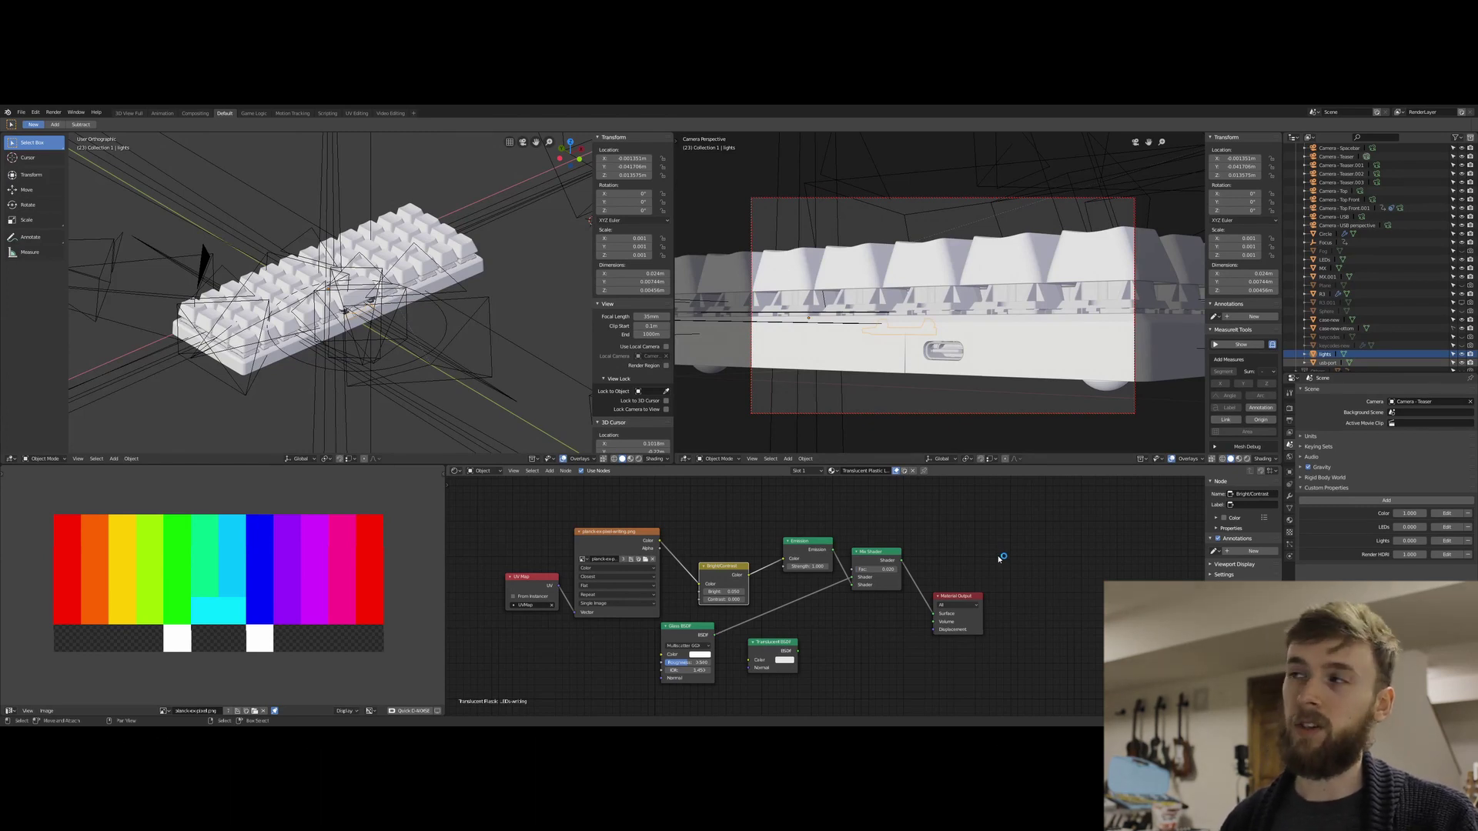
- Select MX and show its translucent plastic material nodes beside the planck-ezmask.png legend mask
shift+scroll(1032, 554, down, 1)
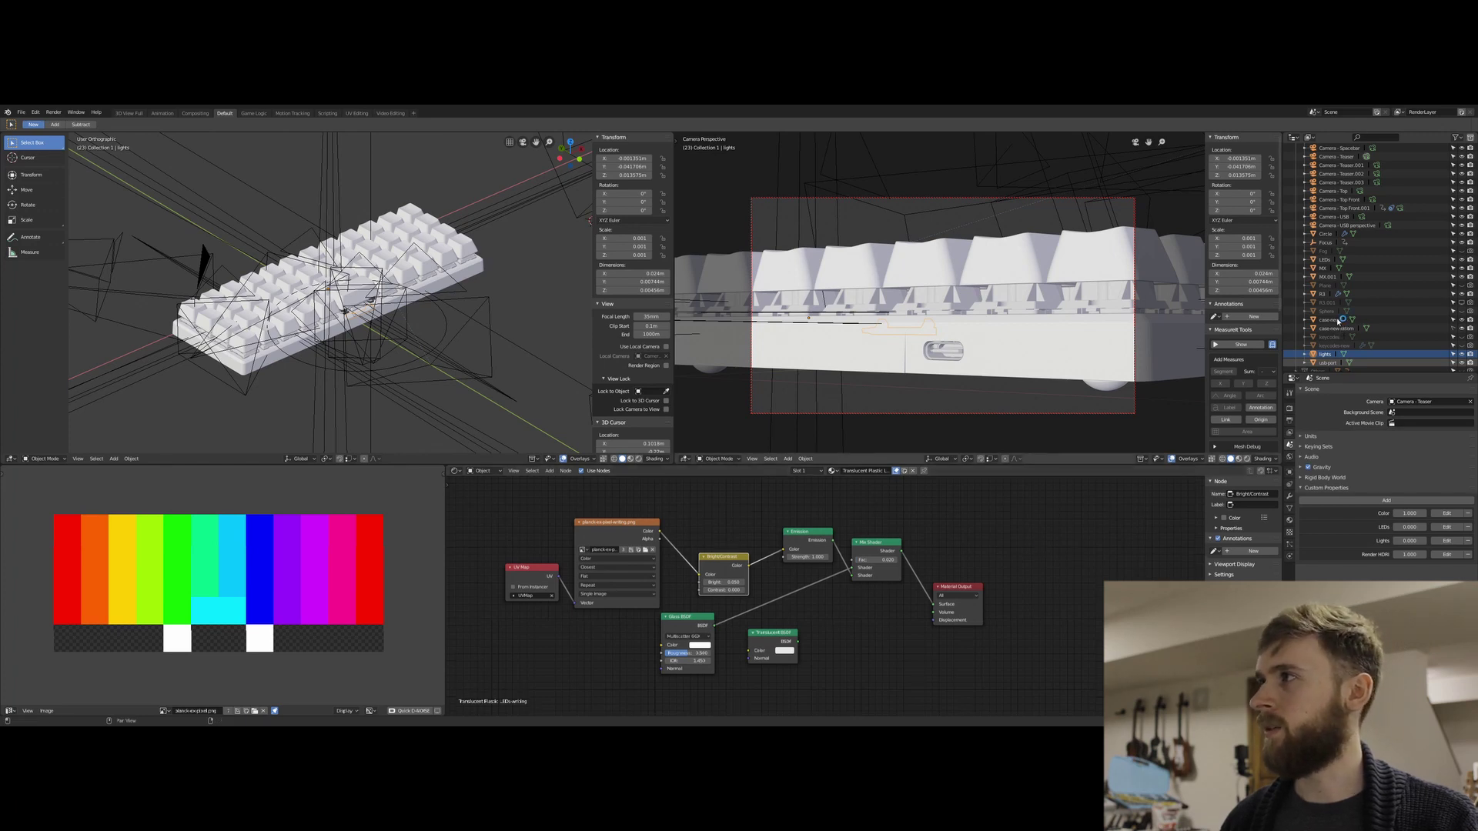
click(1329, 269)
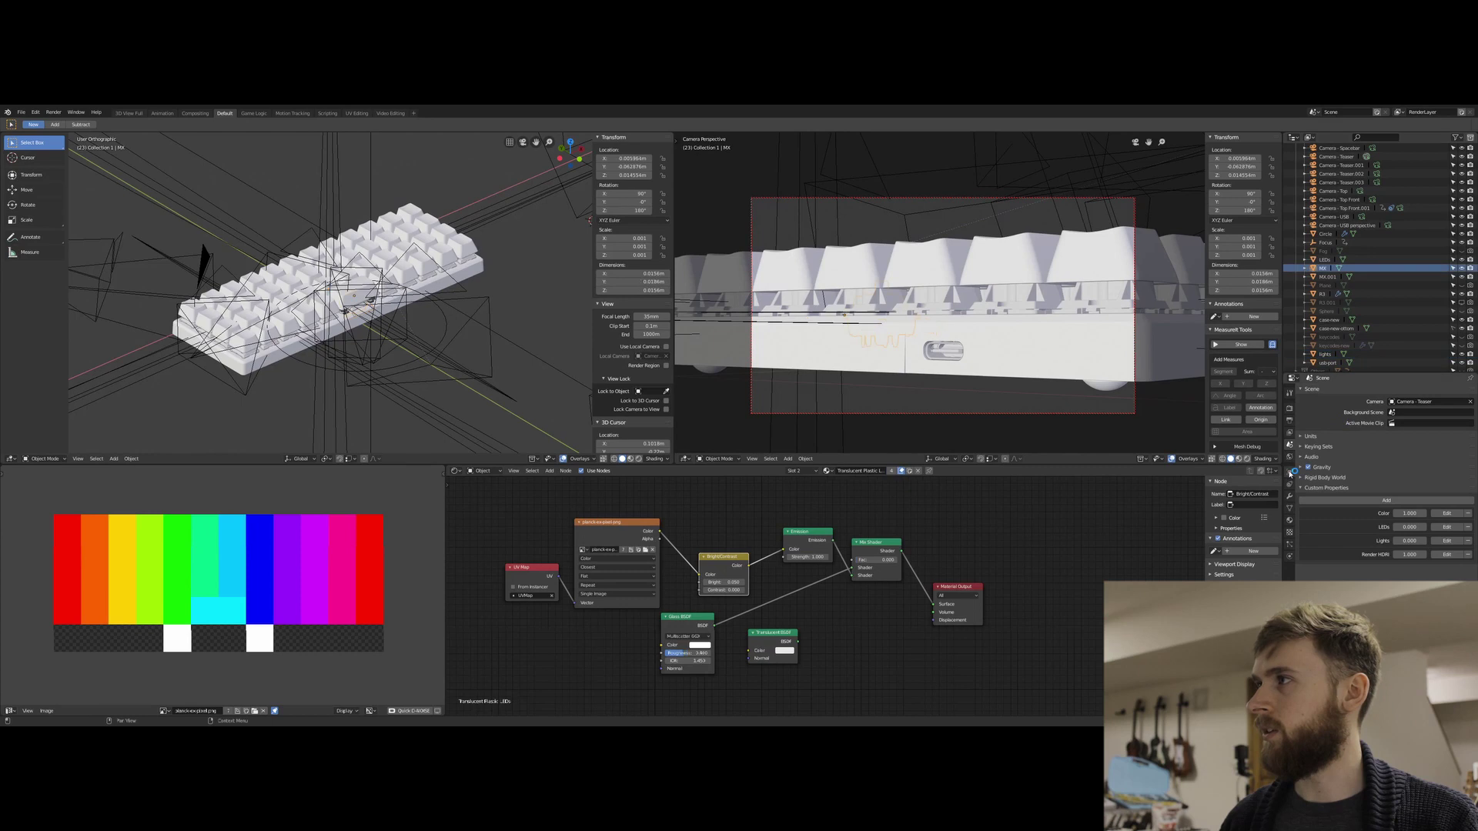
click(1289, 520)
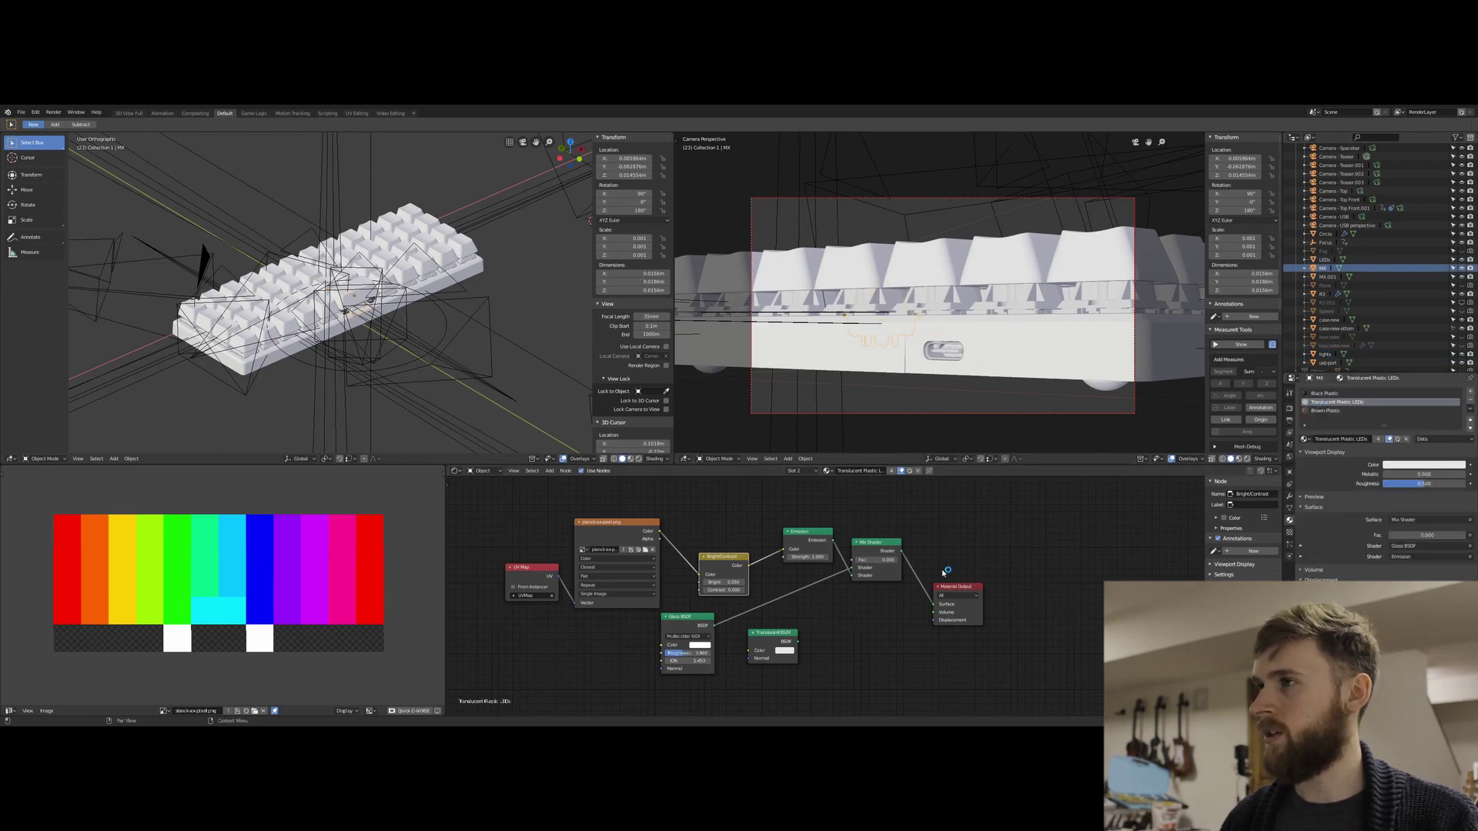
middle_drag(826, 577, 810, 588)
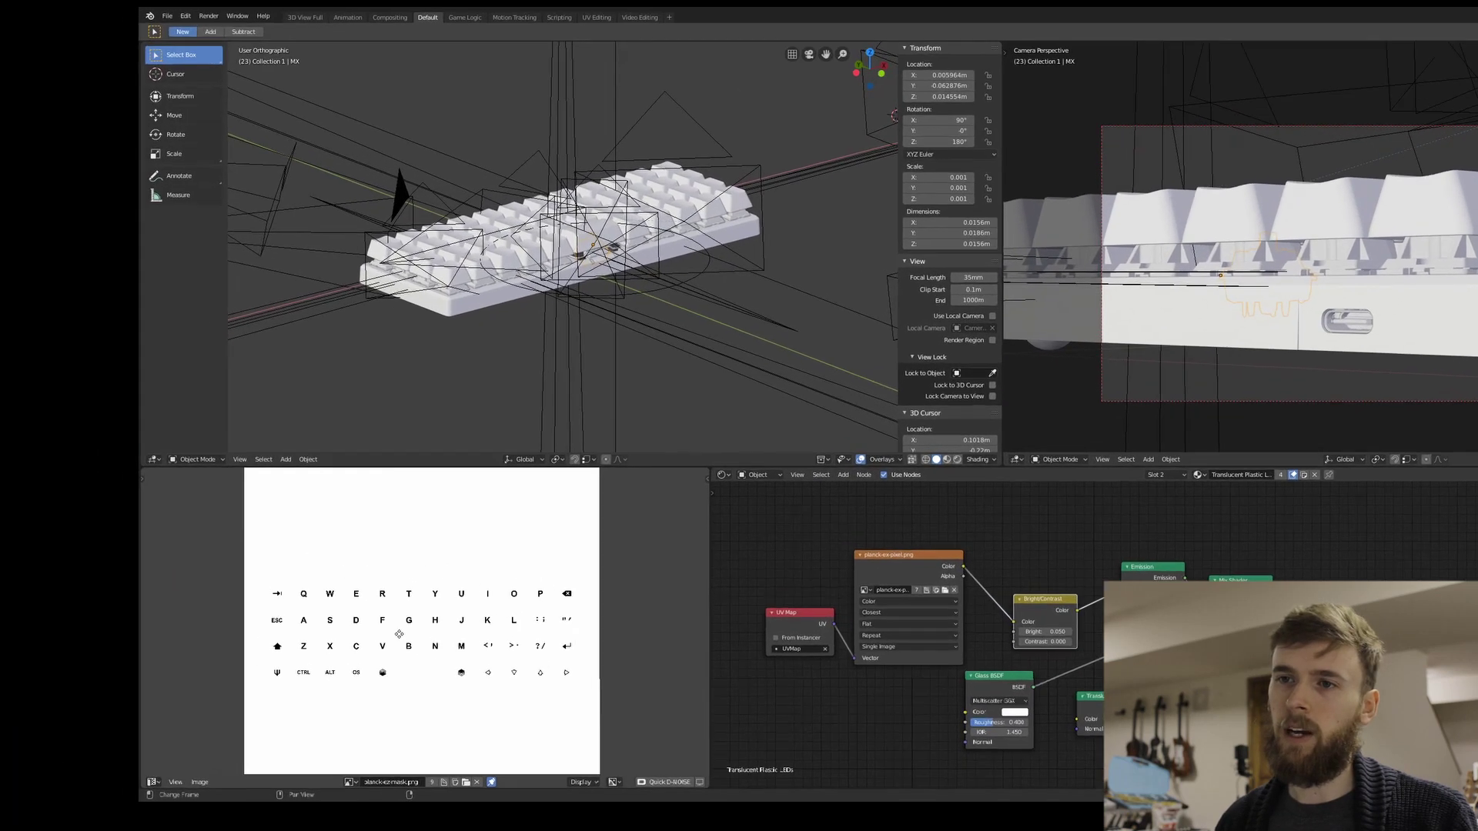
- Orbit the 3D viewport, then snap to a top orthographic view of the keyboard
scroll(555, 650, up, 1)
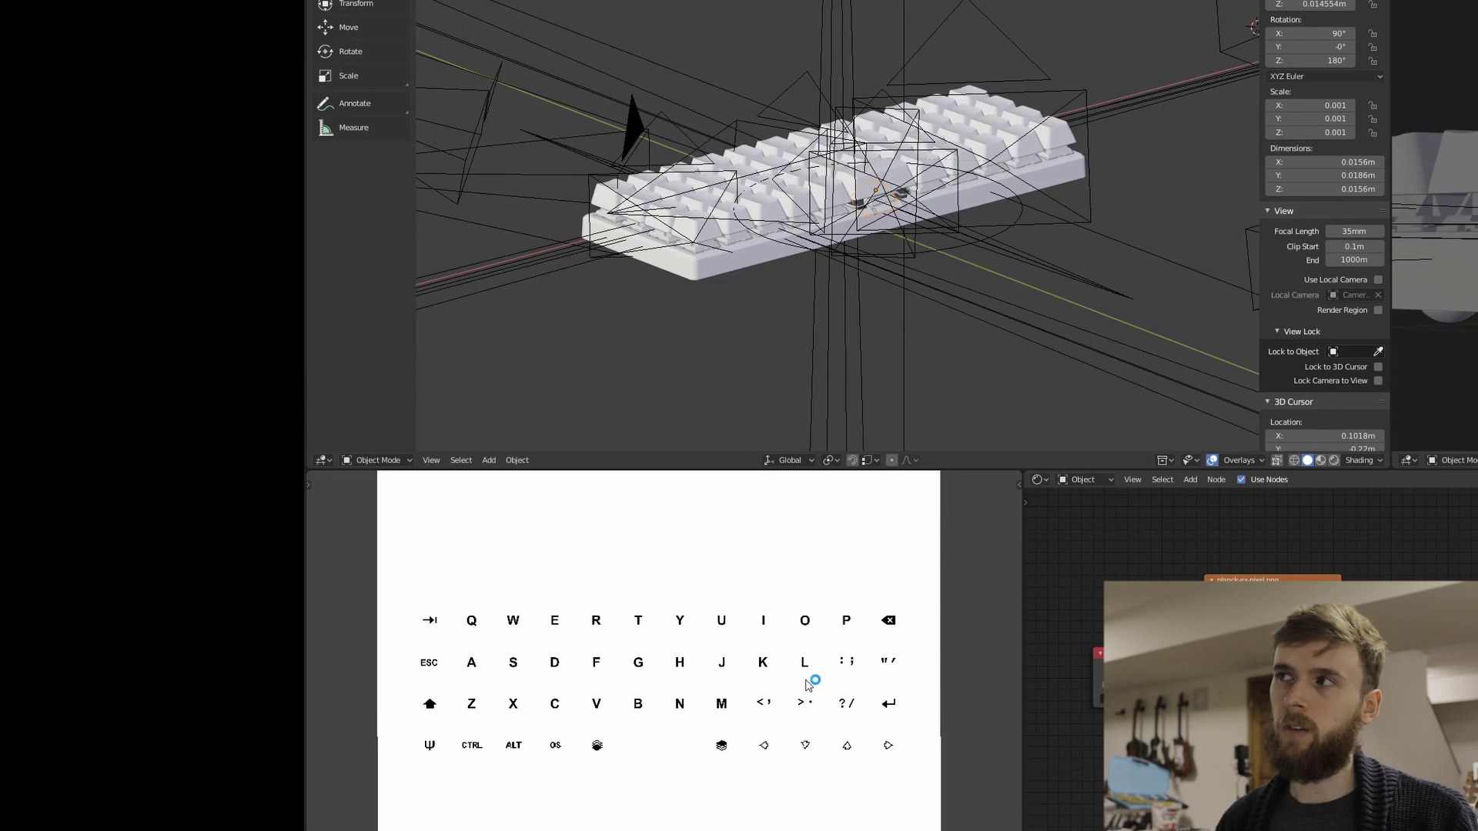
scroll(809, 683, down, 1)
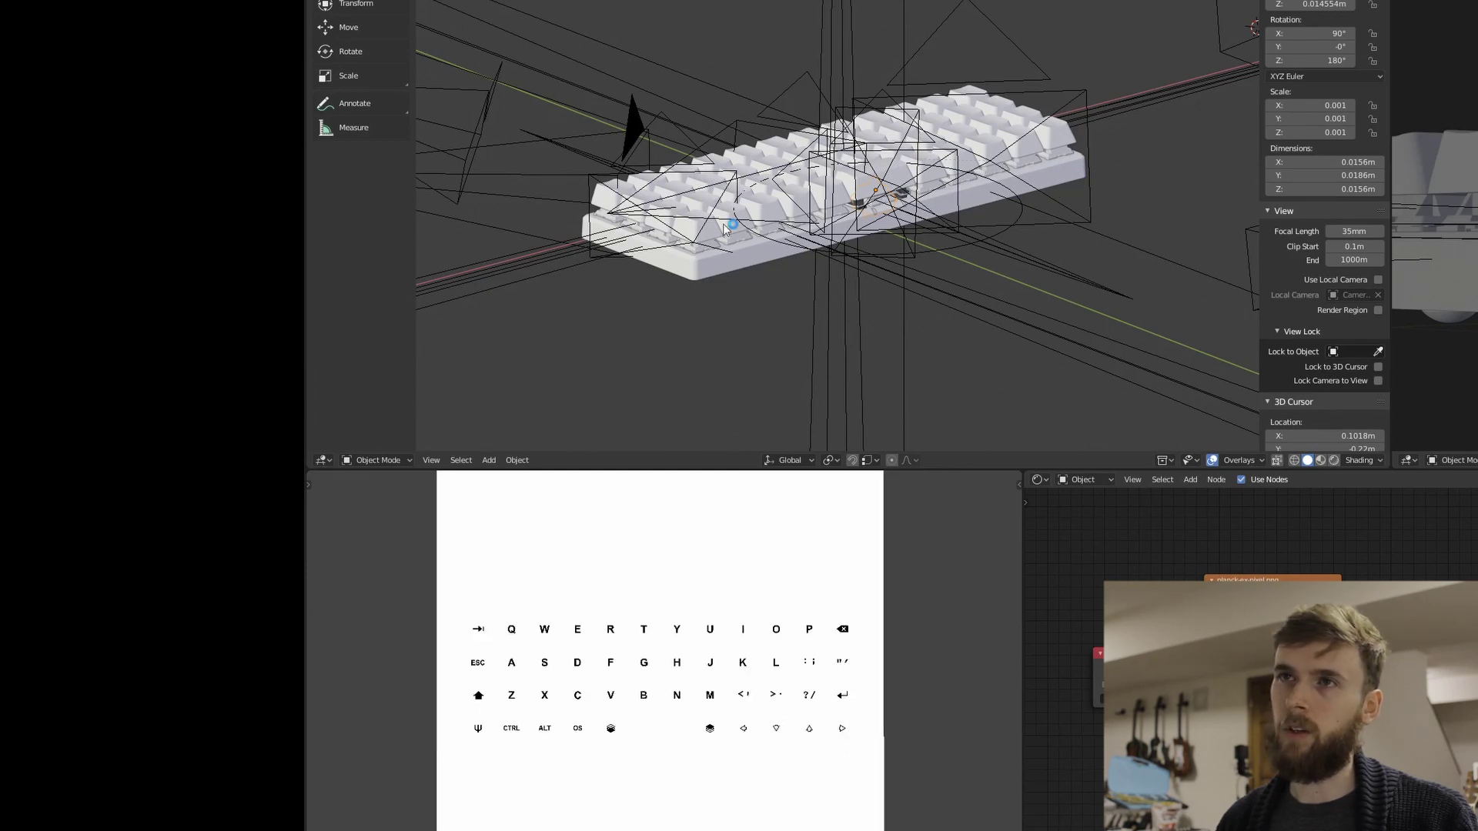
middle_drag(981, 276, 1032, 331)
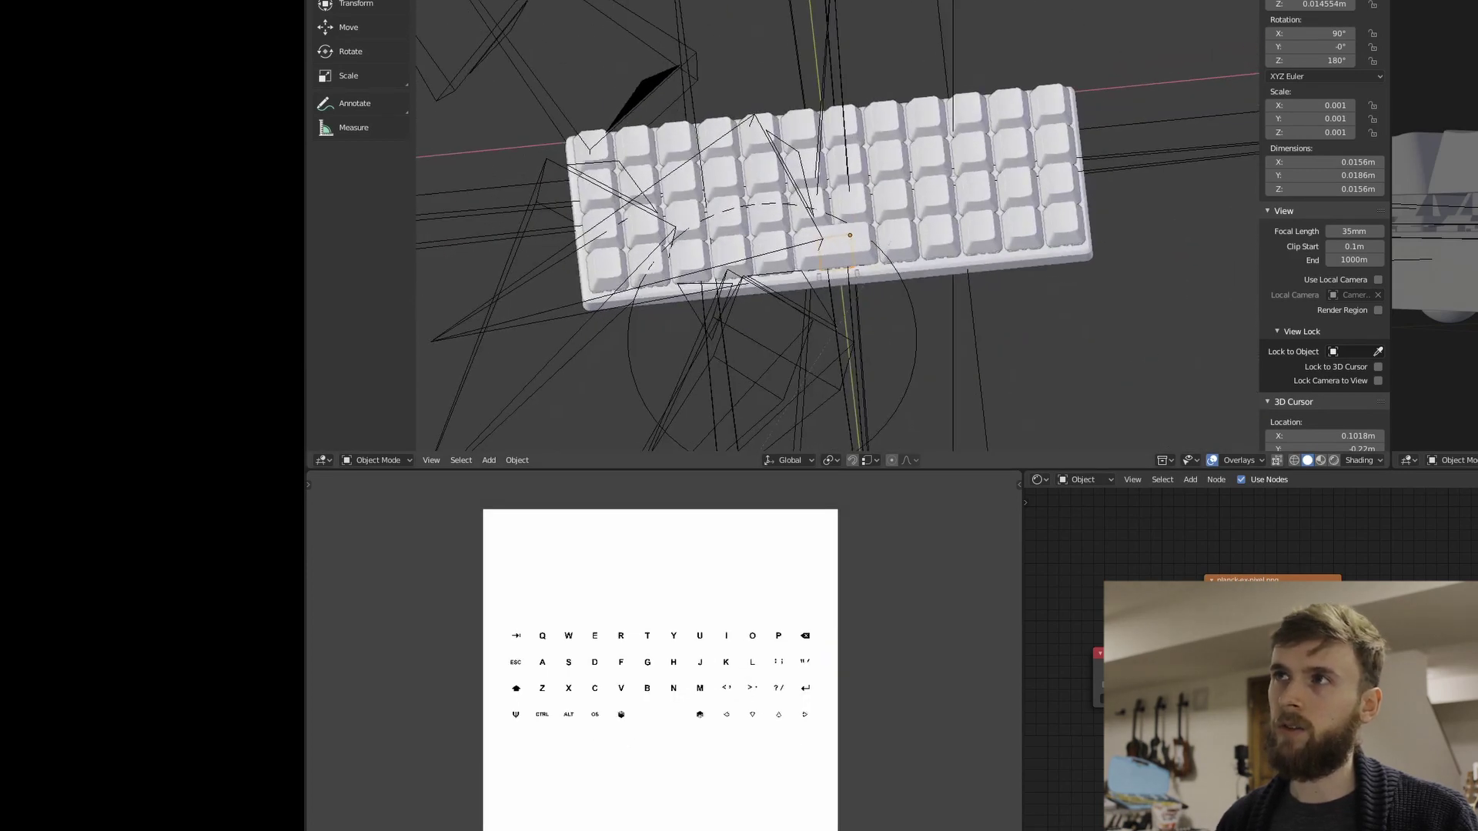
click(1246, 7)
scroll(844, 214, up, 2)
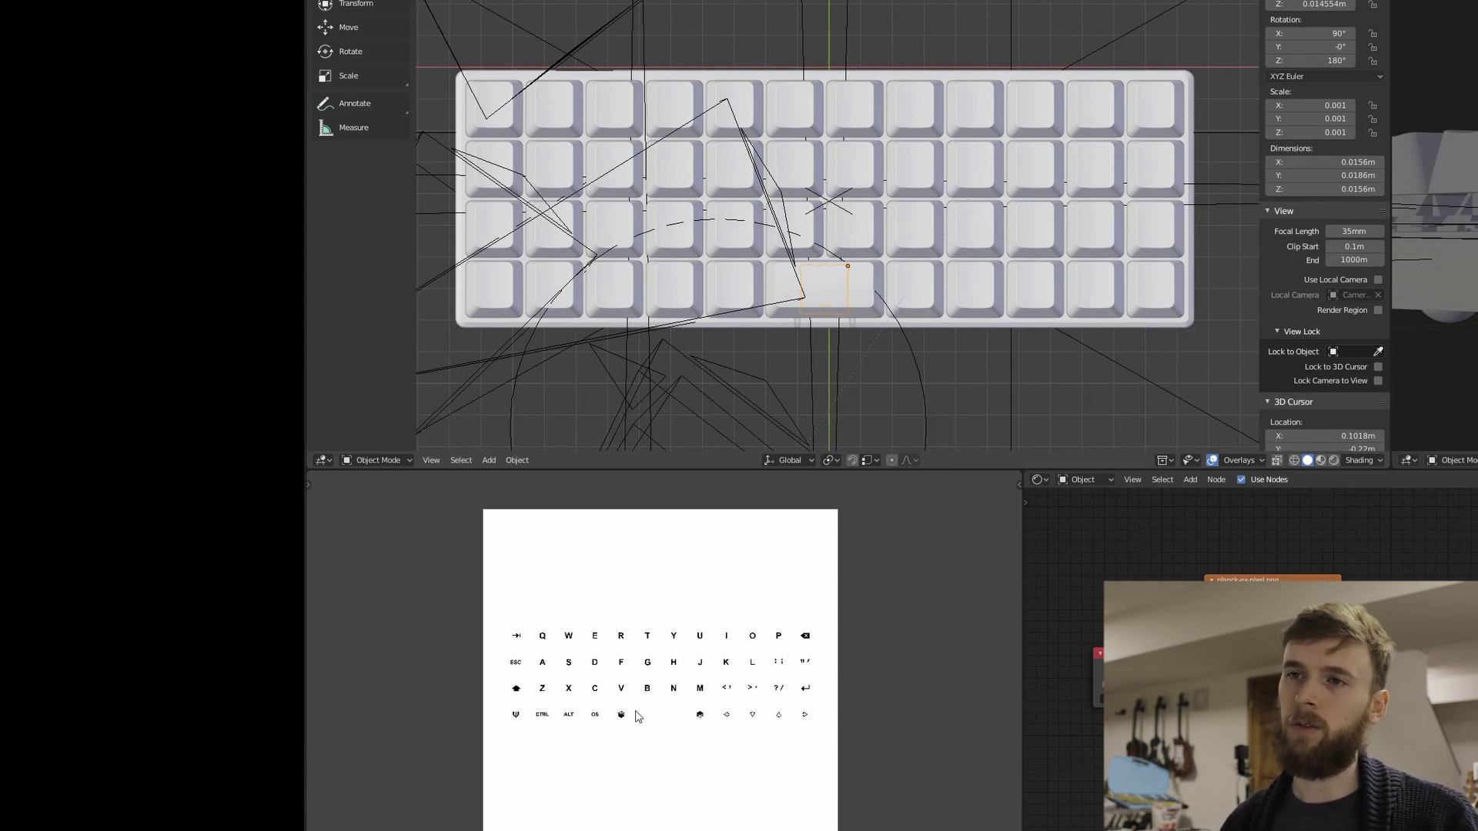
- Zoom and pan the Image Editor to examine the legend mask's key symbols closely
middle_drag(643, 669, 676, 659)
scroll(677, 660, up, 2)
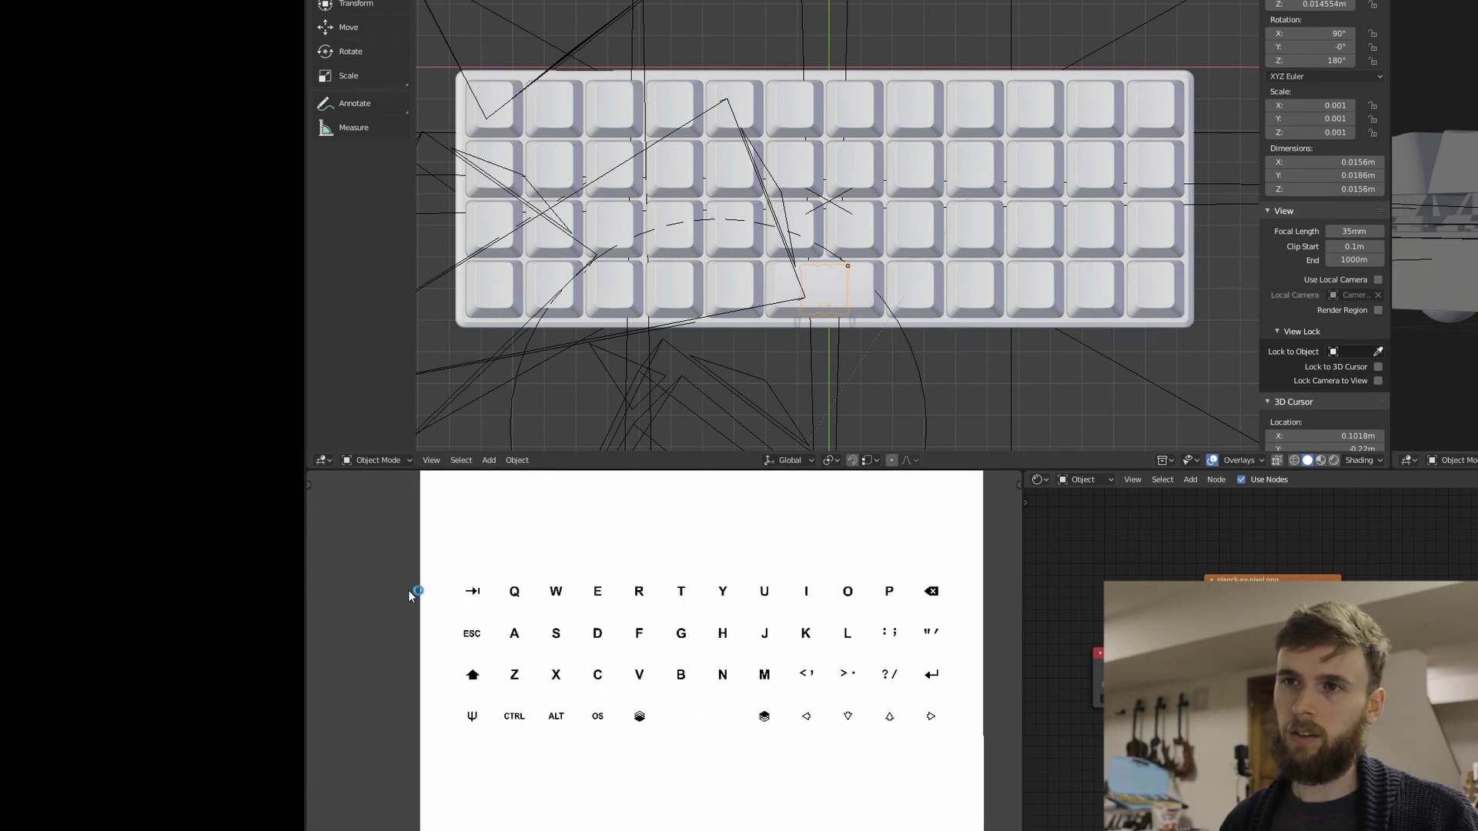
middle_drag(893, 637, 617, 610)
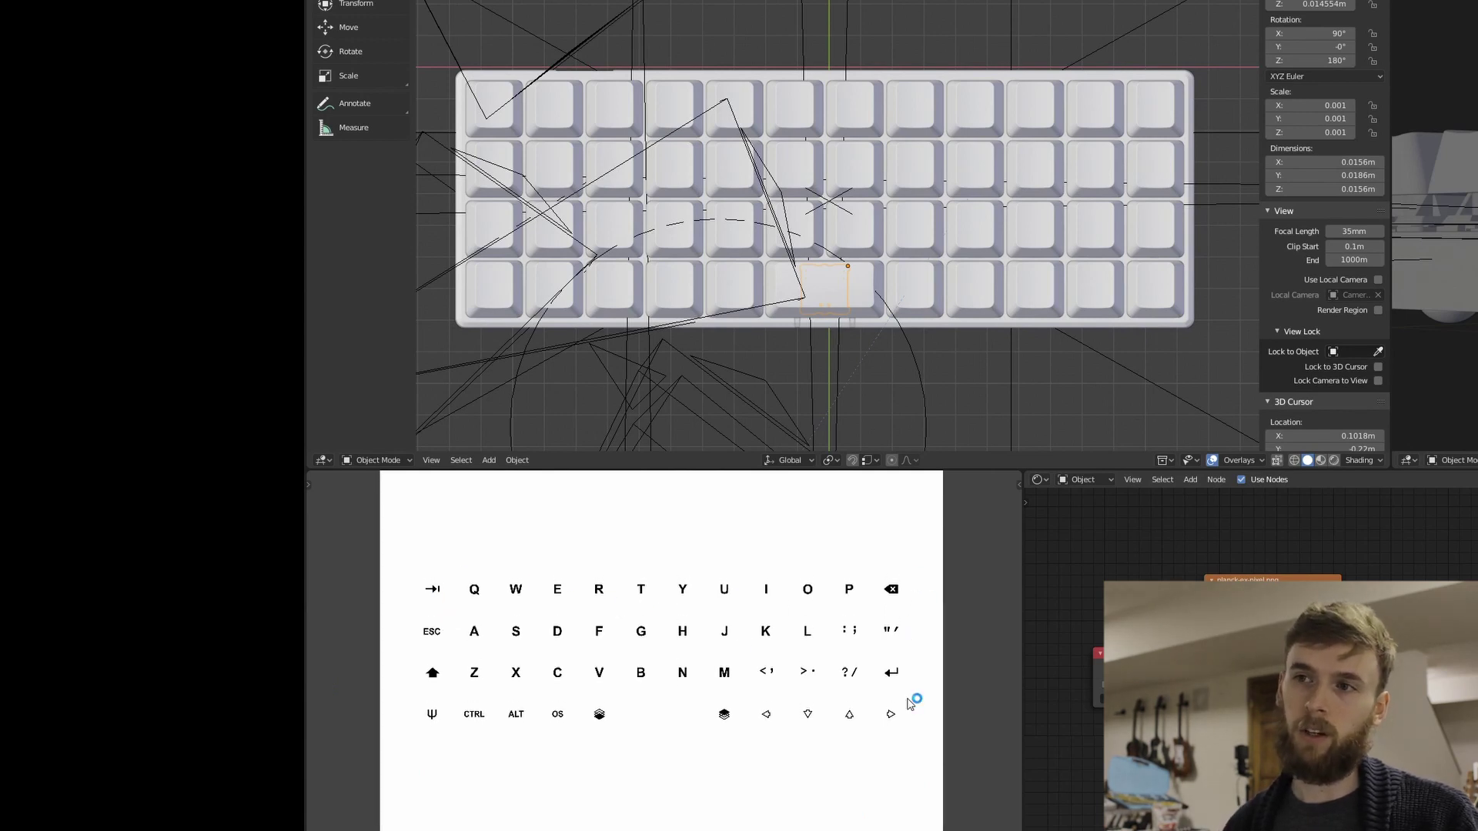
scroll(661, 677, up, 3)
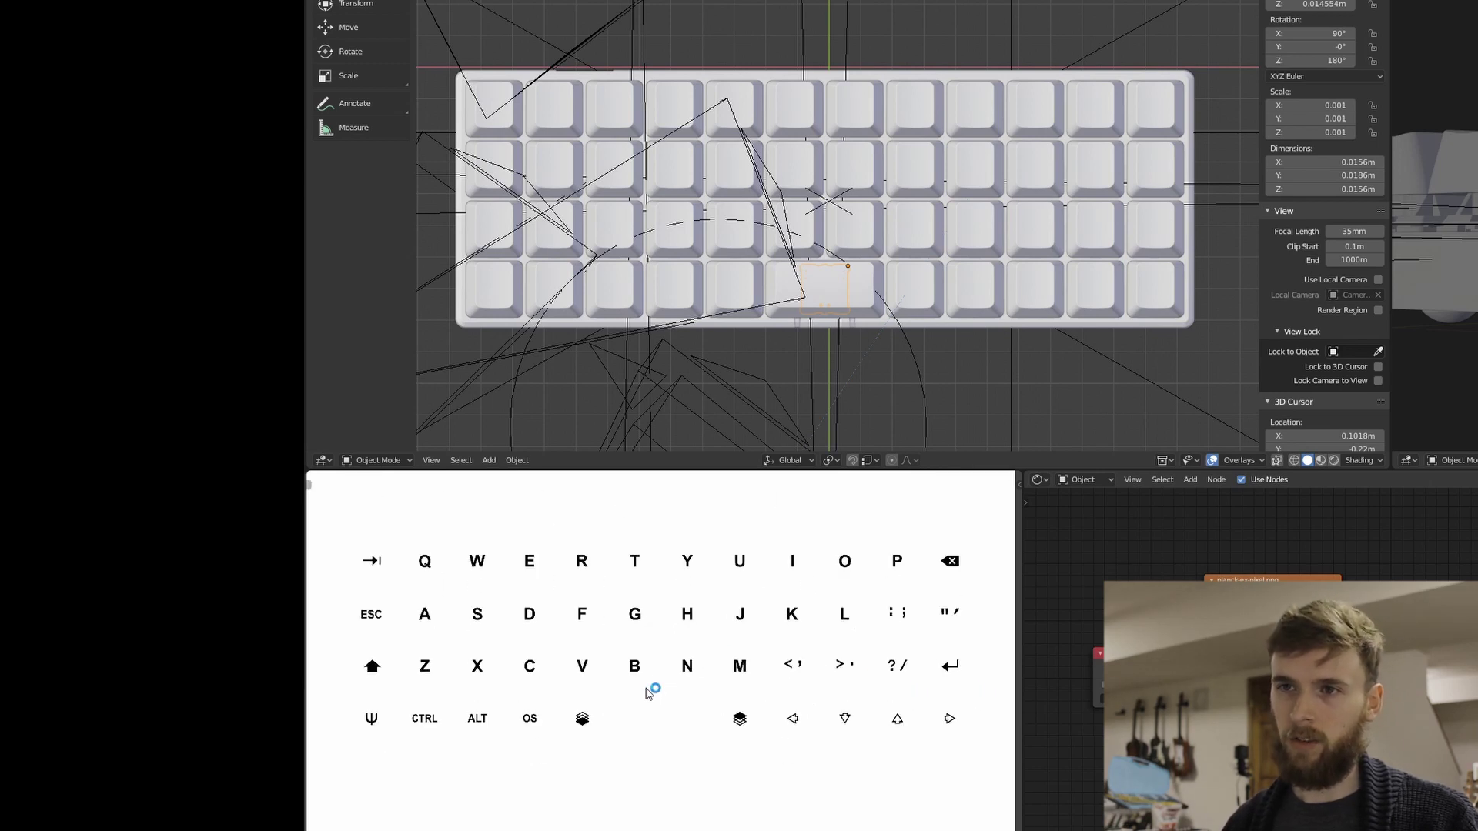
scroll(860, 683, right, 5)
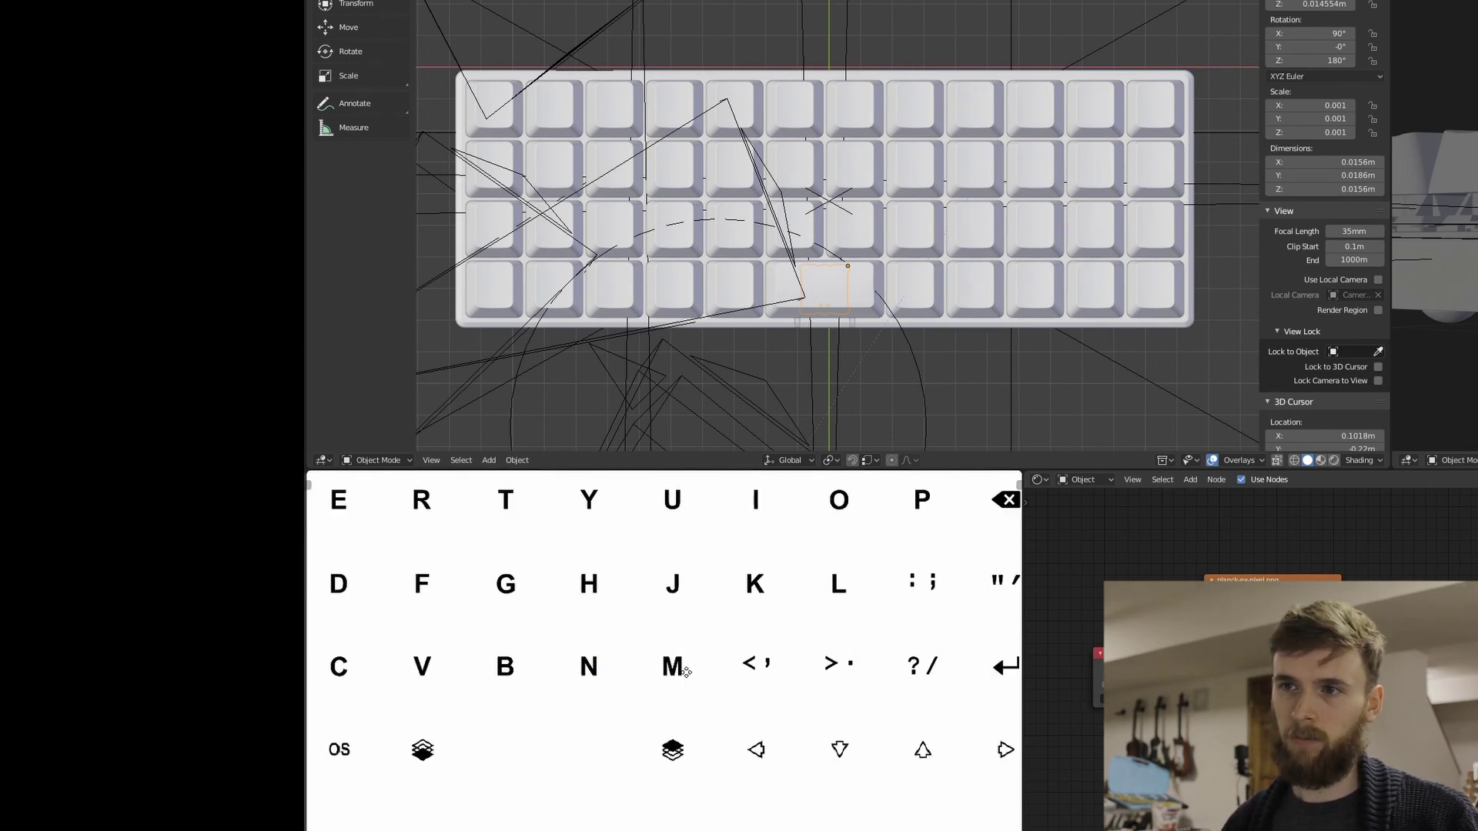
scroll(805, 728, up, 3)
scroll(797, 735, down, 2)
scroll(759, 678, up, 4)
scroll(766, 690, down, 3)
scroll(680, 709, up, 1)
scroll(629, 666, down, 3)
middle_drag(631, 666, 753, 688)
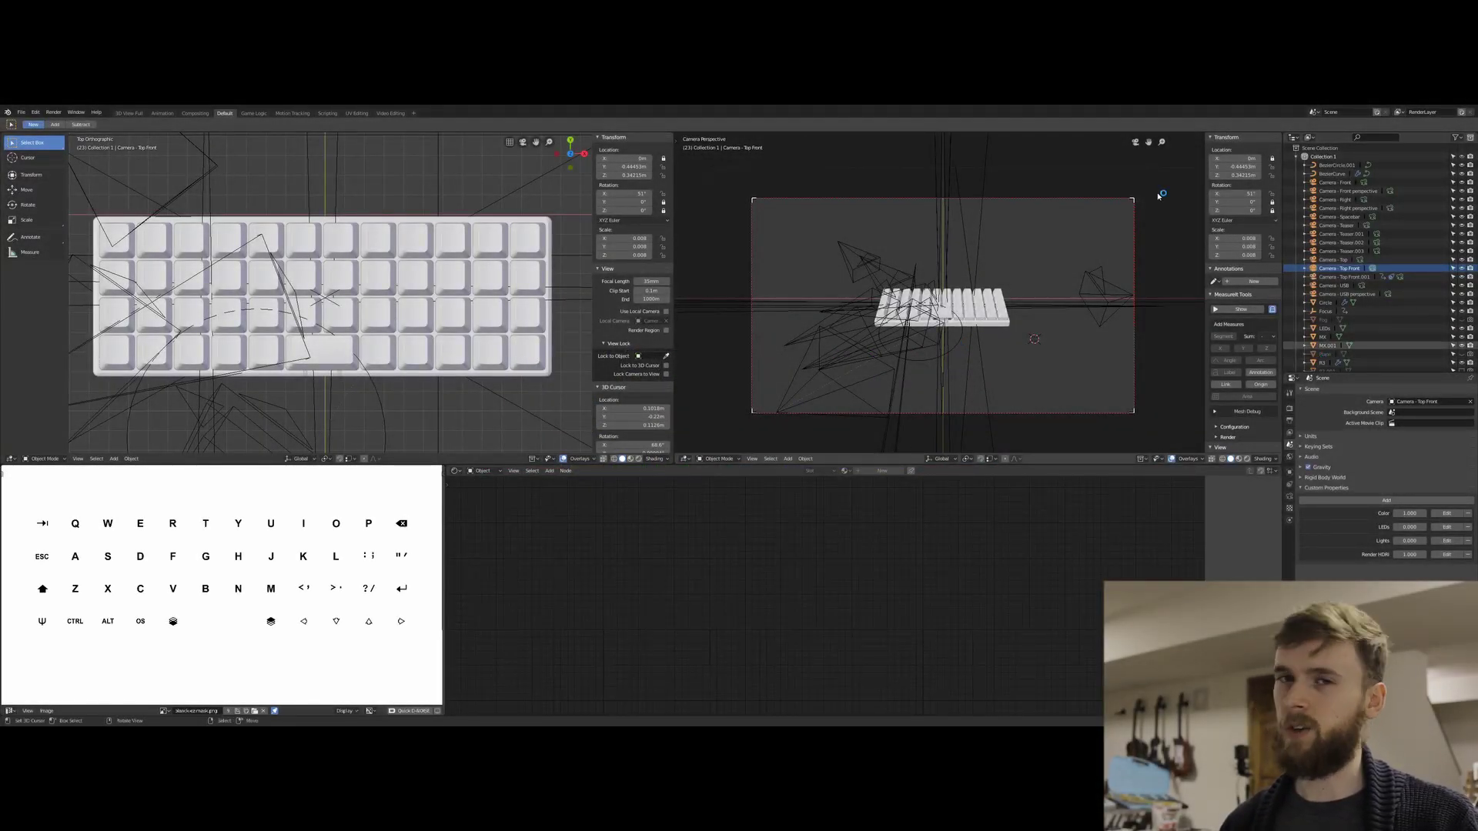
- Draw a Ctrl+B render border around the keyboard in the Spectator camera view
scroll(1332, 288, down, 15)
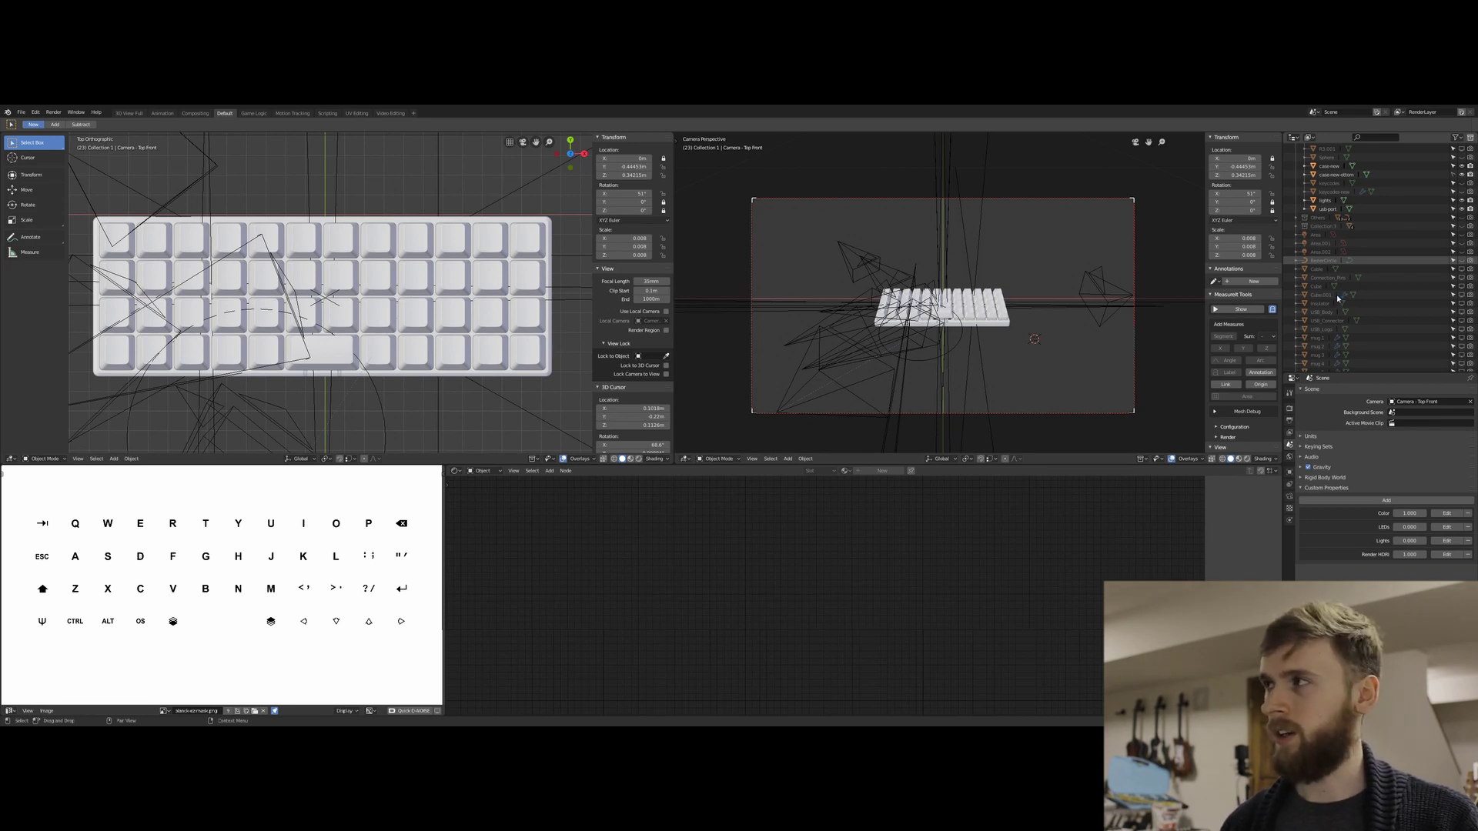
scroll(1336, 294, down, 1)
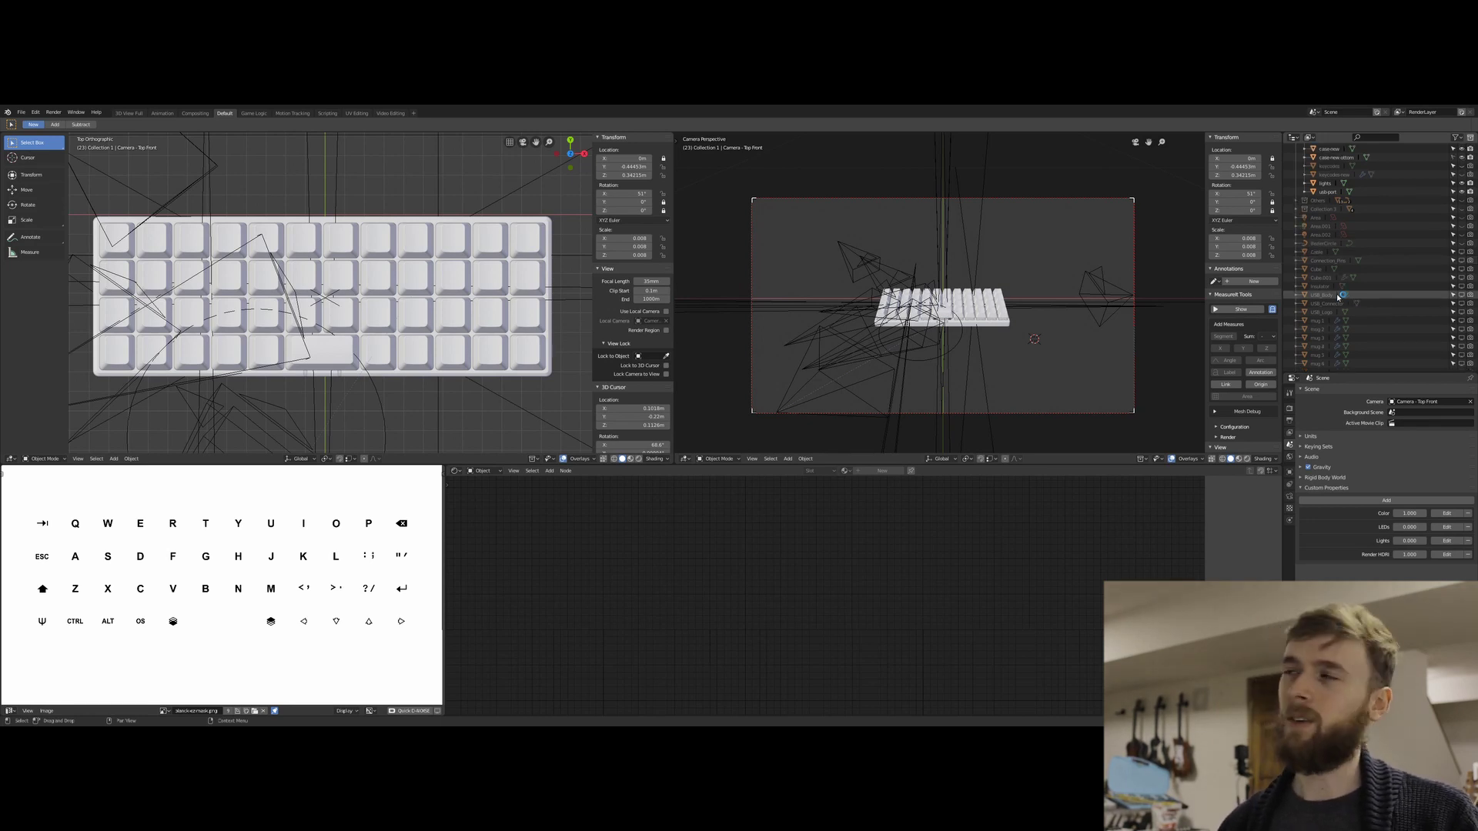
scroll(1336, 293, up, 1)
scroll(1341, 295, up, 2)
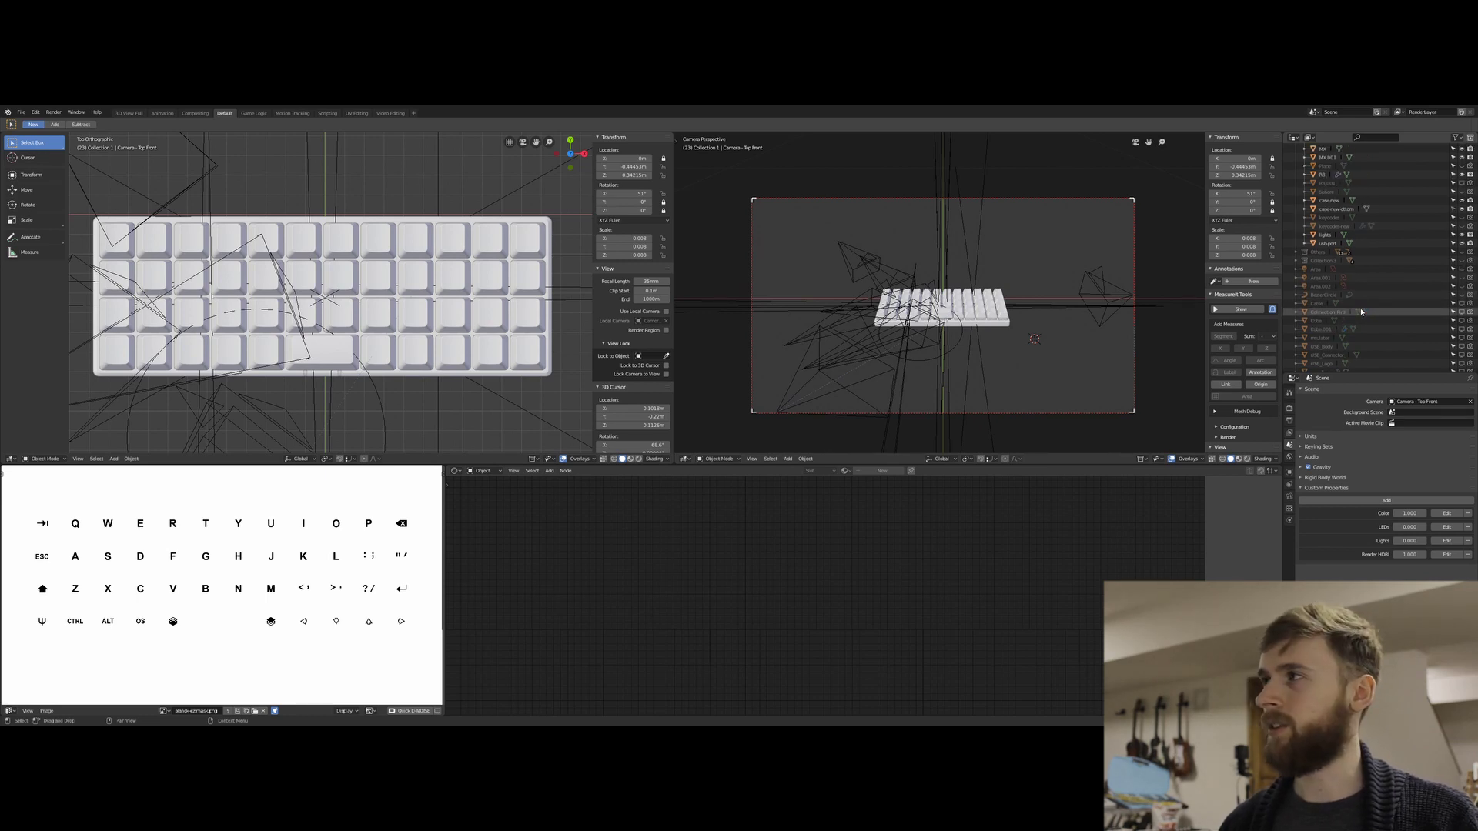
scroll(1361, 311, up, 3)
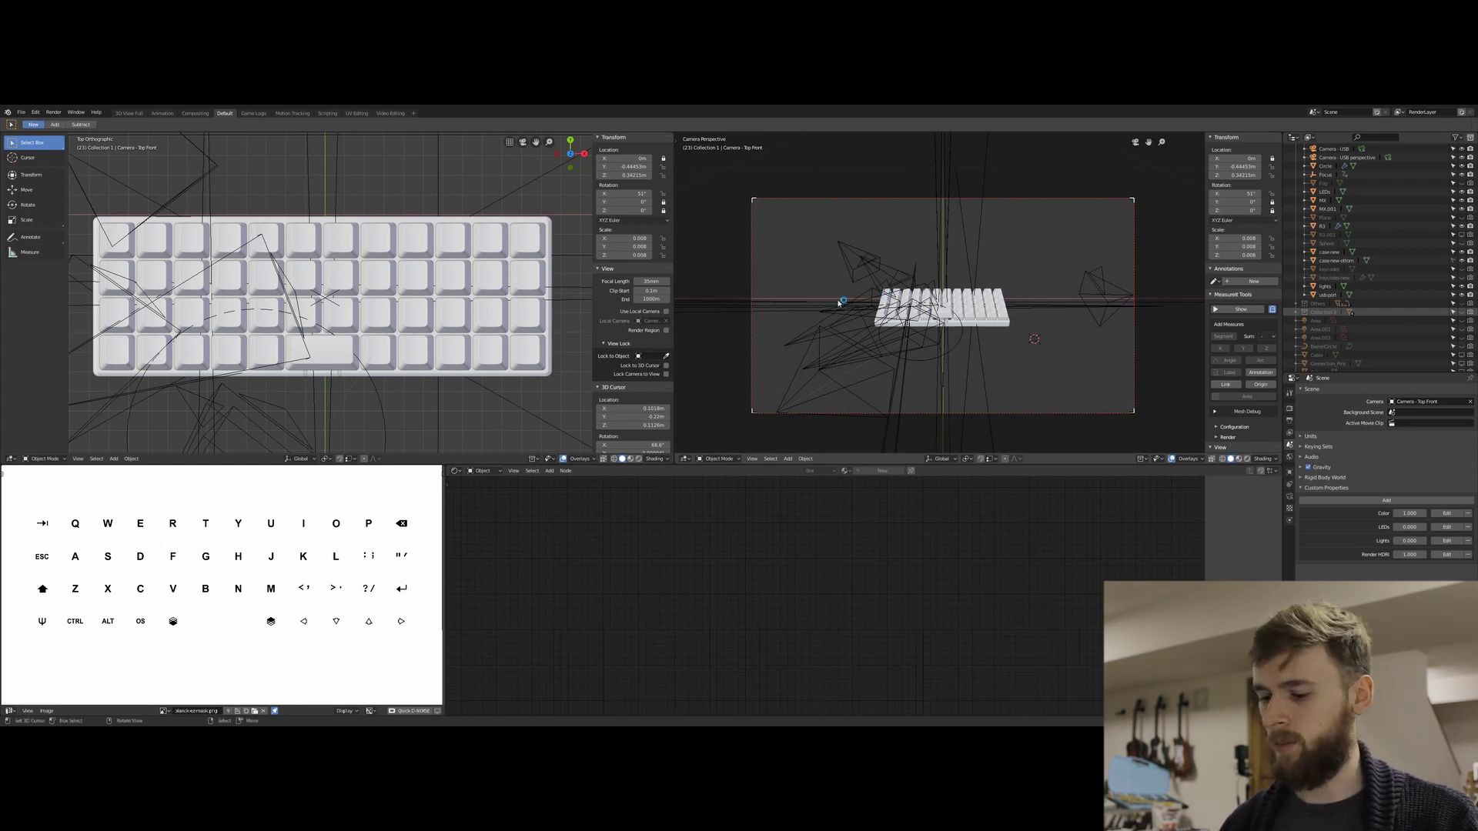
key(ctrl+b)
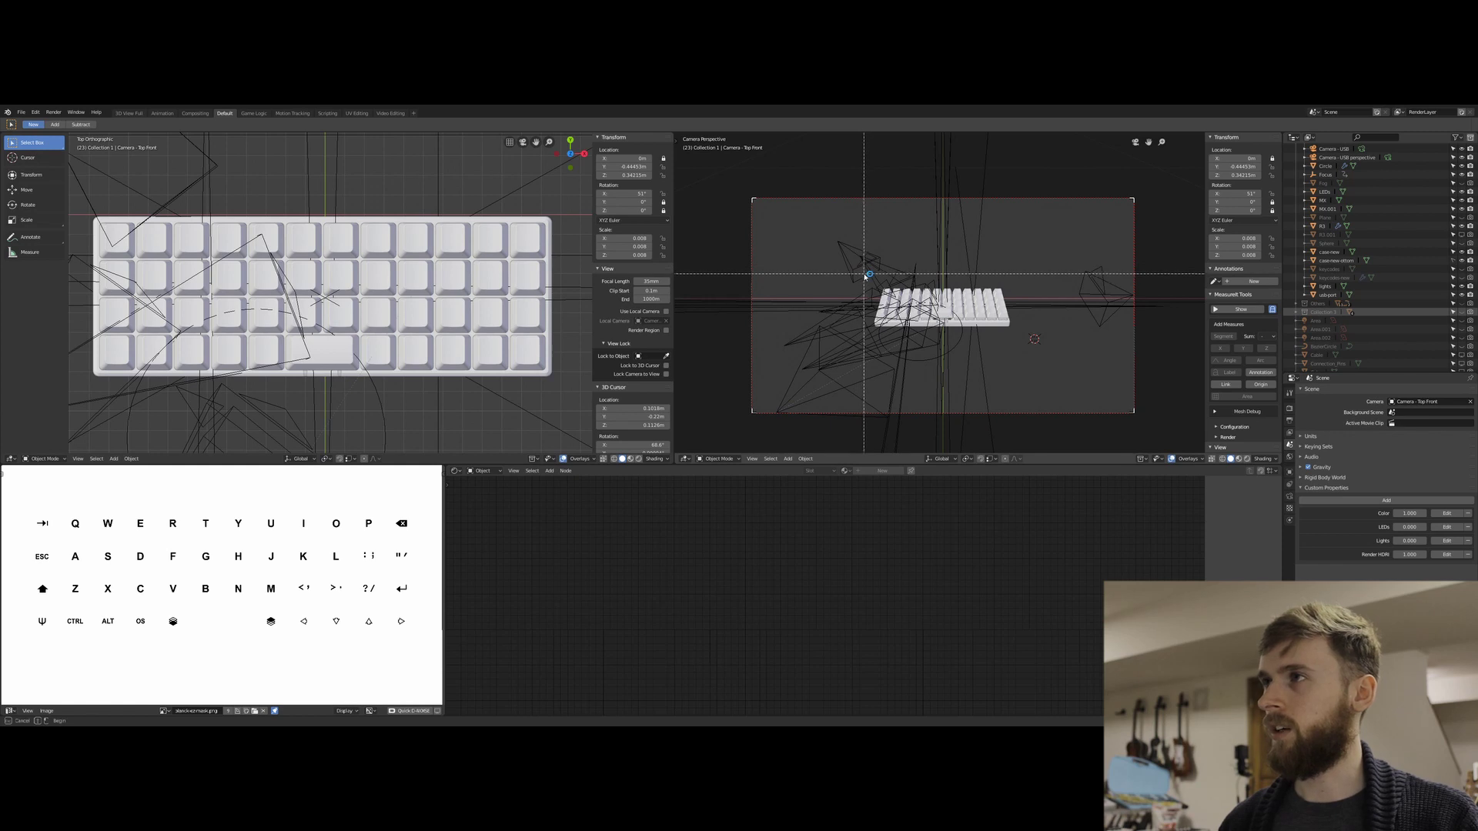
drag(857, 268, 1034, 341)
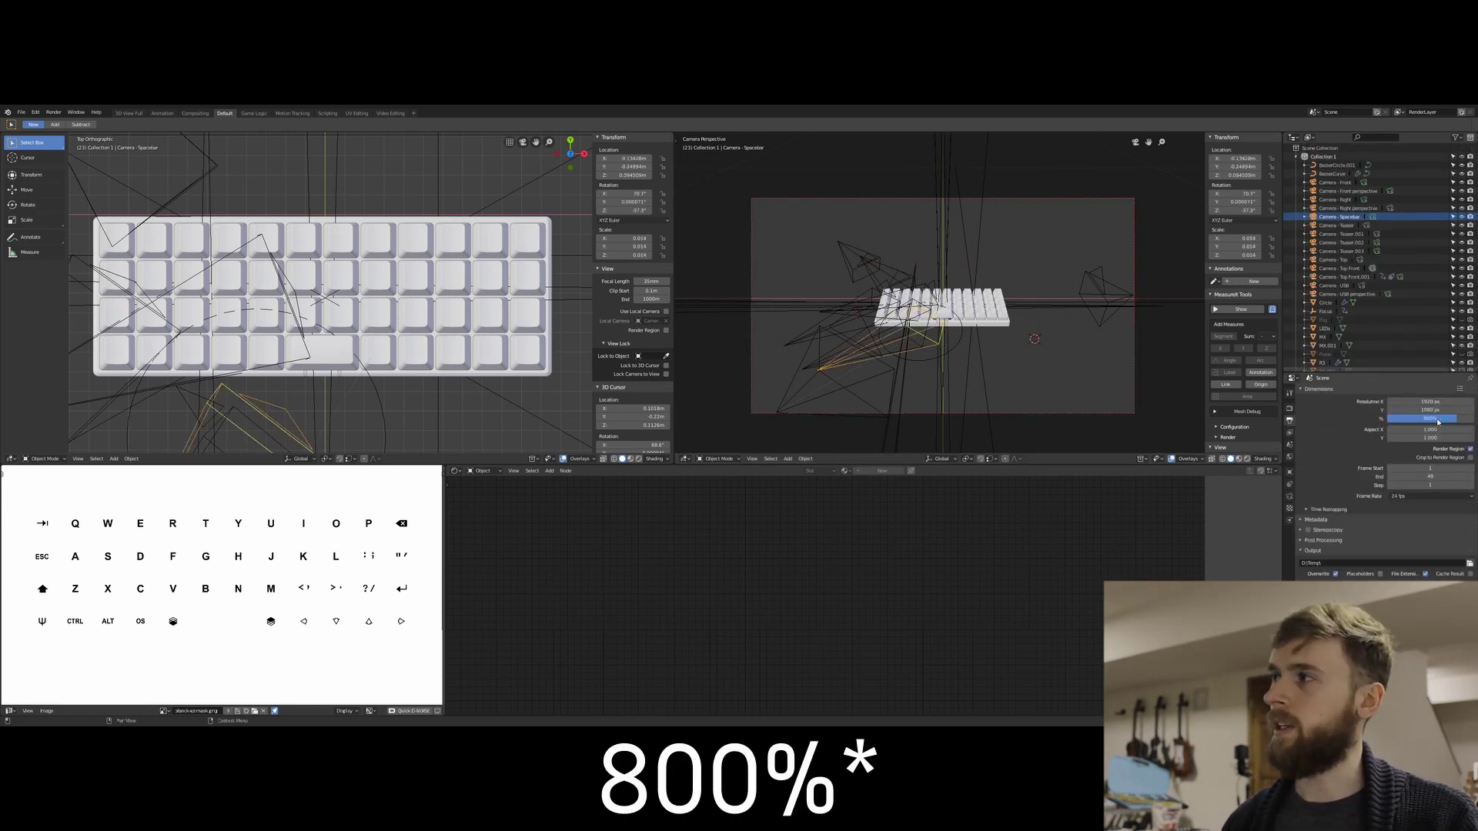
- Confirm 800 as the render Resolution % scale
key(Return)
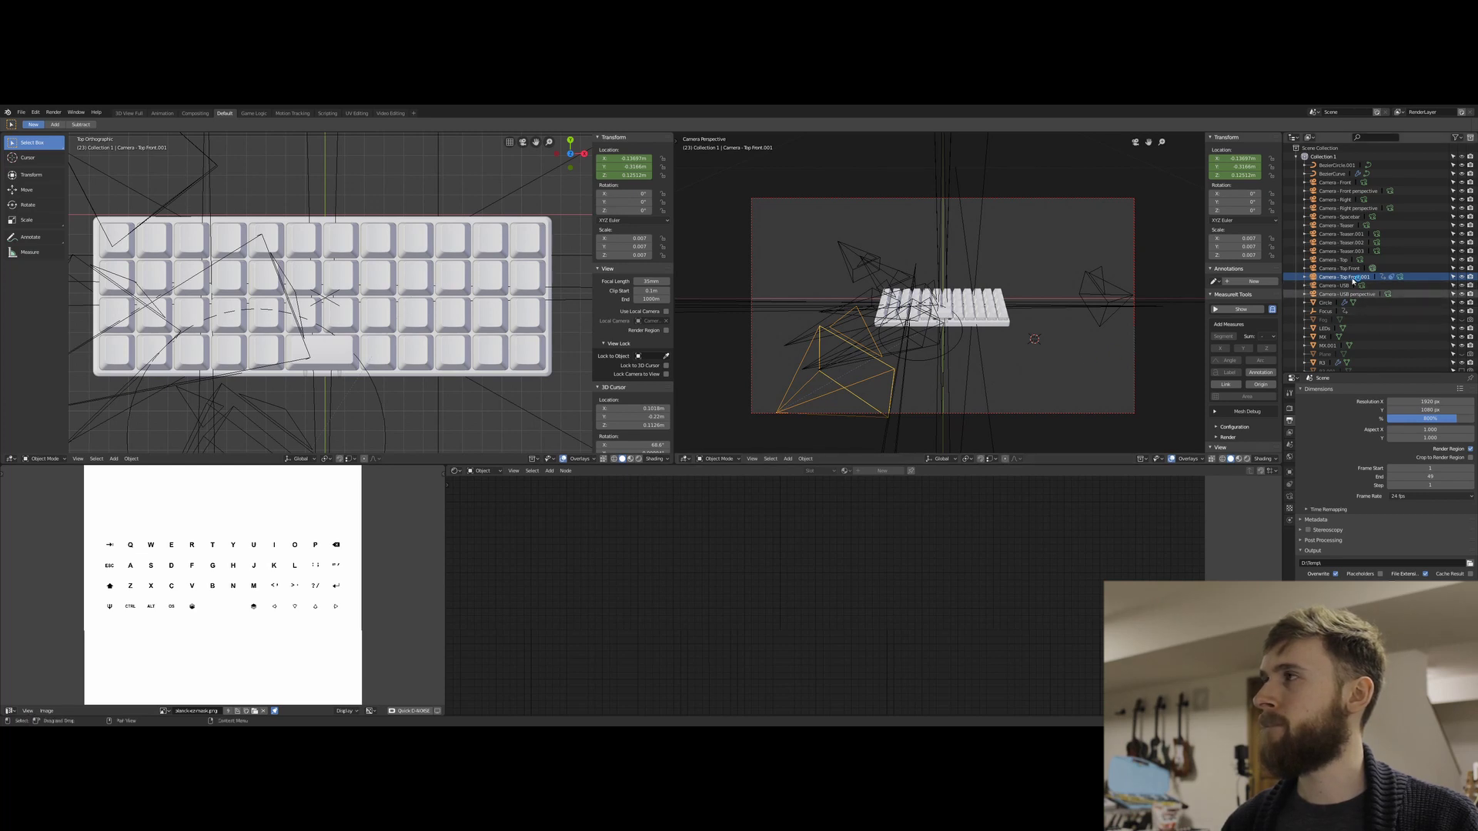
click(1328, 313)
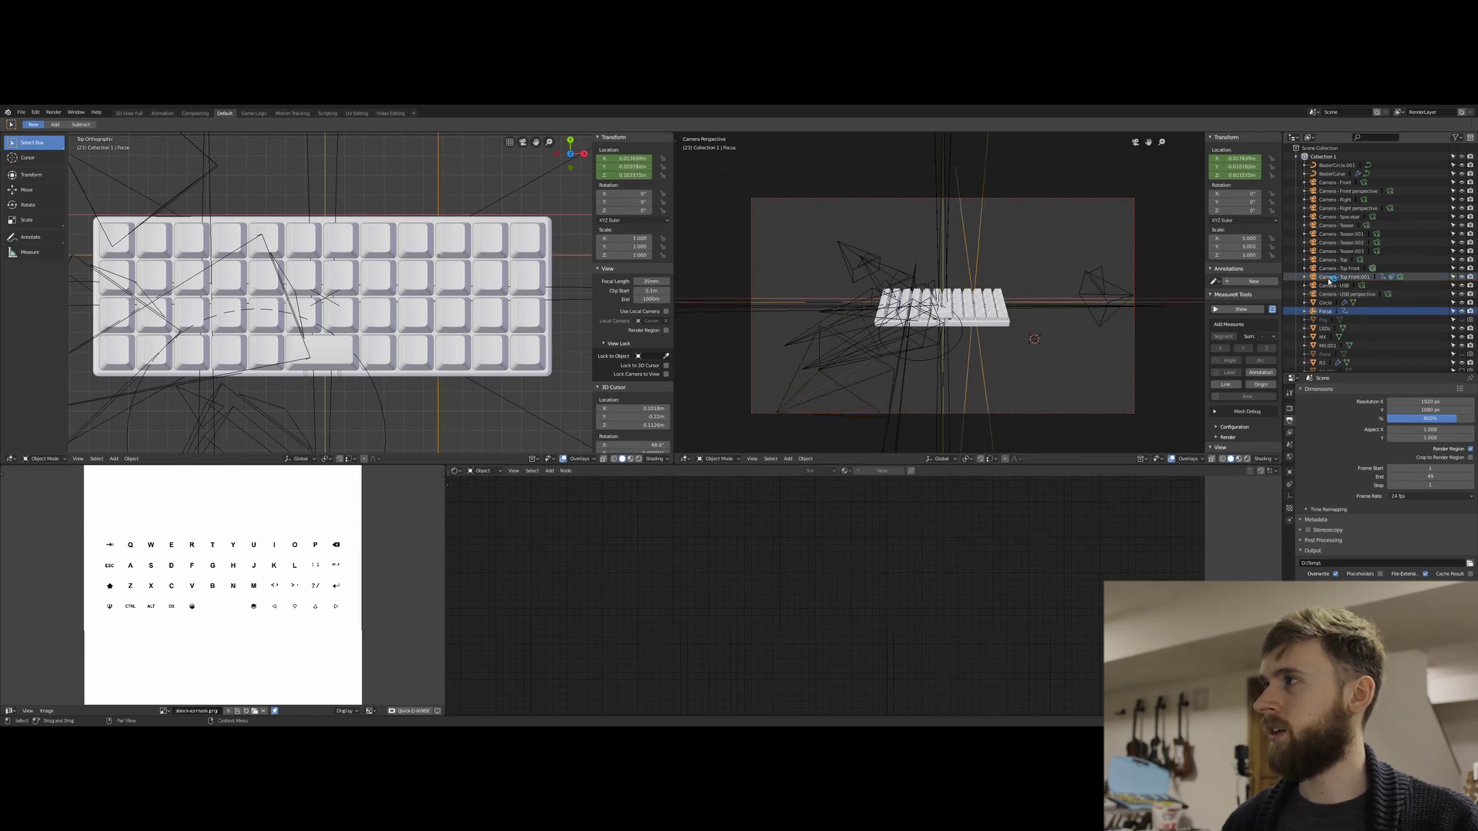
click(1329, 278)
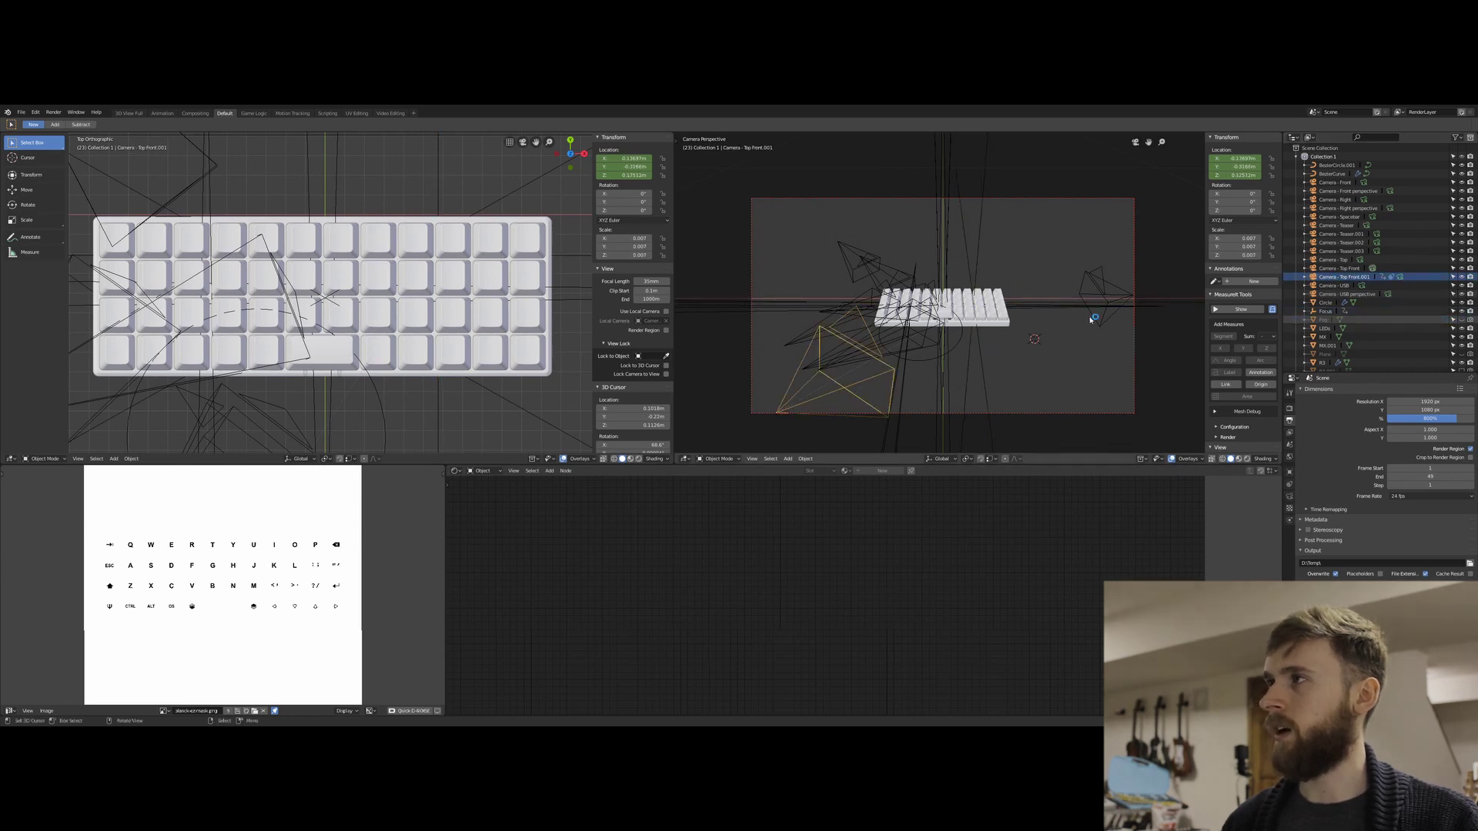